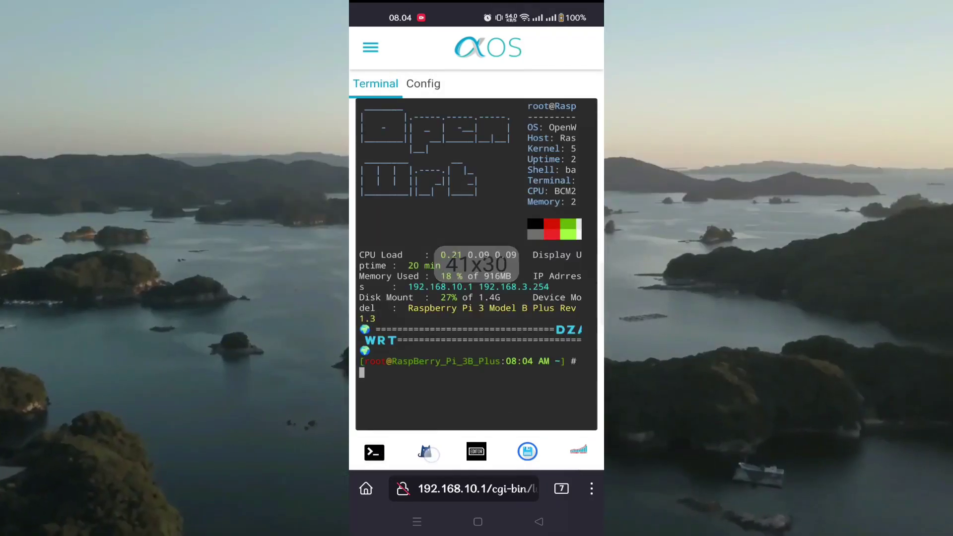
- Visit the OpenClash, file manager, File Browser and Bandwidthd pages and scroll through the traffic graphs
{"action": "left_click", "coordinate": [425, 451]}
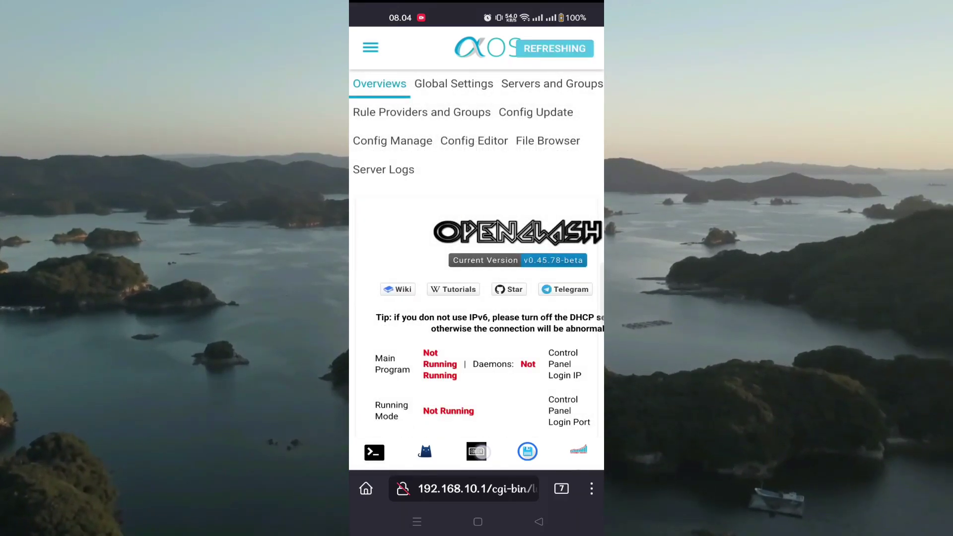
{"action": "left_click", "coordinate": [477, 451]}
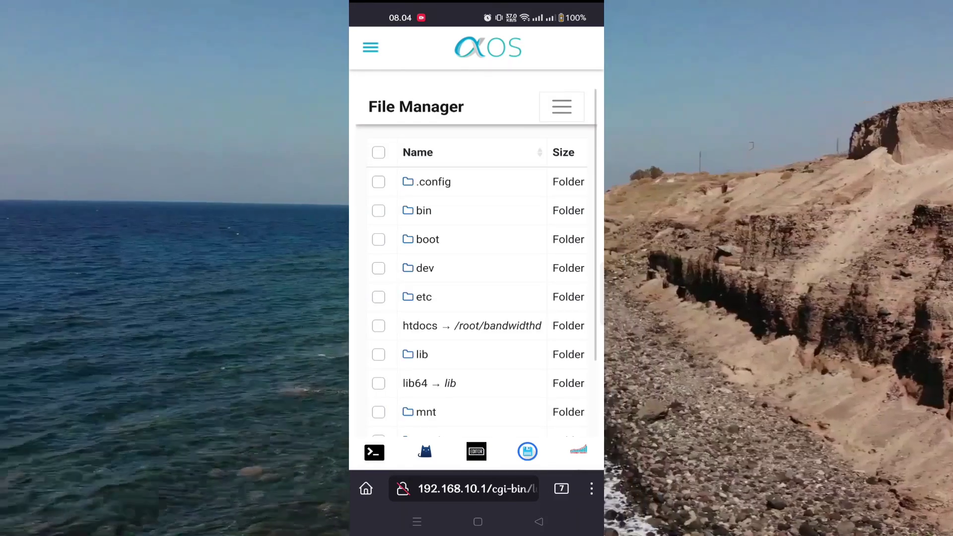
{"action": "left_click", "coordinate": [527, 451]}
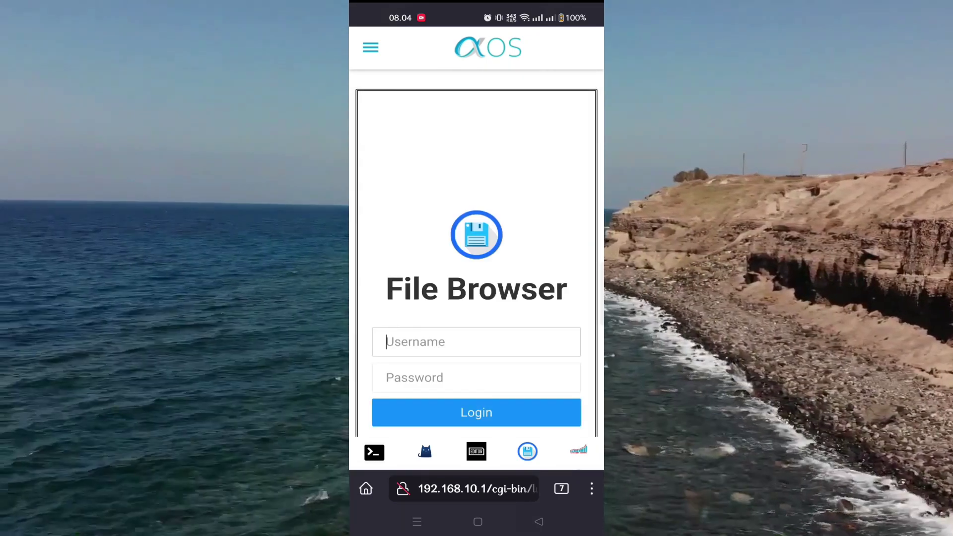
{"action": "left_click", "coordinate": [580, 455]}
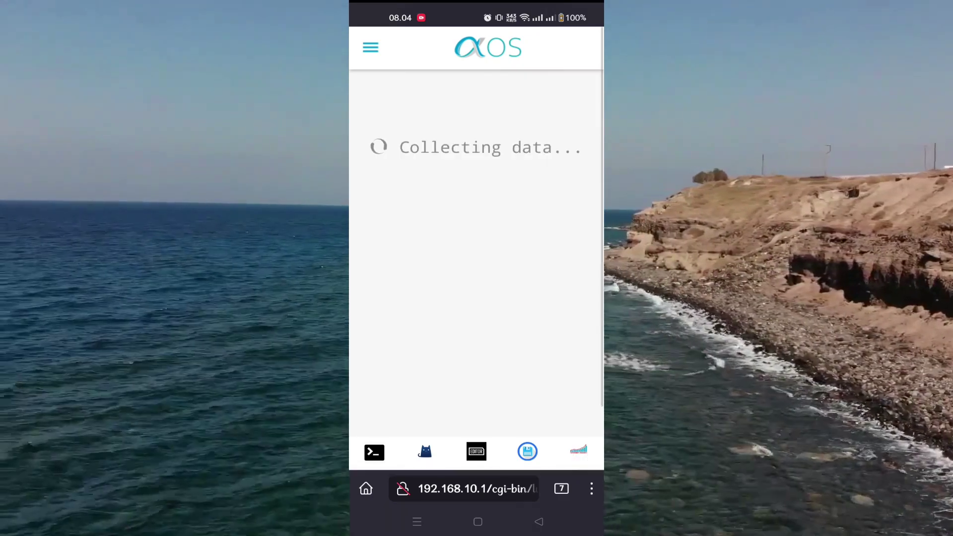
{"action": "scroll", "coordinate": [543, 394], "scroll_direction": "down", "scroll_amount": 5}
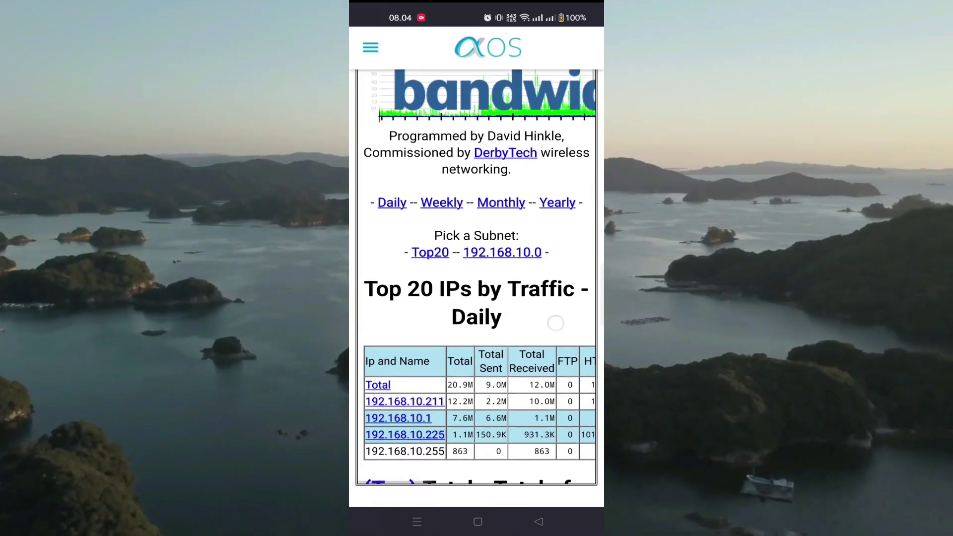
{"action": "scroll", "coordinate": [560, 309], "scroll_direction": "down", "scroll_amount": 7}
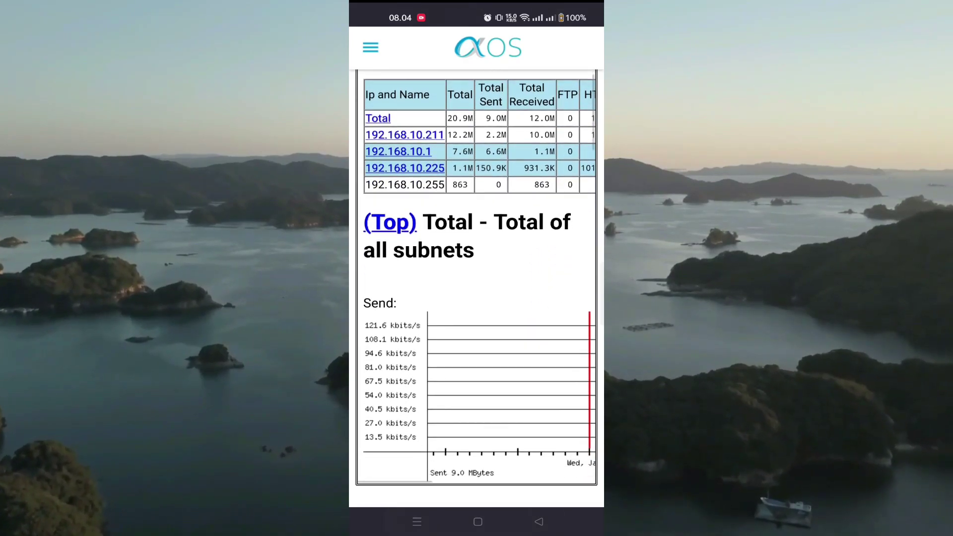
{"action": "scroll", "coordinate": [573, 281], "scroll_direction": "down", "scroll_amount": 10}
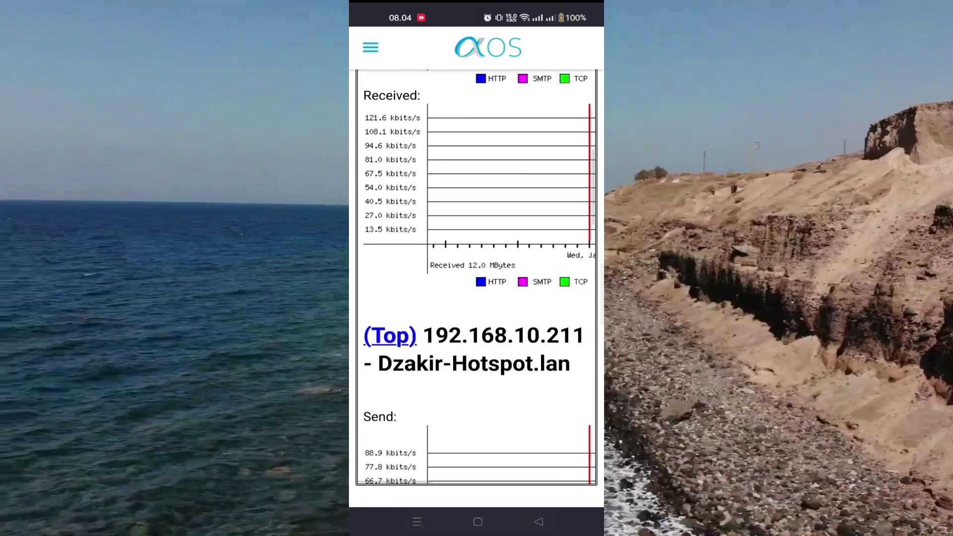
{"action": "scroll", "coordinate": [557, 297], "scroll_direction": "down", "scroll_amount": 4}
{"action": "scroll", "coordinate": [557, 298], "scroll_direction": "up", "scroll_amount": 2}
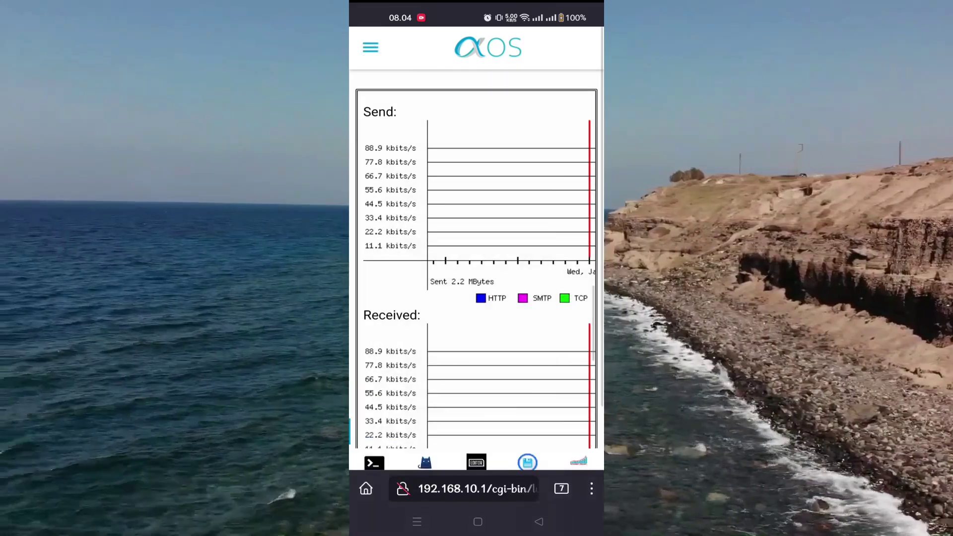
- From the side menu's Services section, go to the Wifi Schedule page
{"action": "left_click", "coordinate": [369, 46]}
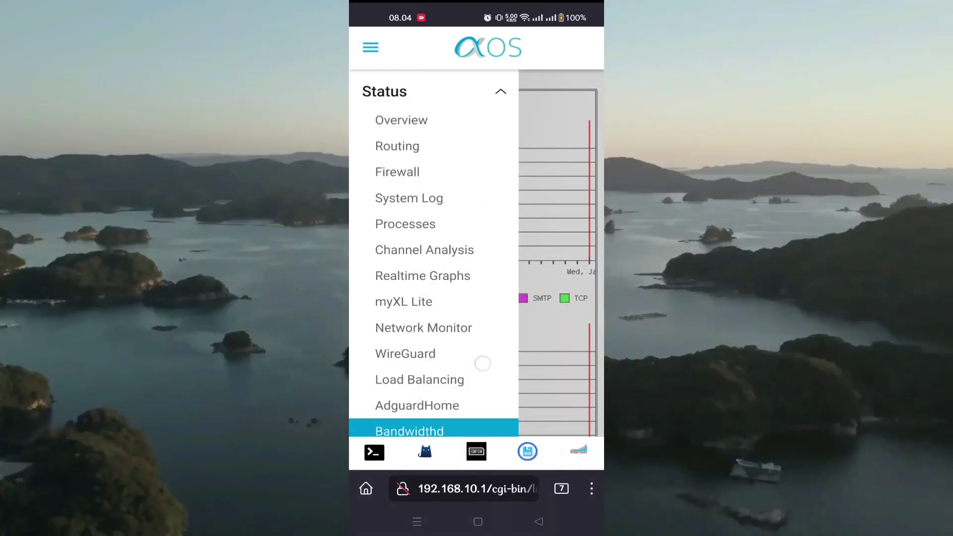
{"action": "scroll", "coordinate": [434, 248], "scroll_direction": "down", "scroll_amount": 2}
{"action": "scroll", "coordinate": [490, 323], "scroll_direction": "down", "scroll_amount": 4}
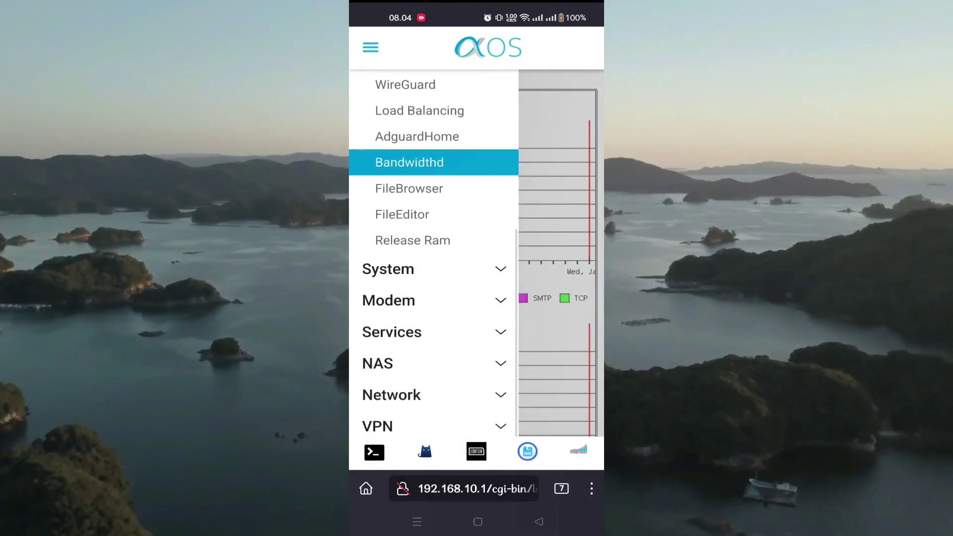
{"action": "left_click", "coordinate": [483, 330]}
{"action": "left_click", "coordinate": [414, 318]}
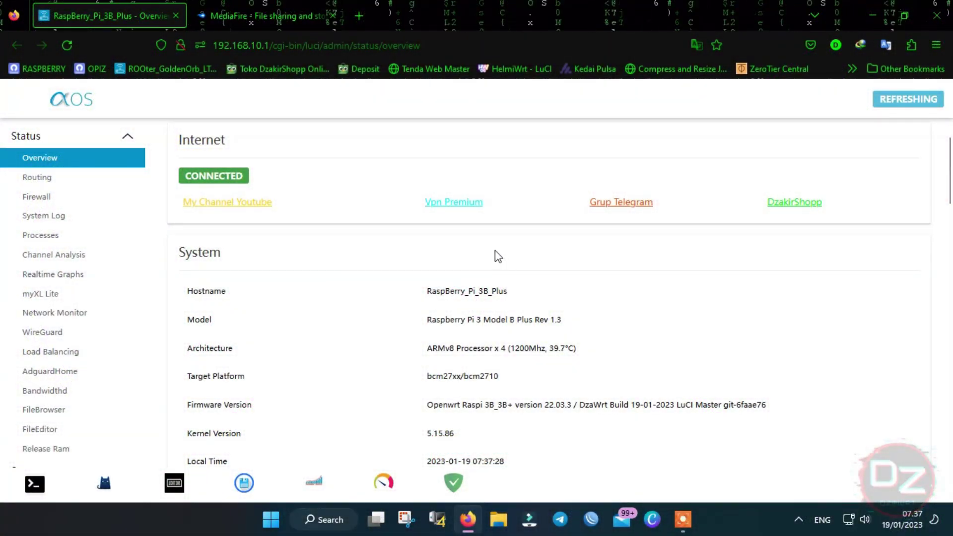
- Scroll the Overview through Internet and System, showing the Raspberry Pi 3 Model B Plus with kernel 5.15.86
{"action": "scroll", "coordinate": [496, 252], "scroll_direction": "down", "scroll_amount": 1}
{"action": "scroll", "coordinate": [516, 265], "scroll_direction": "down", "scroll_amount": 1}
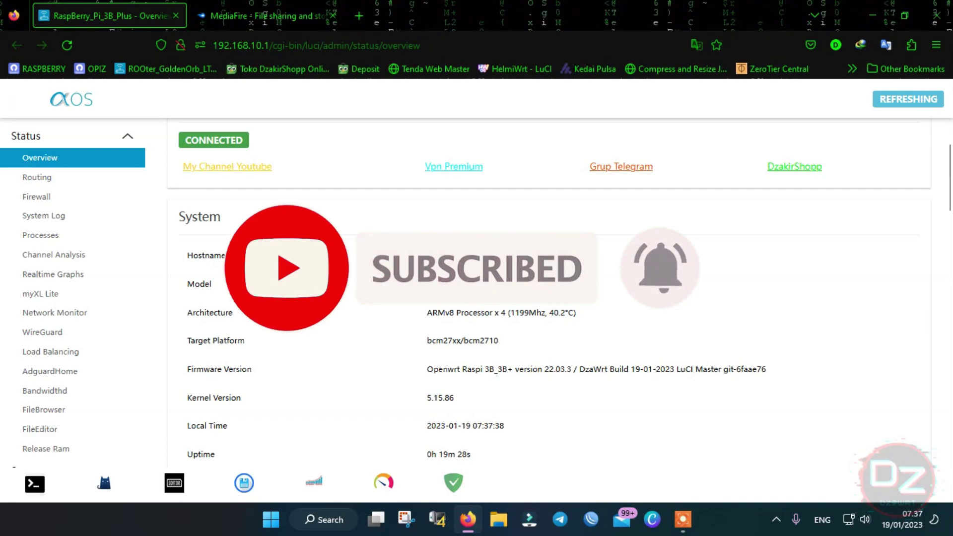
{"action": "scroll", "coordinate": [430, 273], "scroll_direction": "down", "scroll_amount": 1}
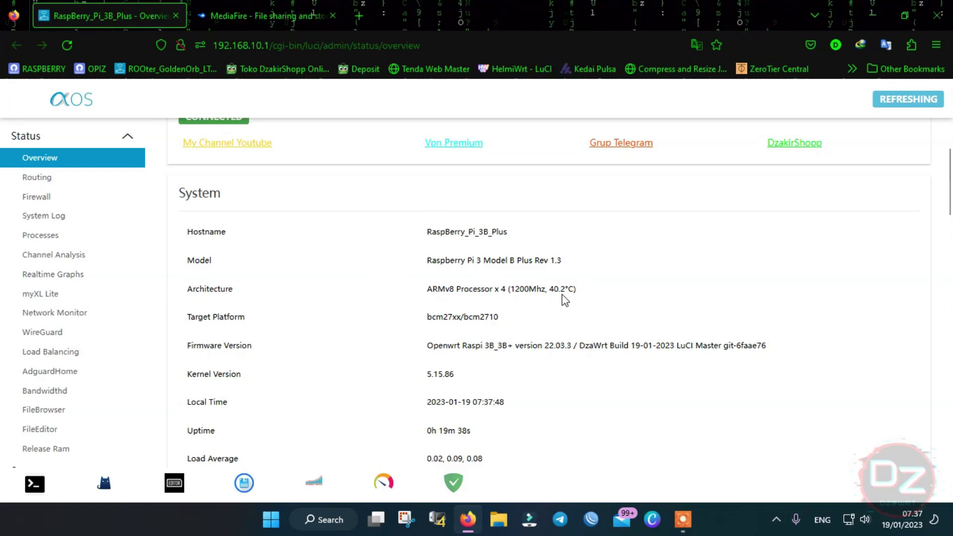
{"action": "scroll", "coordinate": [523, 291], "scroll_direction": "down", "scroll_amount": 1}
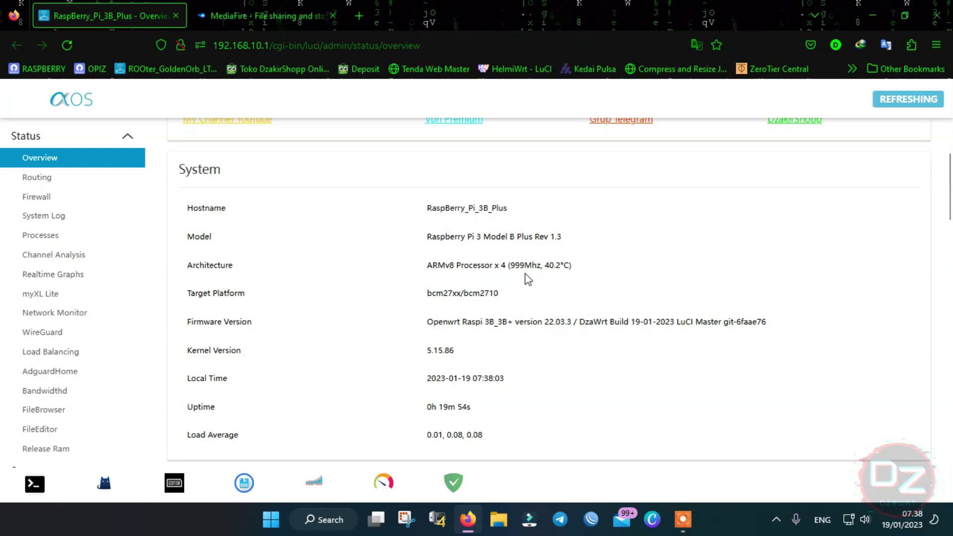
{"action": "scroll", "coordinate": [475, 262], "scroll_direction": "down", "scroll_amount": 1}
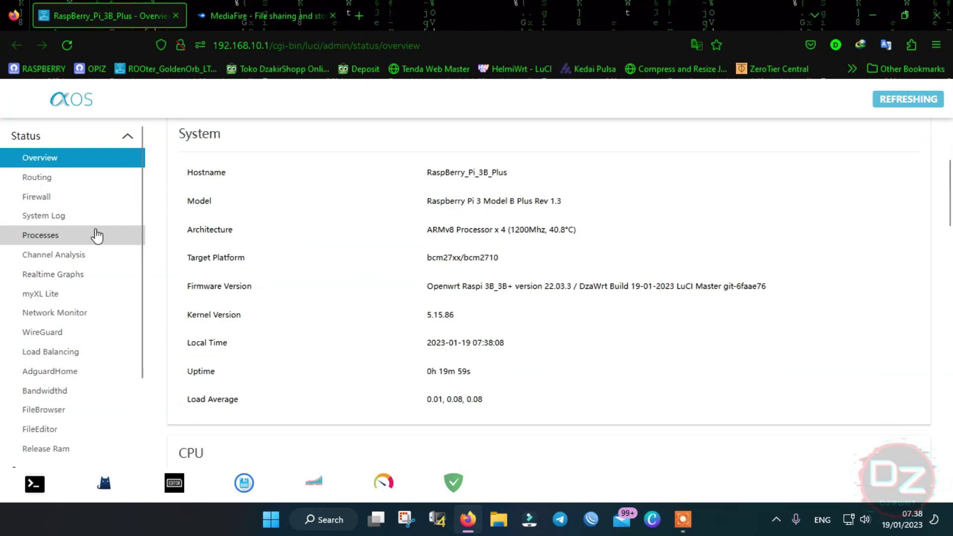
{"action": "scroll", "coordinate": [95, 235], "scroll_direction": "down", "scroll_amount": 1}
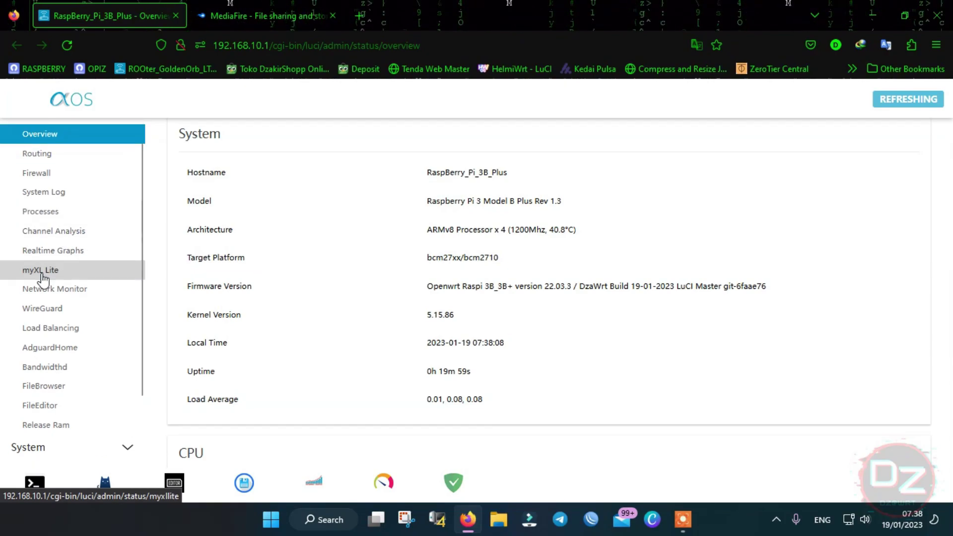
- View the myXL Lite page, then the Network Monitor page with its ETH1, LAN and CPU gauges
{"action": "left_click", "coordinate": [41, 273]}
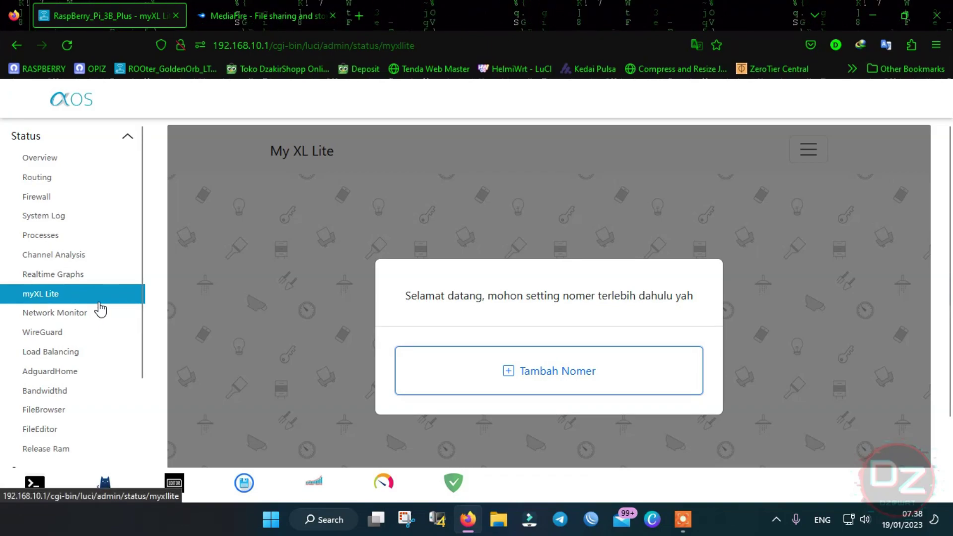
{"action": "scroll", "coordinate": [119, 276], "scroll_direction": "down", "scroll_amount": 1}
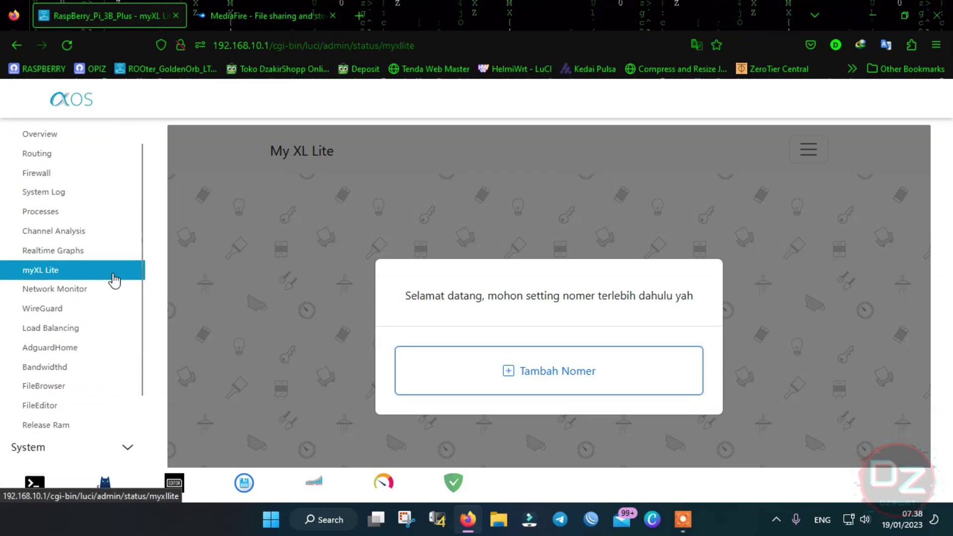
{"action": "left_click", "coordinate": [86, 292]}
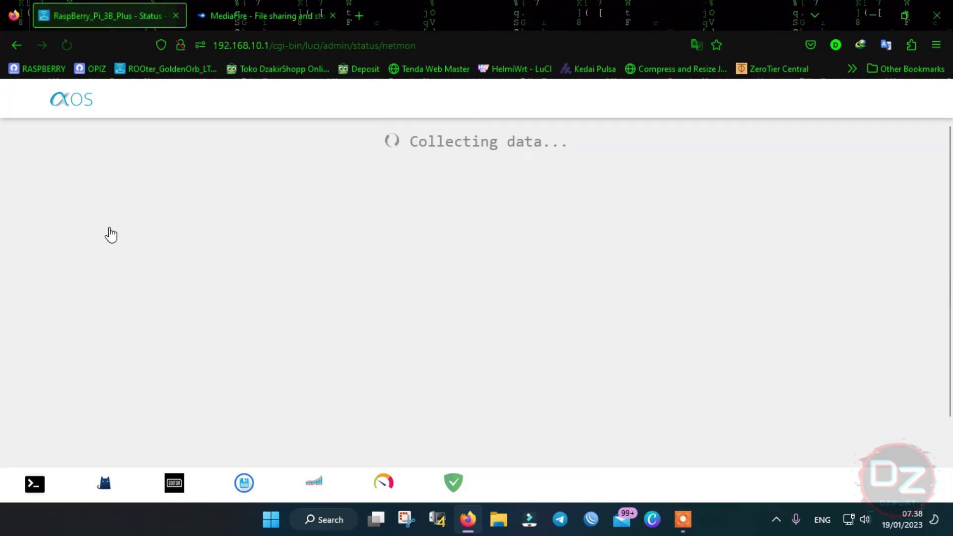
{"action": "scroll", "coordinate": [106, 258], "scroll_direction": "down", "scroll_amount": 3}
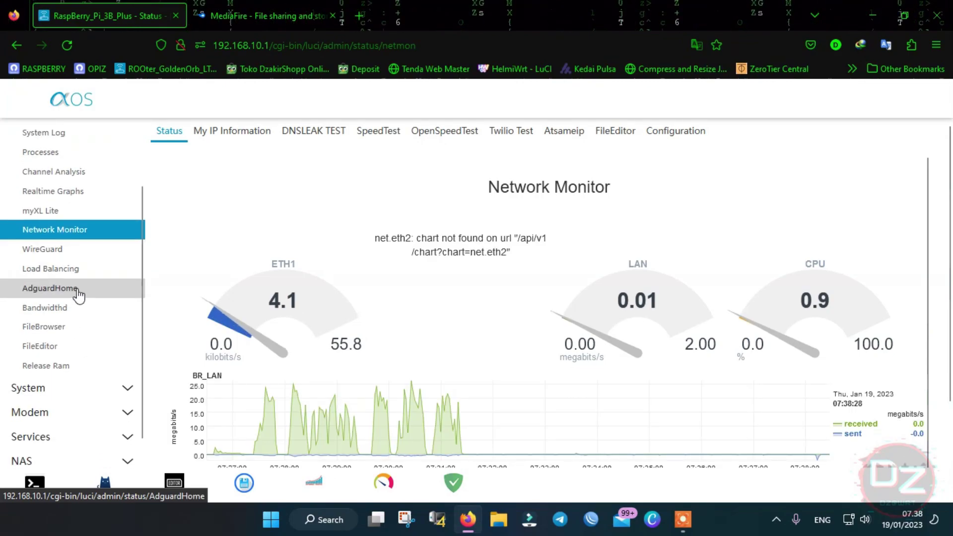
- Show the Bandwidthd report with the daily Top 20 IPs by traffic for 192.168.10.0
{"action": "left_click", "coordinate": [56, 308]}
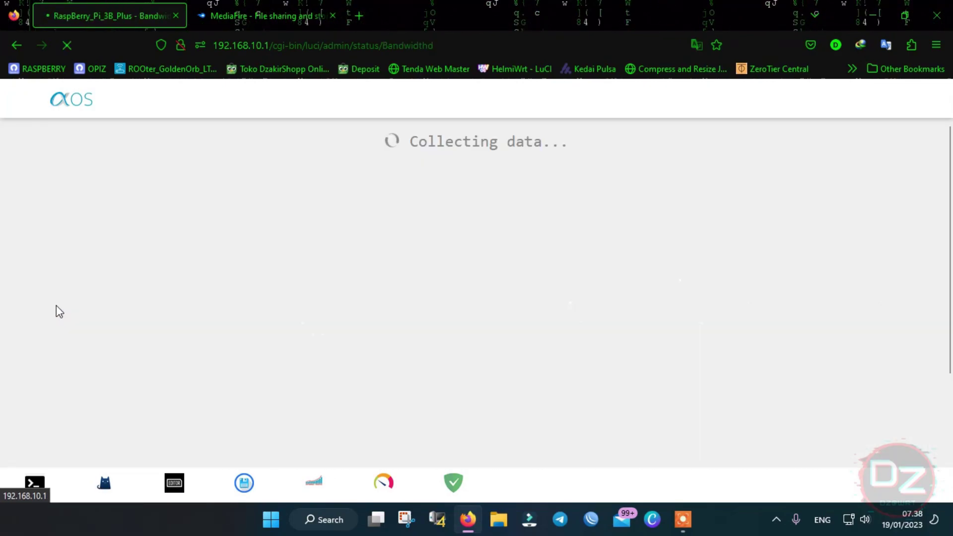
{"action": "scroll", "coordinate": [645, 197], "scroll_direction": "down", "scroll_amount": 1}
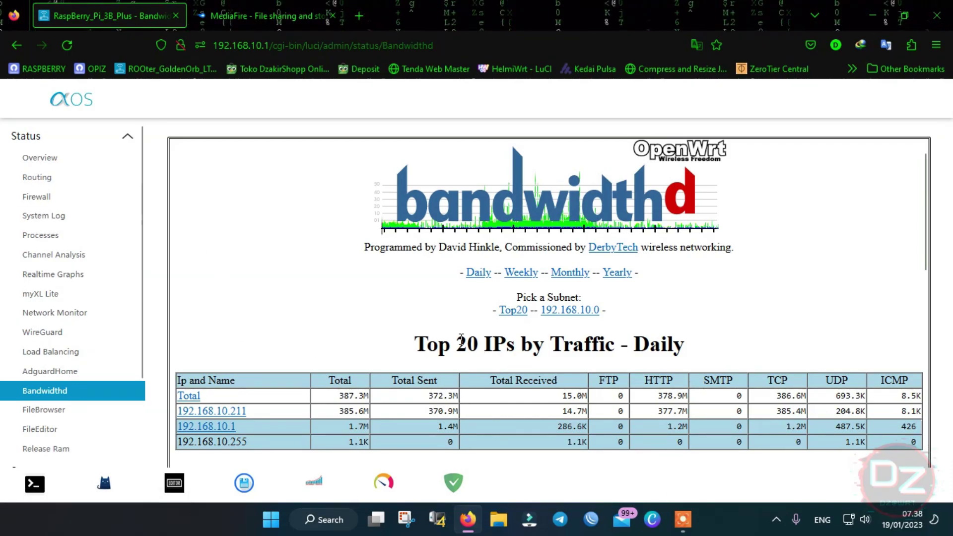
- Log in to FileBrowser with the username and password, declining Firefox's offer to save the login
{"action": "left_click", "coordinate": [57, 415]}
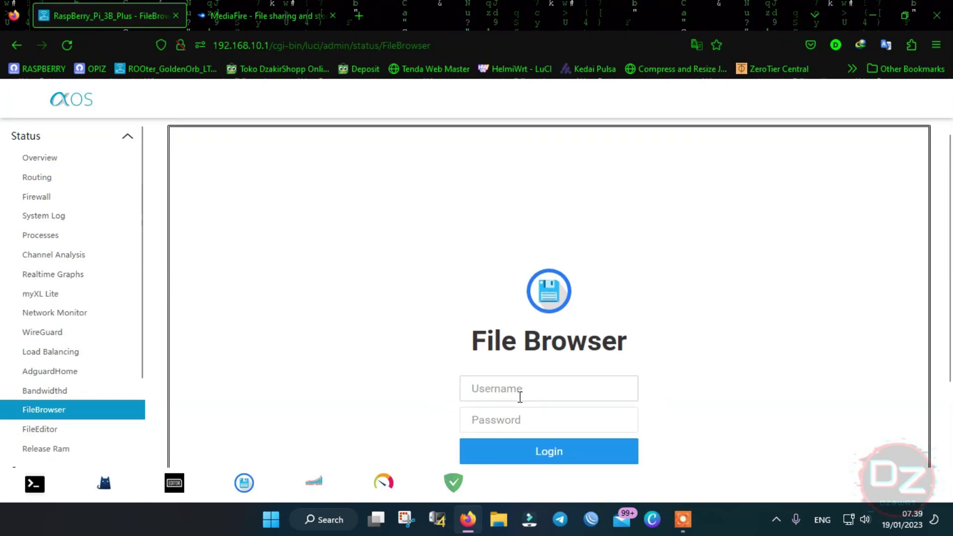
{"action": "scroll", "coordinate": [141, 230], "scroll_direction": "down", "scroll_amount": 1}
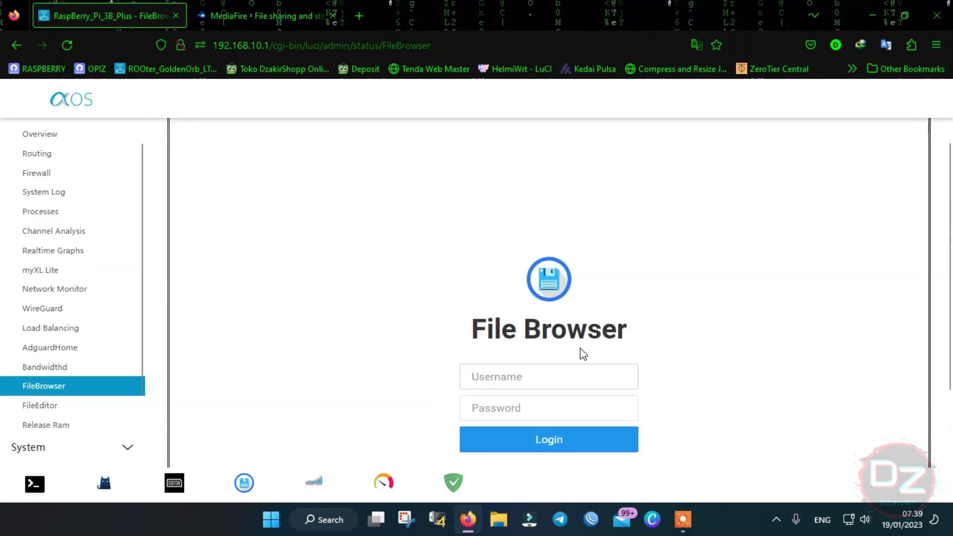
{"action": "left_click", "coordinate": [561, 375]}
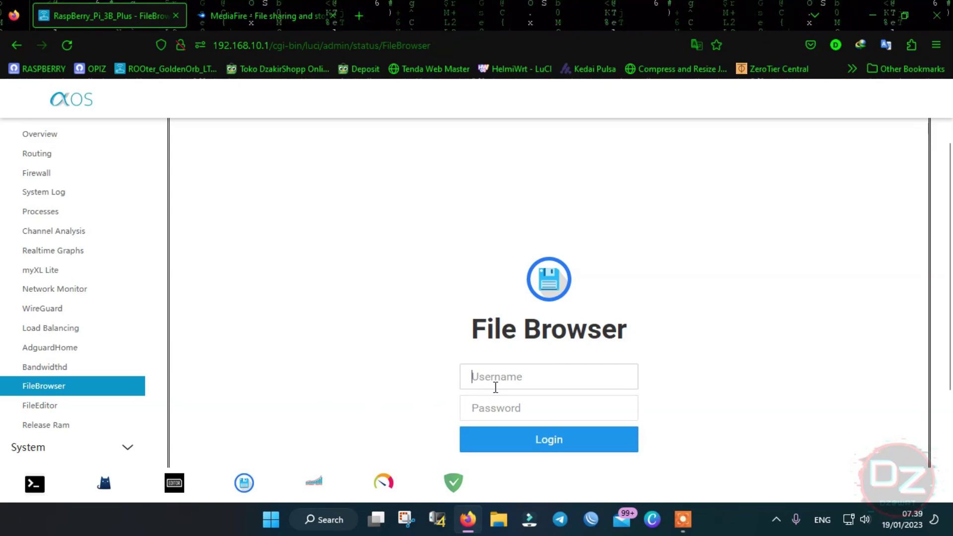
{"action": "left_click", "coordinate": [510, 370]}
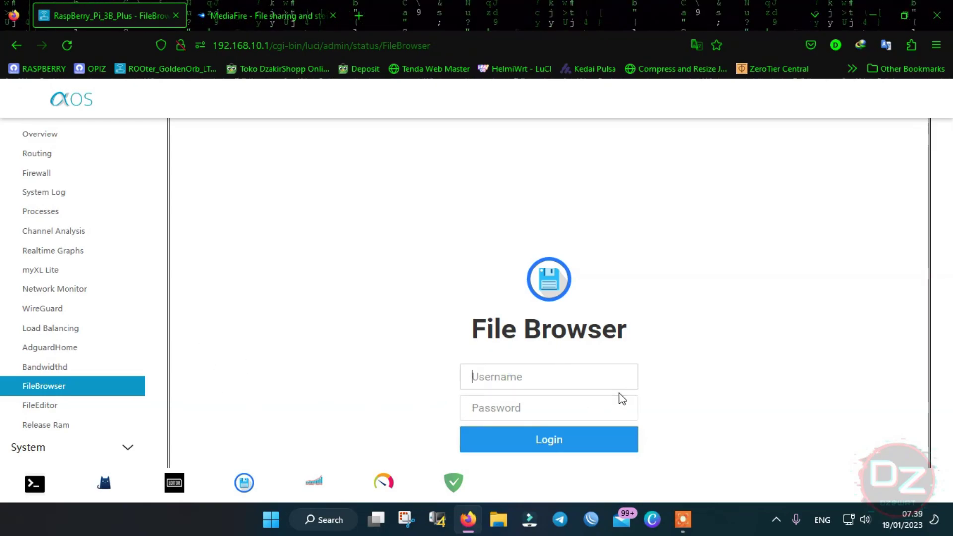
{"action": "type", "text": "admin"}
{"action": "key", "text": "Tab"}
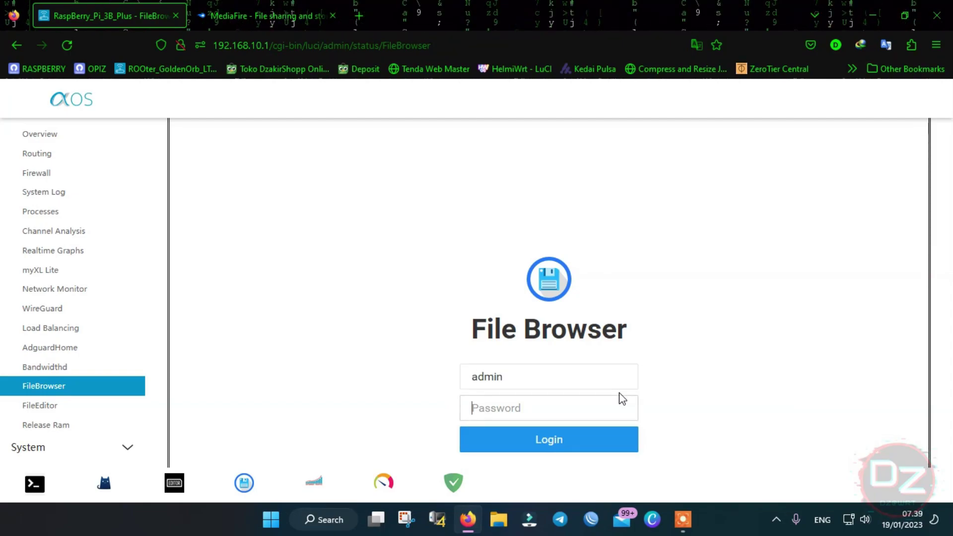
{"action": "type", "text": "admin"}
{"action": "left_click", "coordinate": [535, 439]}
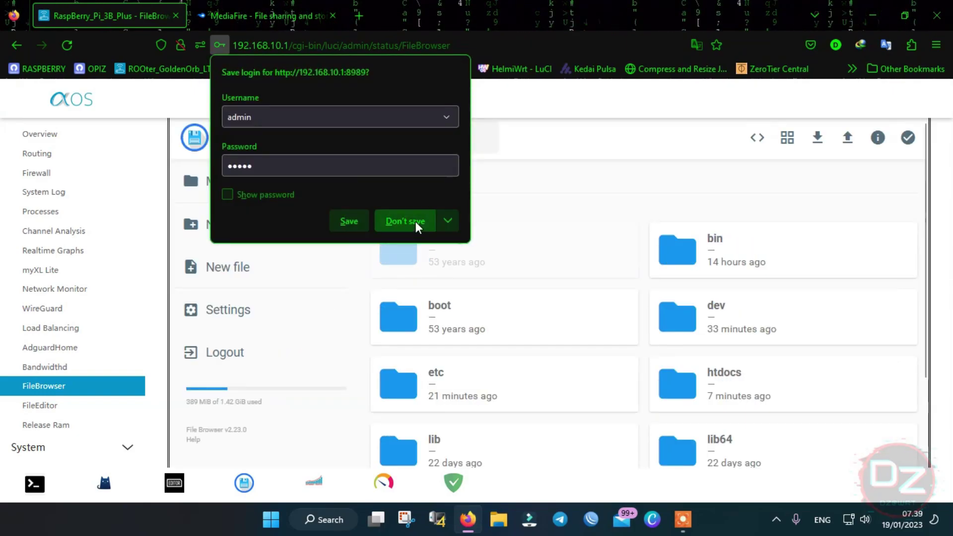
{"action": "left_click", "coordinate": [416, 222]}
- Scroll the sidebar and expand the Services section to list Pass Wall through UPnP
{"action": "scroll", "coordinate": [374, 238], "scroll_direction": "down", "scroll_amount": 2}
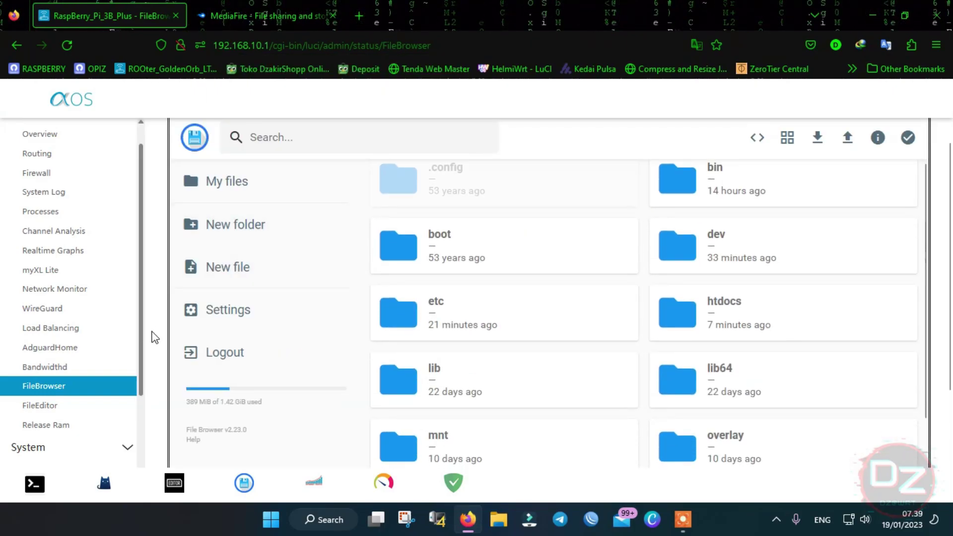
{"action": "scroll", "coordinate": [119, 360], "scroll_direction": "down", "scroll_amount": 1}
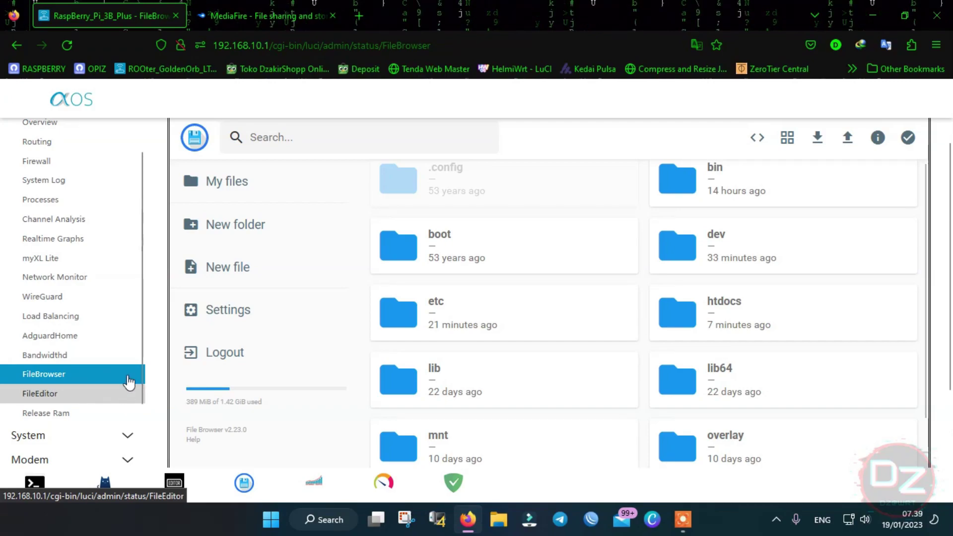
{"action": "scroll", "coordinate": [141, 345], "scroll_direction": "up", "scroll_amount": 3}
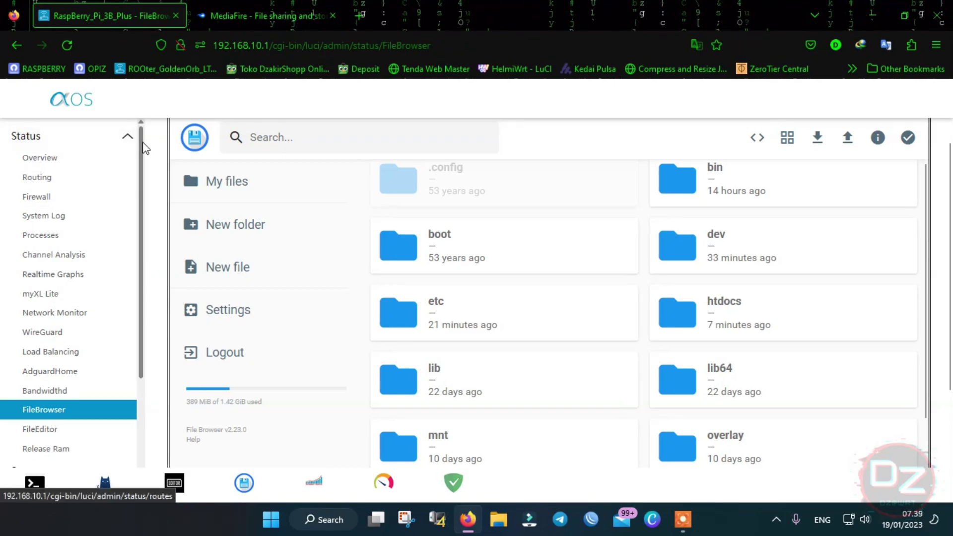
{"action": "scroll", "coordinate": [80, 318], "scroll_direction": "down", "scroll_amount": 3}
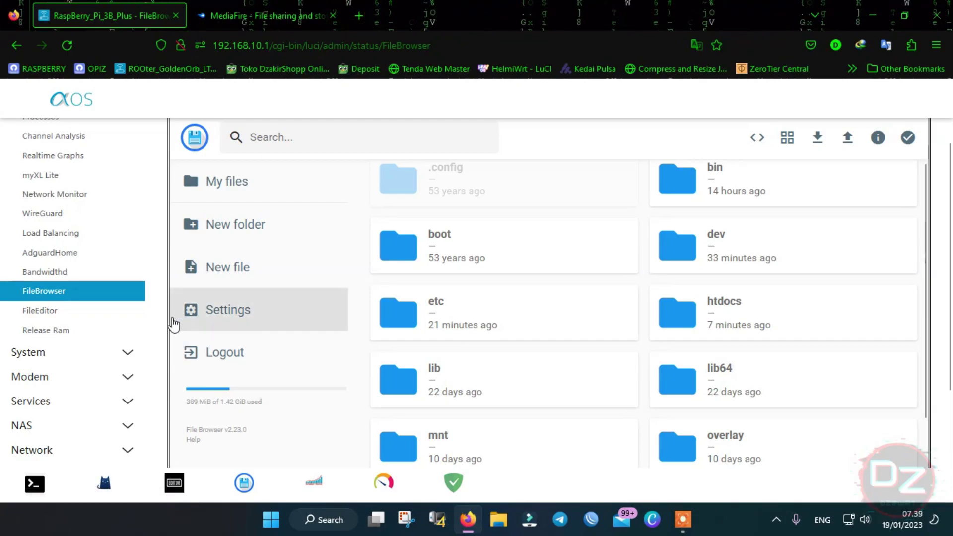
{"action": "scroll", "coordinate": [94, 379], "scroll_direction": "down", "scroll_amount": 1}
{"action": "scroll", "coordinate": [119, 374], "scroll_direction": "down", "scroll_amount": 1}
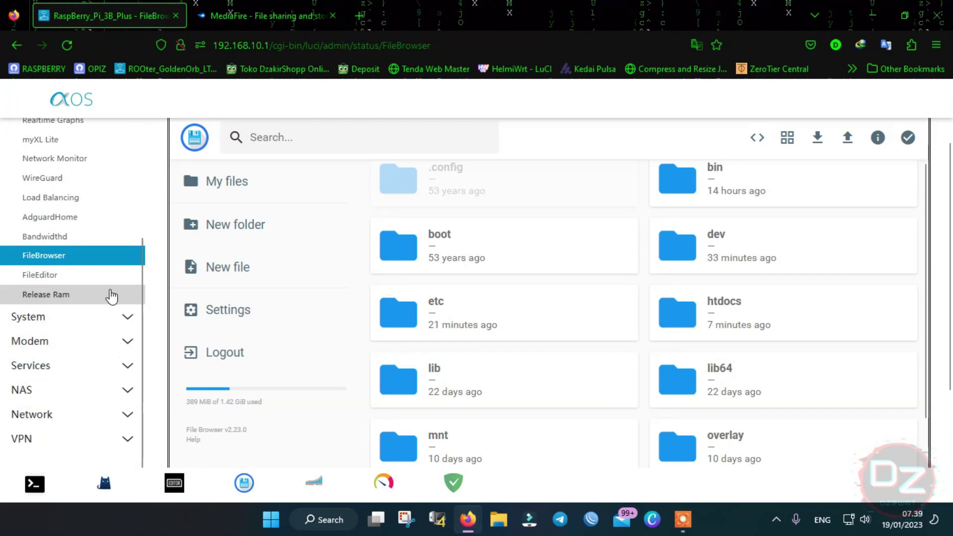
{"action": "scroll", "coordinate": [111, 296], "scroll_direction": "down", "scroll_amount": 1}
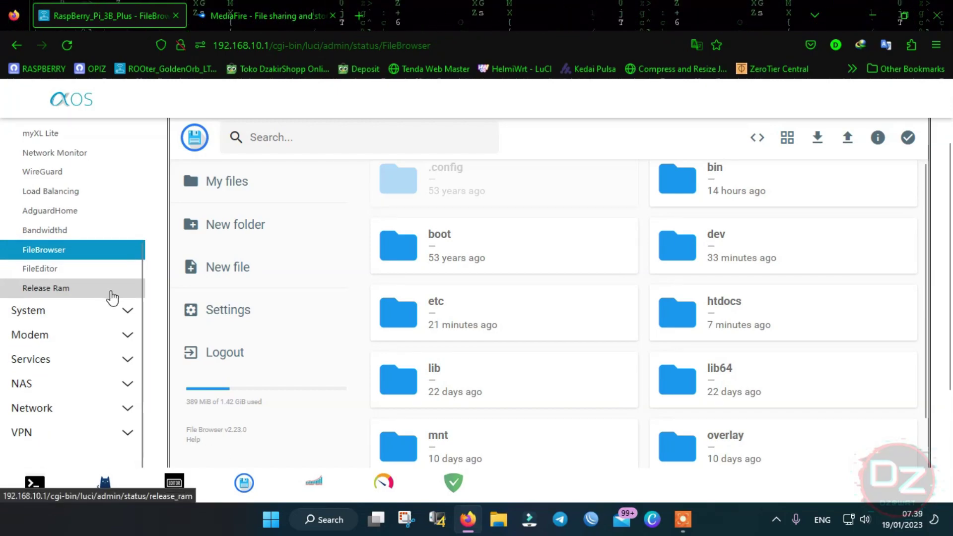
{"action": "left_click", "coordinate": [111, 361]}
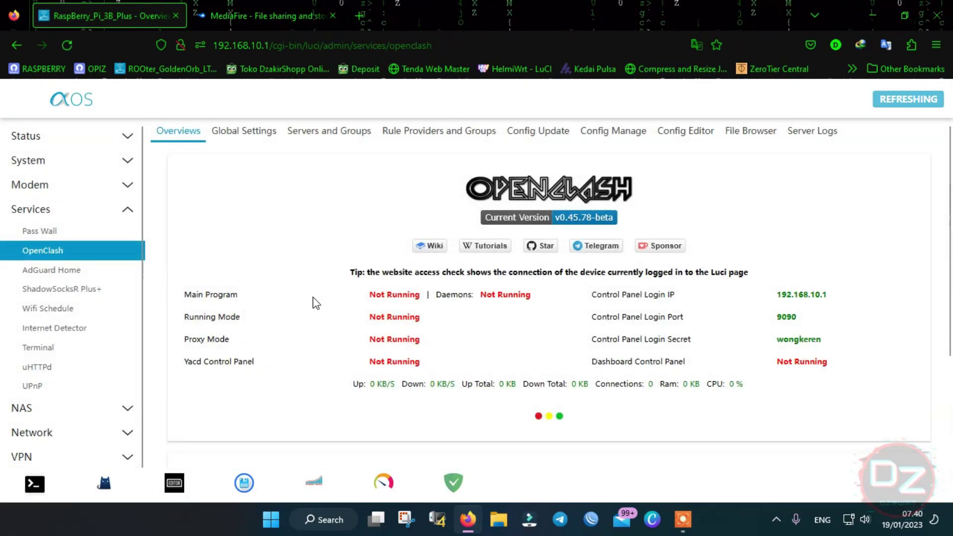
- Visit the Tiny File Manager editor, then the ttyd web terminal with a root shell
{"action": "left_click", "coordinate": [172, 491]}
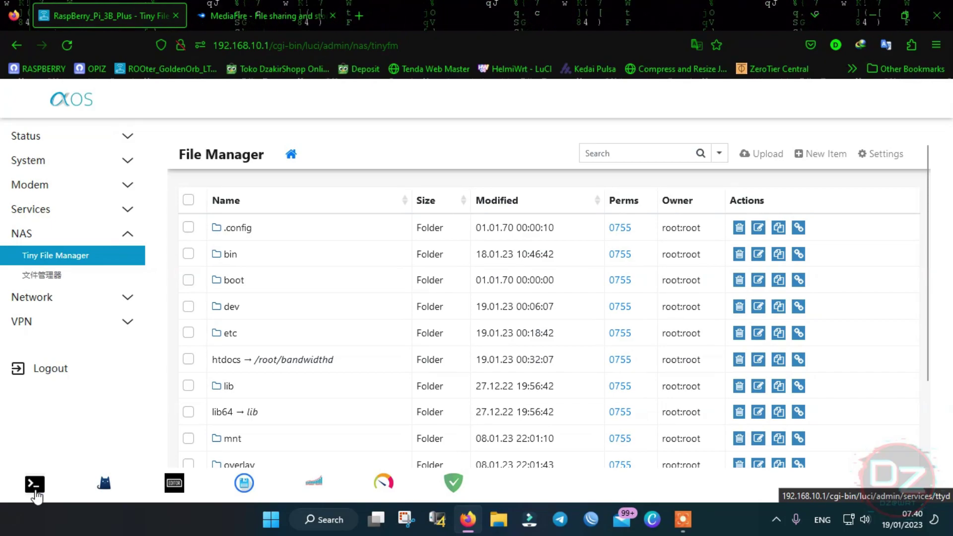
{"action": "left_click", "coordinate": [35, 484]}
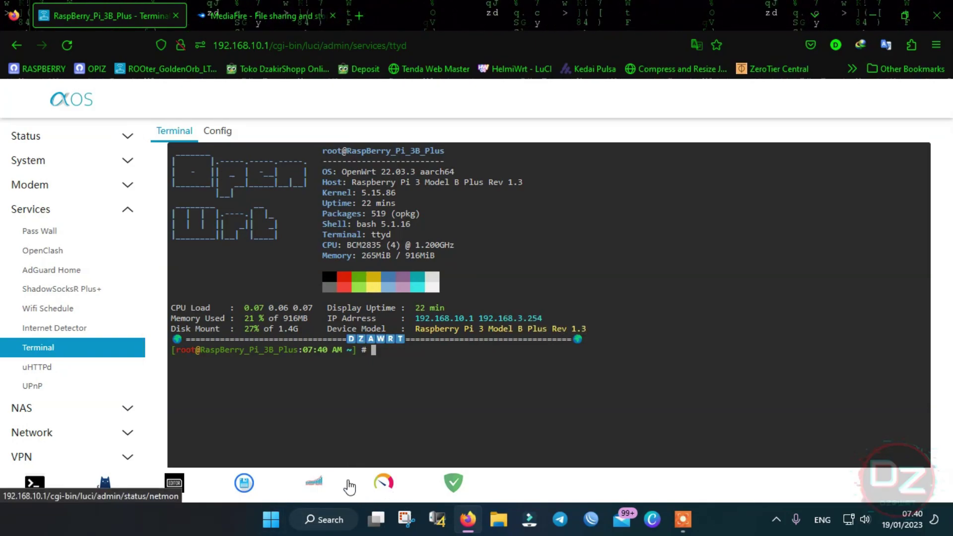
- Go to the File Browser page, confirming leaving the terminal page
{"action": "scroll", "coordinate": [293, 442], "scroll_direction": "down", "scroll_amount": 1}
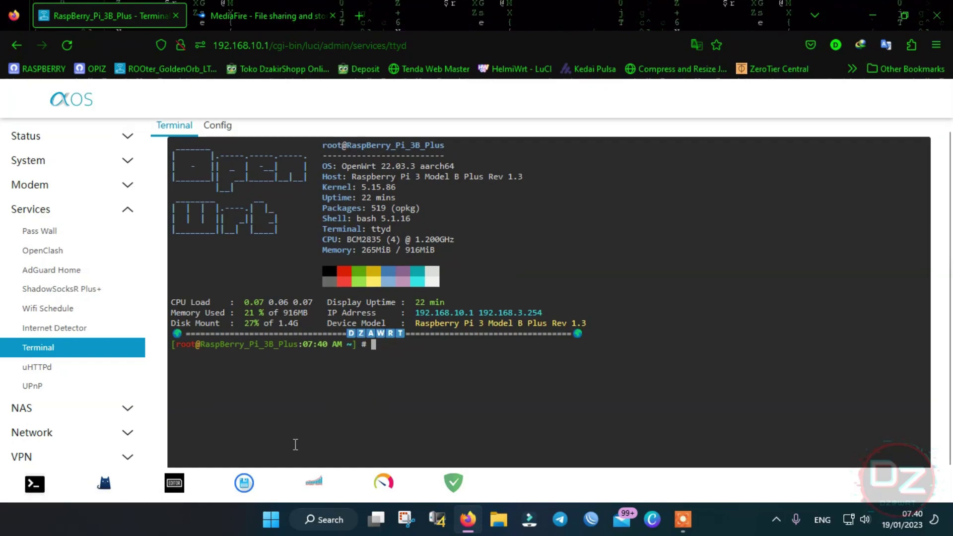
{"action": "left_click", "coordinate": [244, 491]}
{"action": "left_click", "coordinate": [499, 322]}
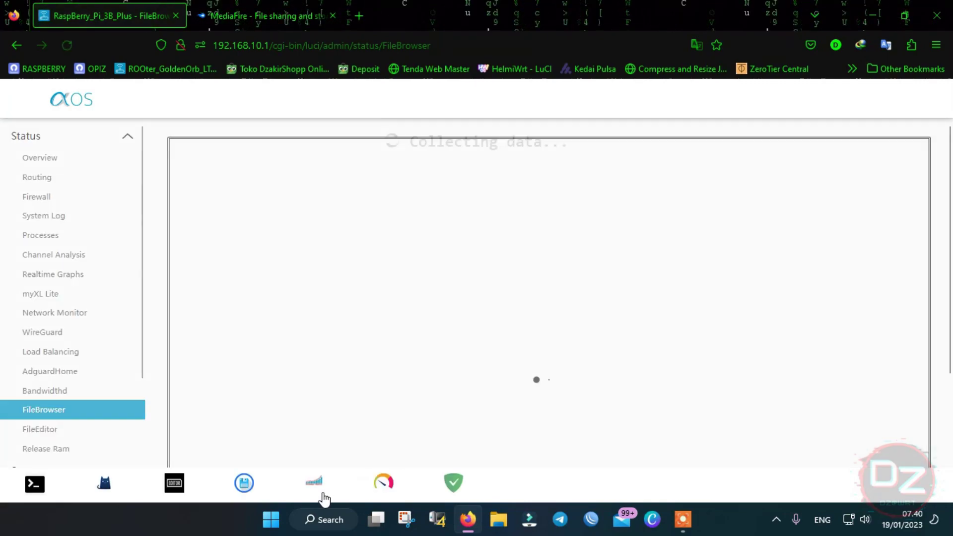
- Revisit the Bandwidthd and Network Monitor pages, then bring up AdGuard Home inside LuCI
{"action": "left_click", "coordinate": [317, 489]}
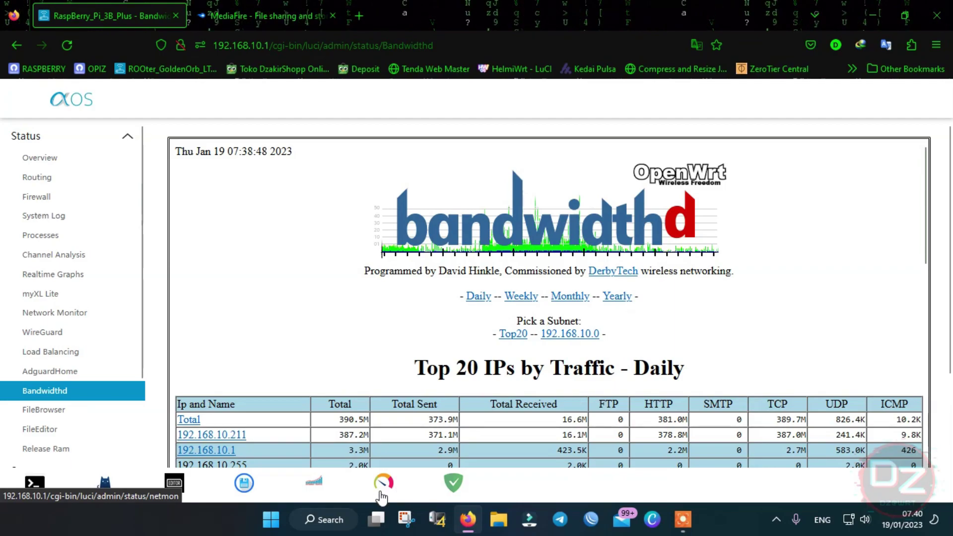
{"action": "left_click", "coordinate": [383, 488]}
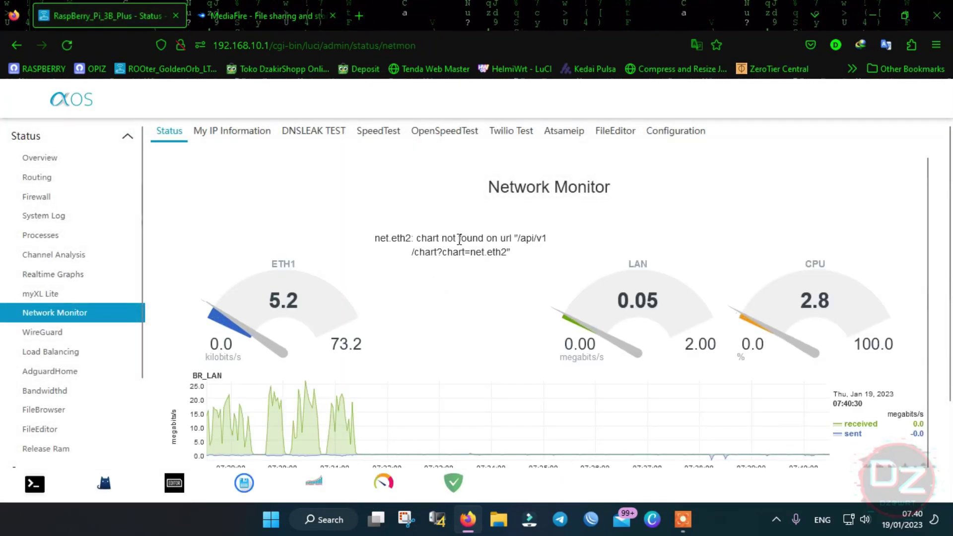
{"action": "scroll", "coordinate": [397, 307], "scroll_direction": "down", "scroll_amount": 1}
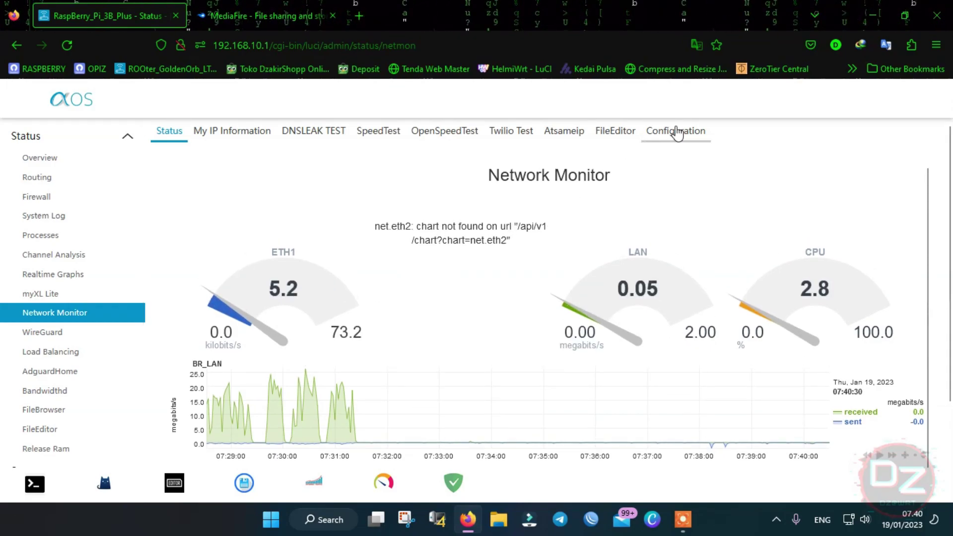
{"action": "scroll", "coordinate": [460, 437], "scroll_direction": "down", "scroll_amount": 1}
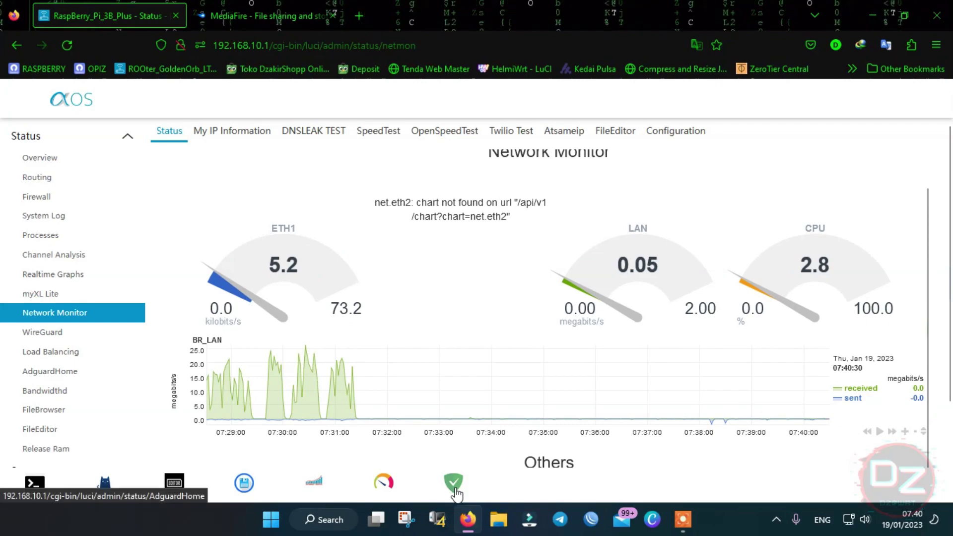
{"action": "left_click", "coordinate": [453, 484]}
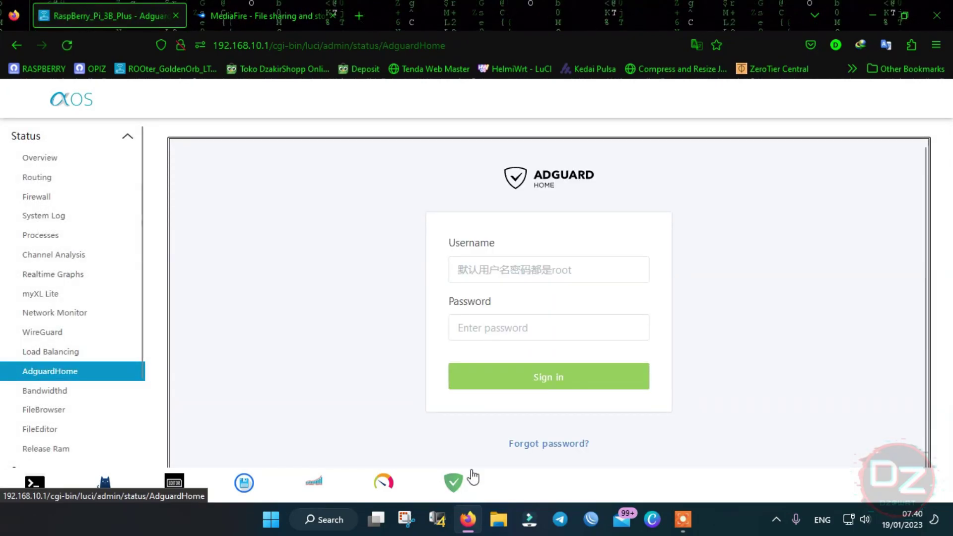
- Sign in to AdGuard Home with its username and password, declining to save the login
{"action": "left_click", "coordinate": [506, 268]}
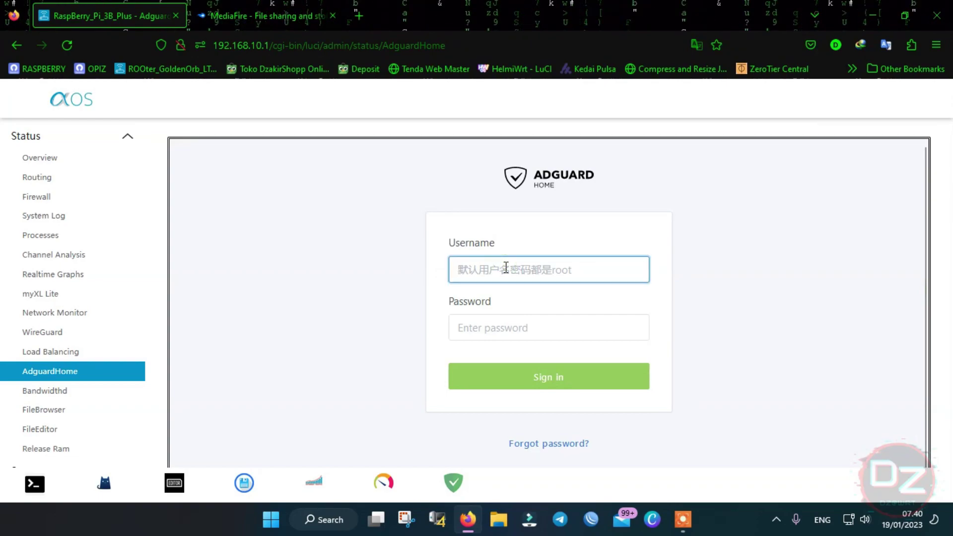
{"action": "type", "text": "root"}
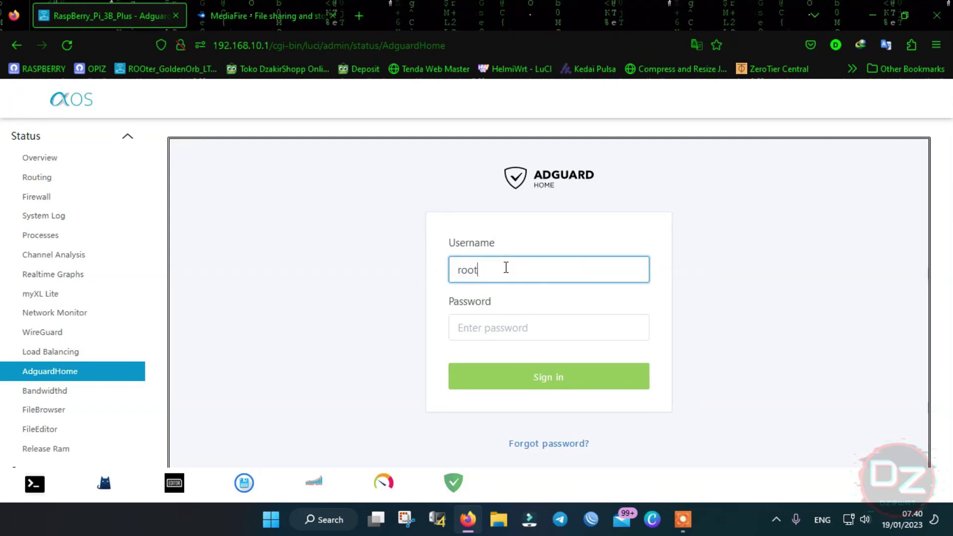
{"action": "left_click", "coordinate": [504, 325]}
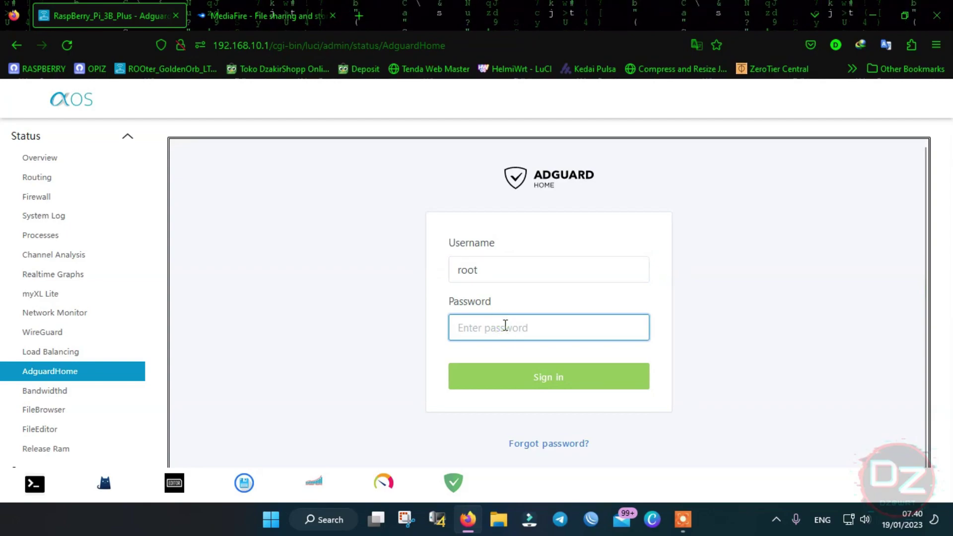
{"action": "type", "text": "••"}
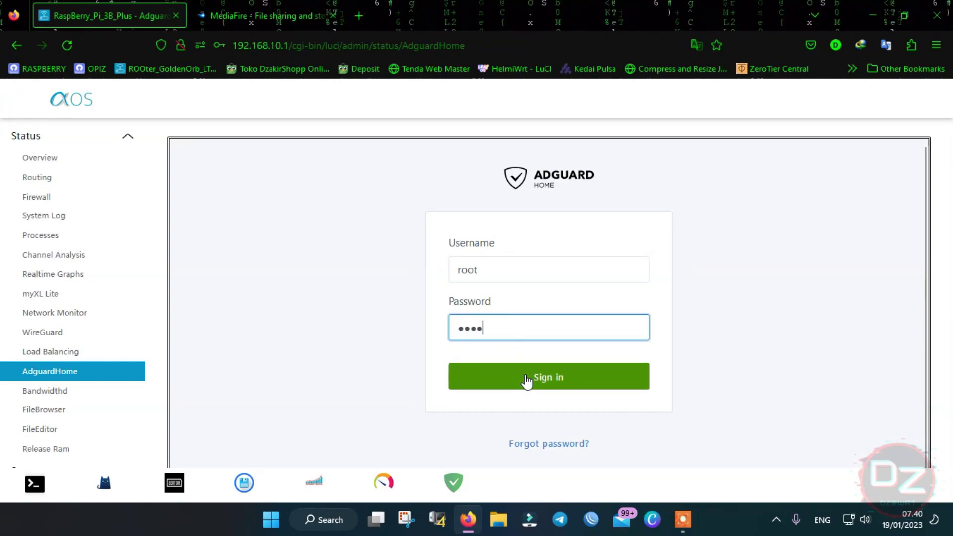
{"action": "left_click", "coordinate": [527, 382]}
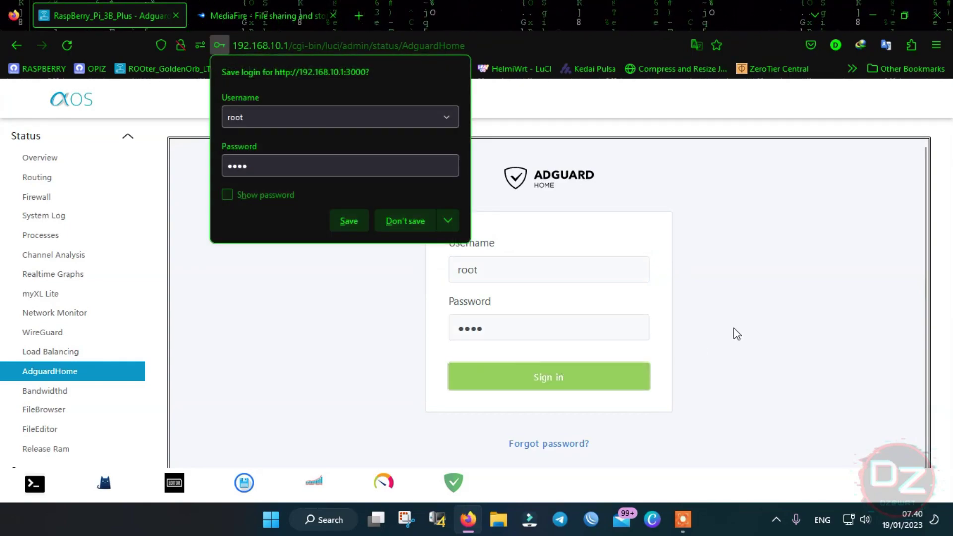
{"action": "left_click", "coordinate": [419, 222]}
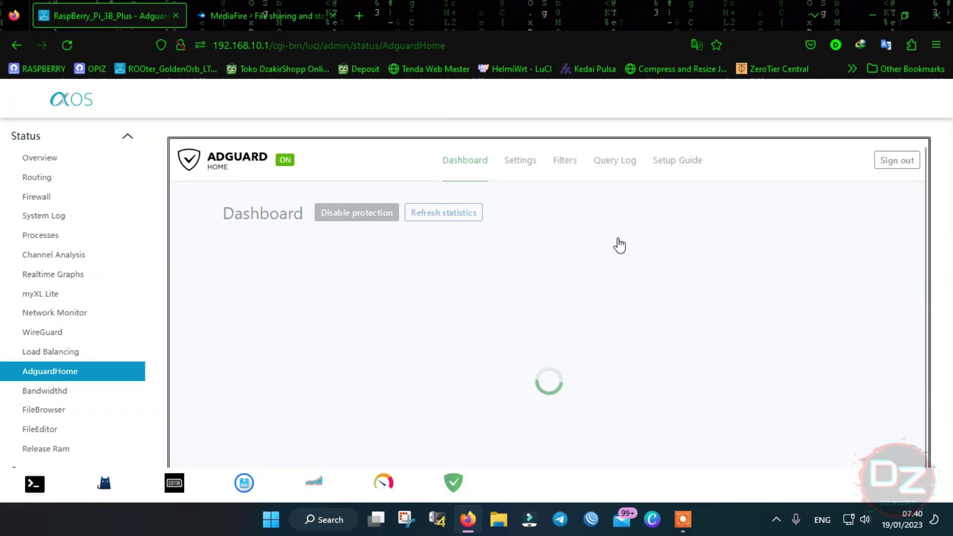
{"action": "scroll", "coordinate": [528, 192], "scroll_direction": "down", "scroll_amount": 1}
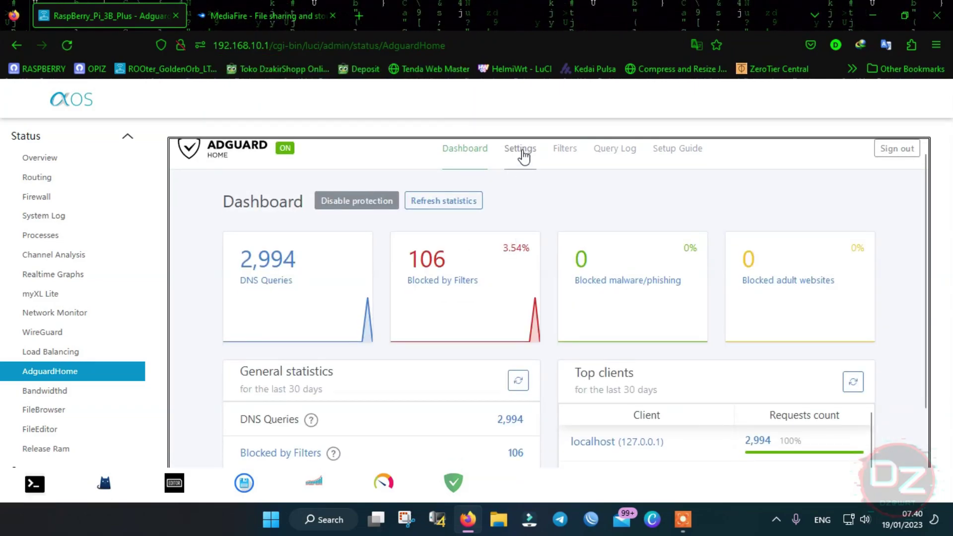
{"action": "scroll", "coordinate": [536, 205], "scroll_direction": "up", "scroll_amount": 1}
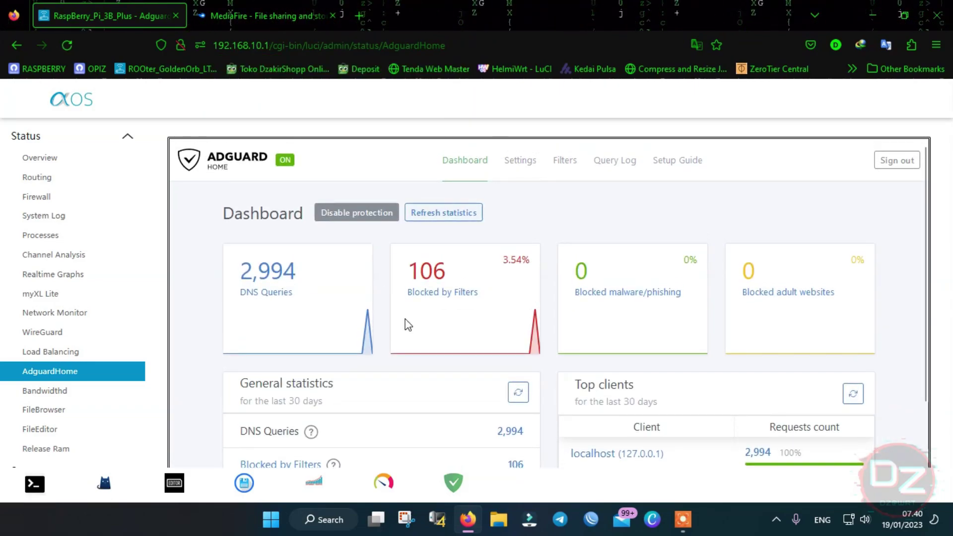
- In AdGuard's General settings, clear the entire query log
{"action": "left_click", "coordinate": [522, 164]}
{"action": "left_click", "coordinate": [548, 206]}
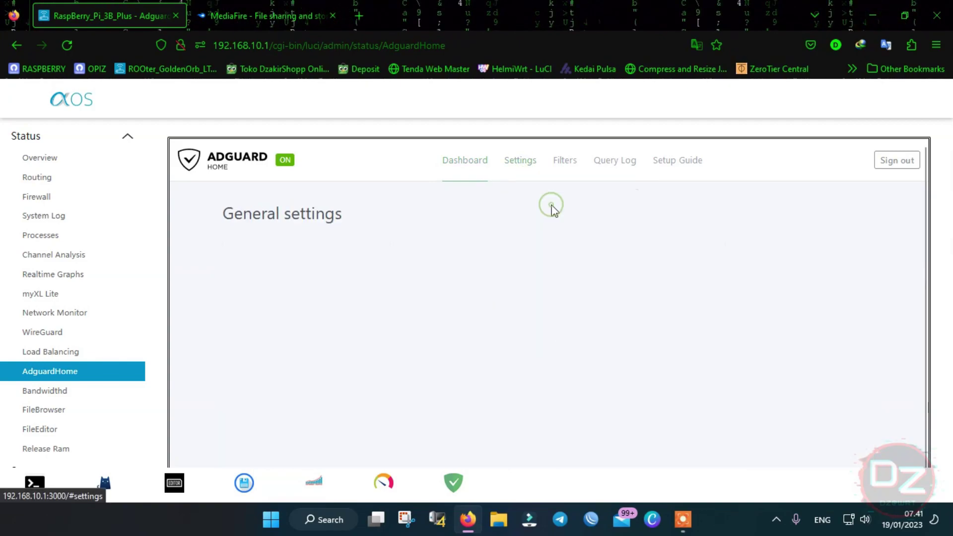
{"action": "scroll", "coordinate": [428, 314], "scroll_direction": "down", "scroll_amount": 3}
{"action": "scroll", "coordinate": [428, 314], "scroll_direction": "down", "scroll_amount": 8}
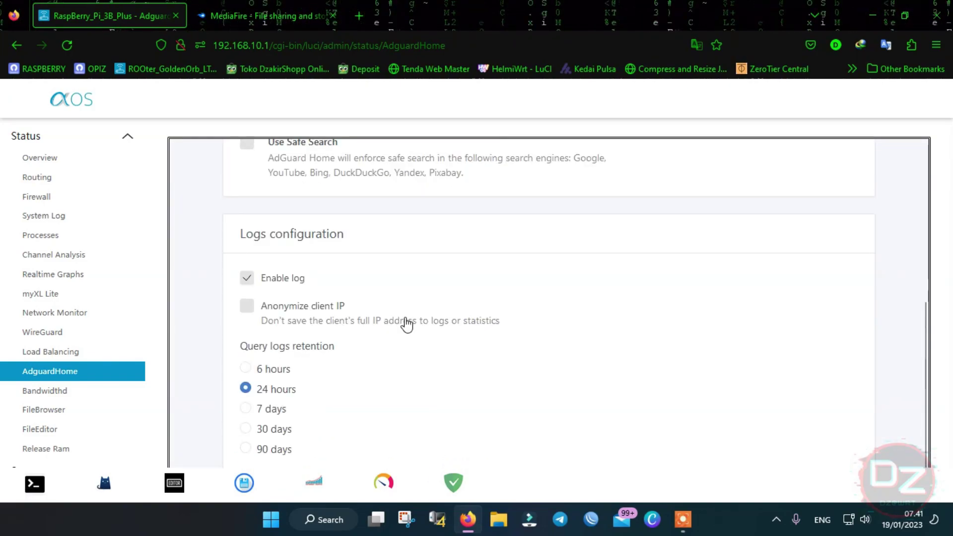
{"action": "left_click", "coordinate": [424, 350]}
{"action": "left_click", "coordinate": [547, 316]}
- Clear the DNS statistics and return to the dashboard, now showing 0 queries
{"action": "scroll", "coordinate": [450, 318], "scroll_direction": "down", "scroll_amount": 5}
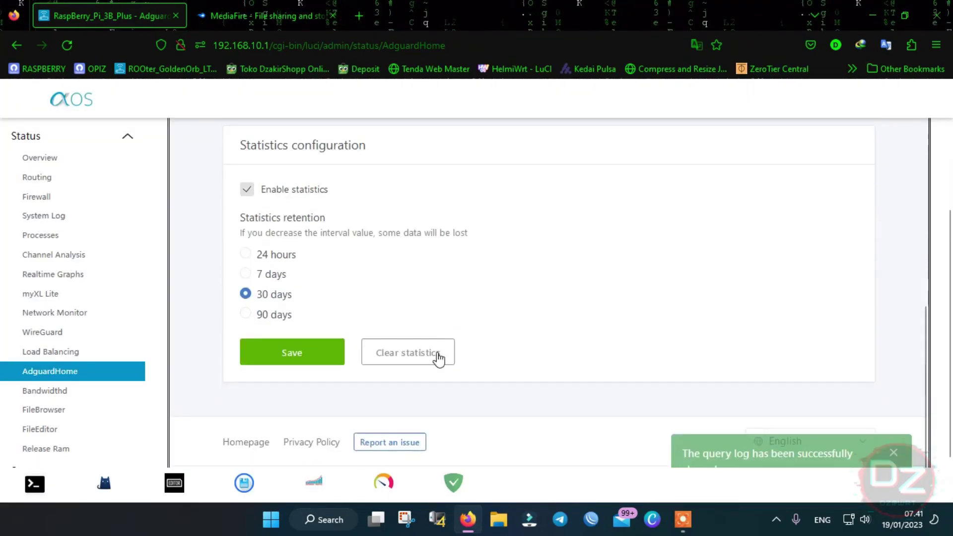
{"action": "left_click", "coordinate": [417, 370]}
{"action": "left_click", "coordinate": [529, 332]}
{"action": "scroll", "coordinate": [592, 223], "scroll_direction": "up", "scroll_amount": 3}
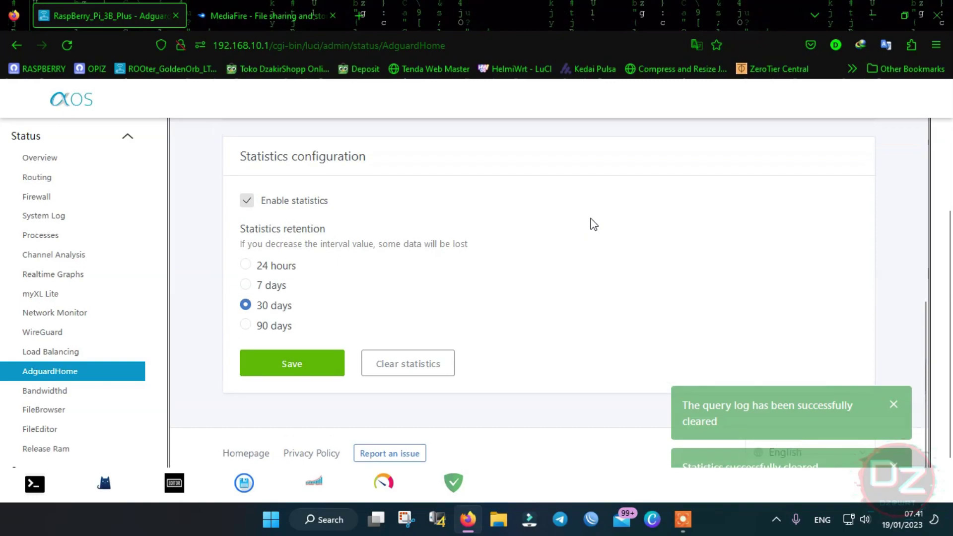
{"action": "scroll", "coordinate": [555, 206], "scroll_direction": "up", "scroll_amount": 10}
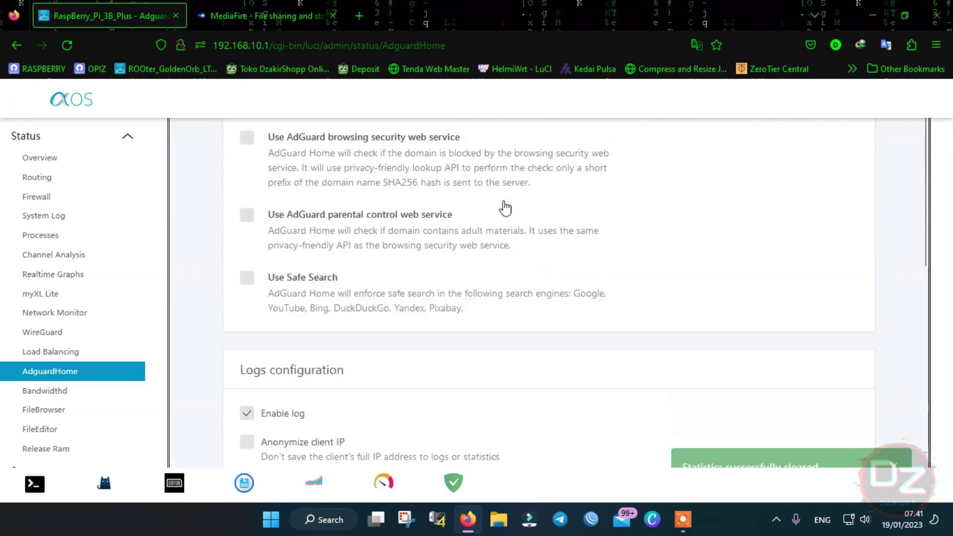
{"action": "scroll", "coordinate": [460, 183], "scroll_direction": "up", "scroll_amount": 3}
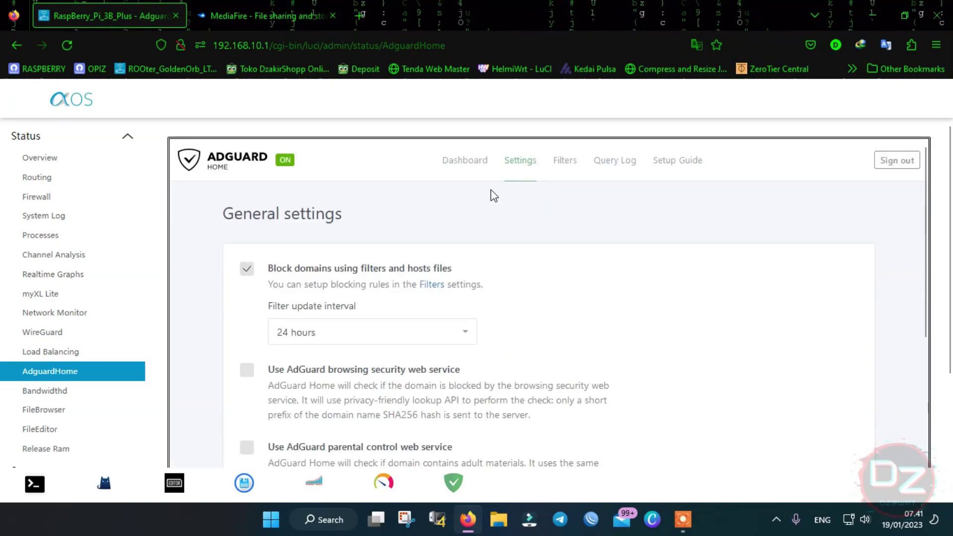
{"action": "left_click", "coordinate": [465, 160]}
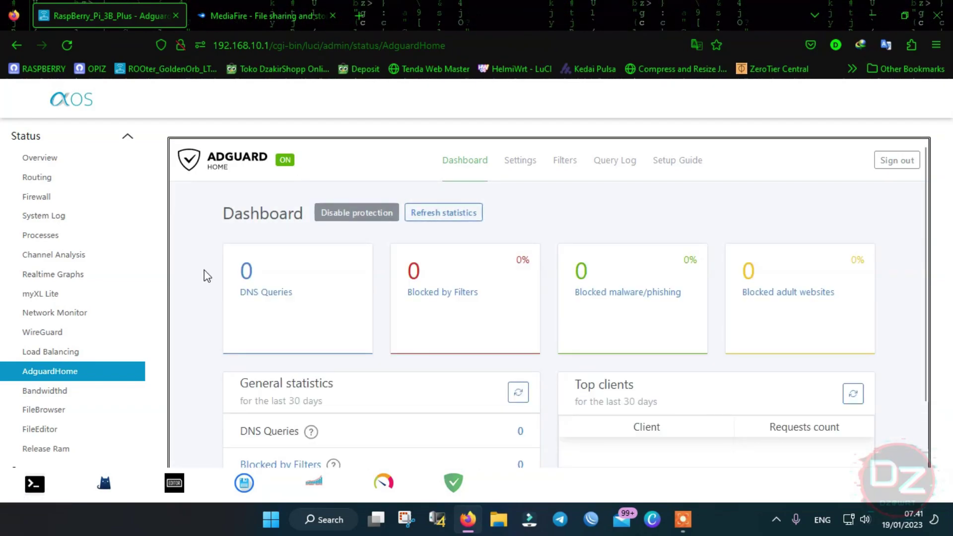
{"action": "scroll", "coordinate": [128, 276], "scroll_direction": "down", "scroll_amount": 3}
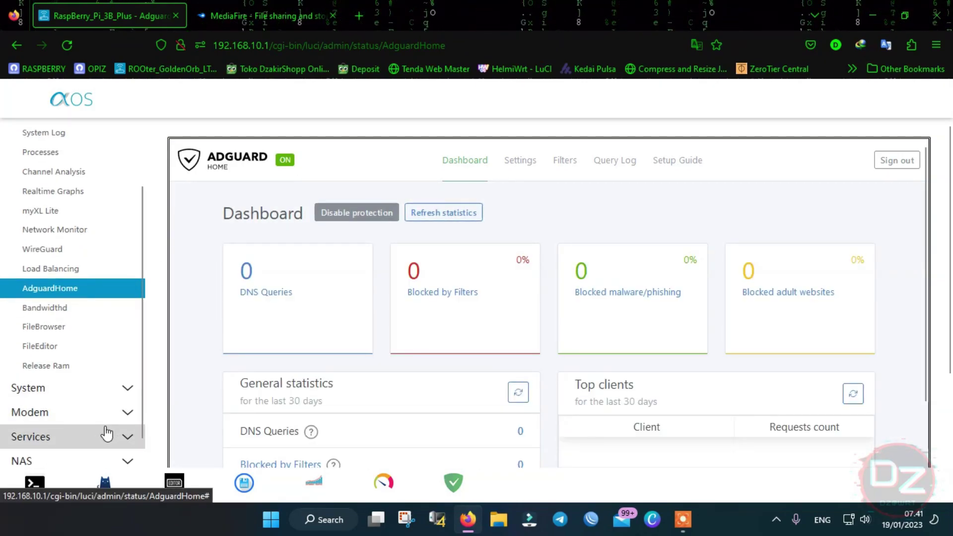
- Open AdGuard Home under Services, view its log, then return to Base Setting
{"action": "left_click", "coordinate": [93, 435]}
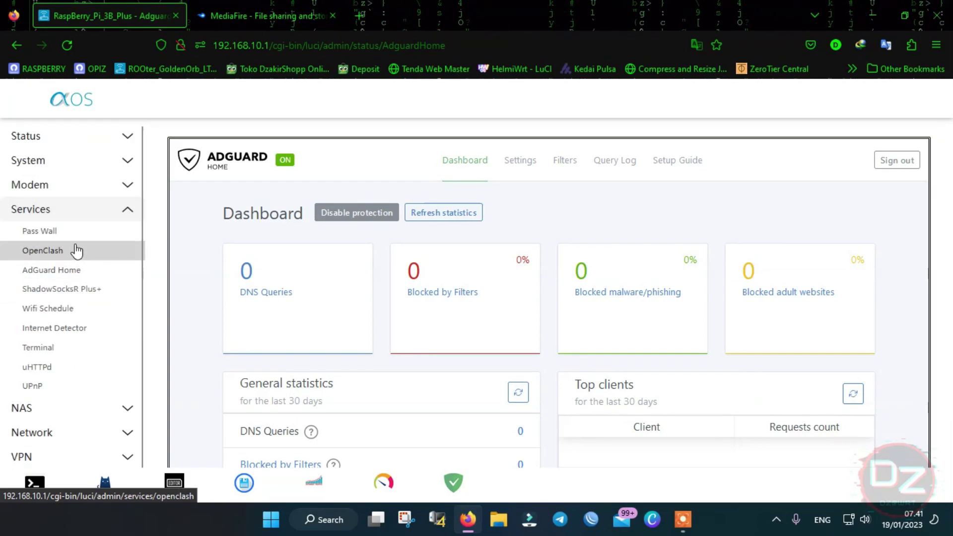
{"action": "left_click", "coordinate": [66, 276]}
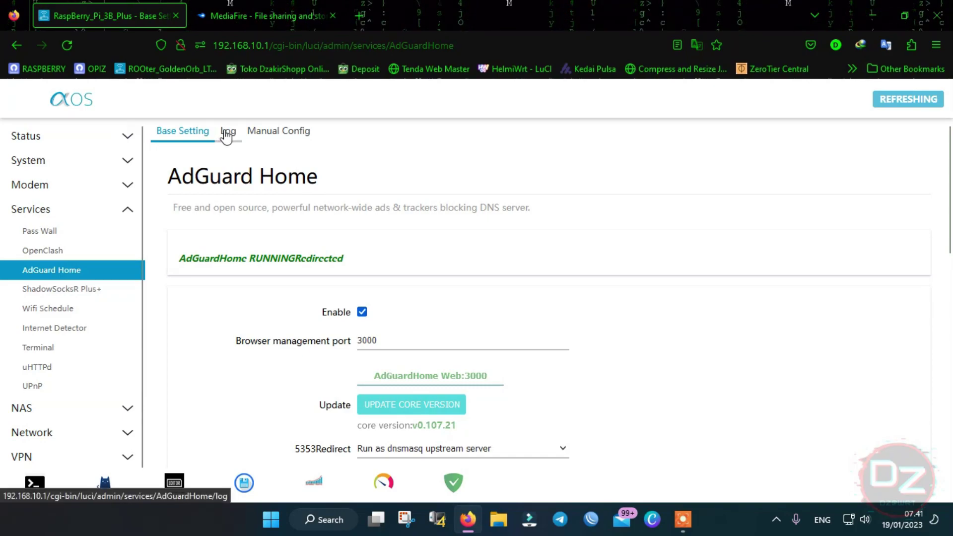
{"action": "left_click", "coordinate": [226, 133]}
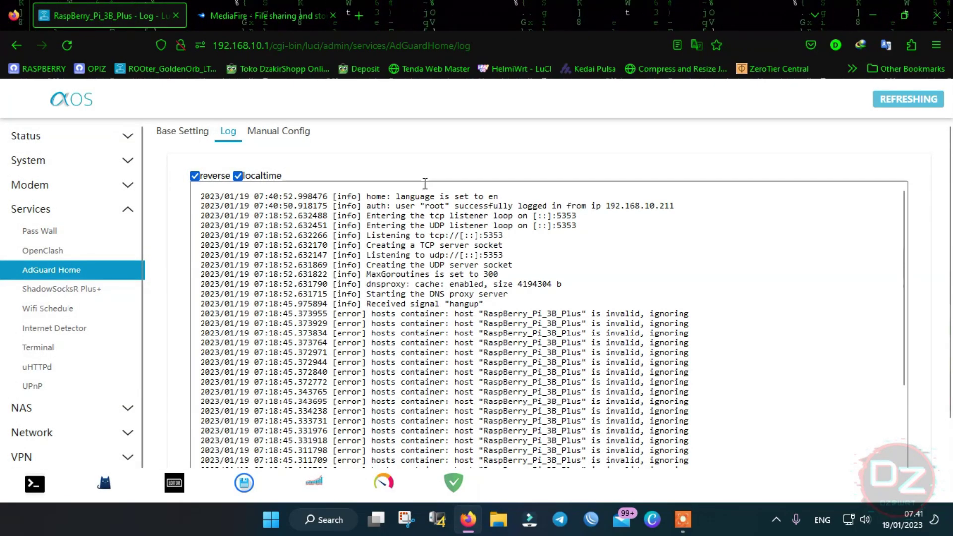
{"action": "left_click", "coordinate": [189, 135]}
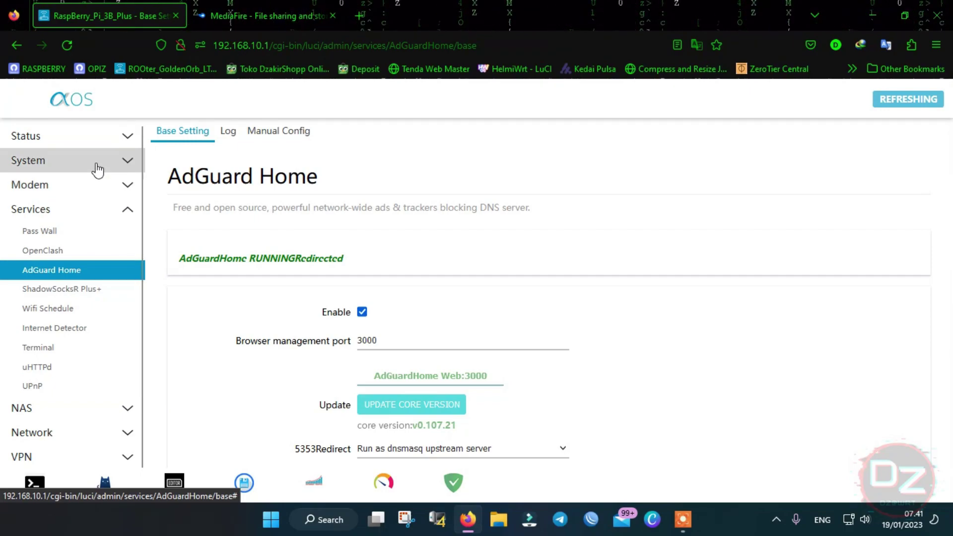
- Expand the System and Status menus and launch Tiny File Manager from the dock
{"action": "left_click", "coordinate": [89, 165]}
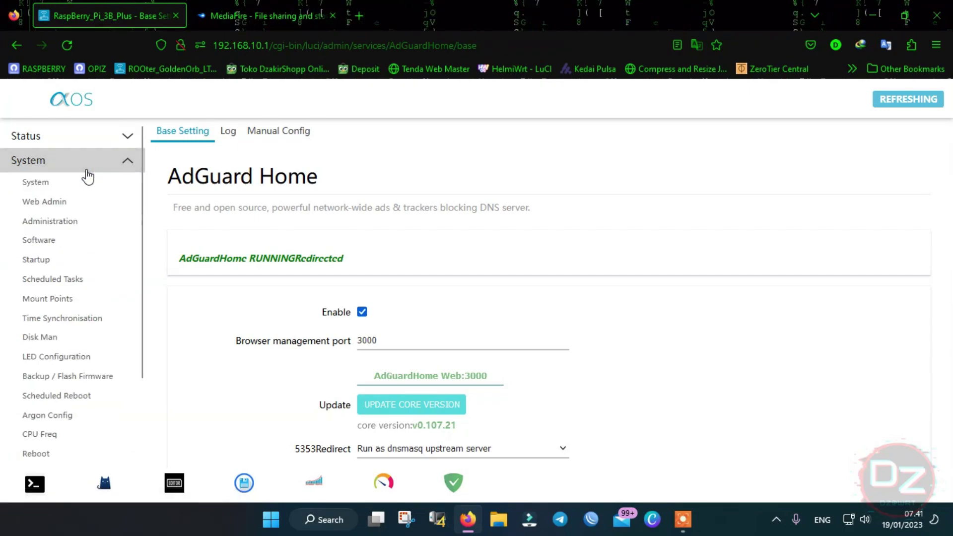
{"action": "left_click", "coordinate": [68, 131]}
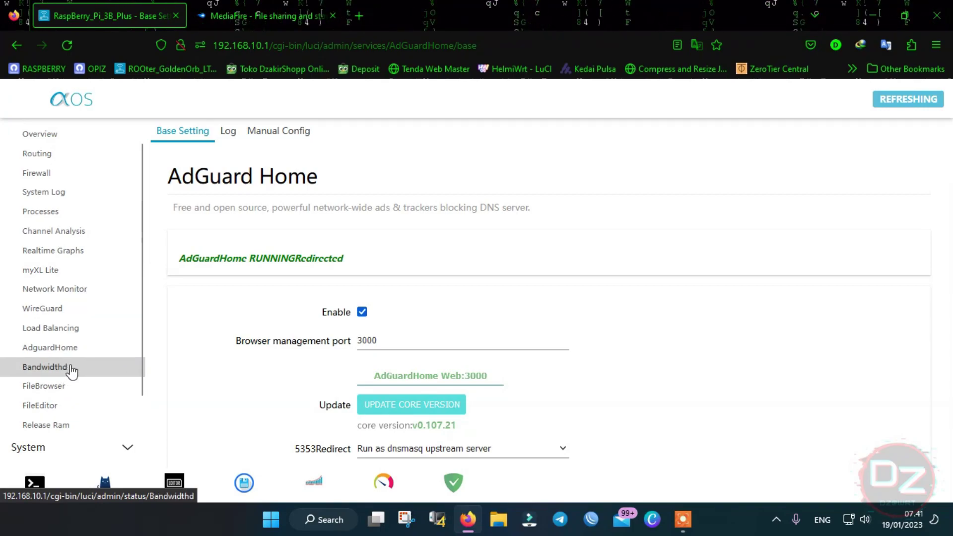
{"action": "scroll", "coordinate": [89, 324], "scroll_direction": "down", "scroll_amount": 1}
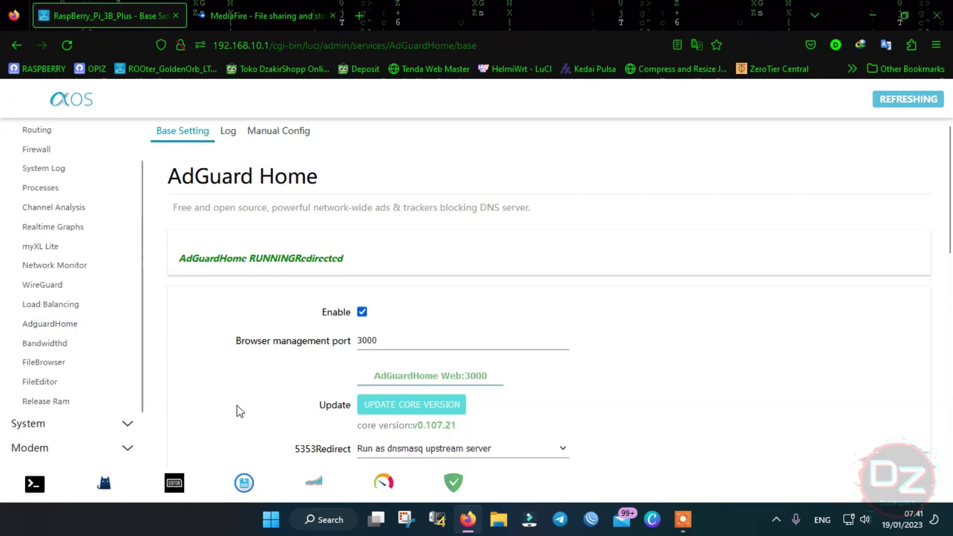
{"action": "left_click", "coordinate": [175, 489]}
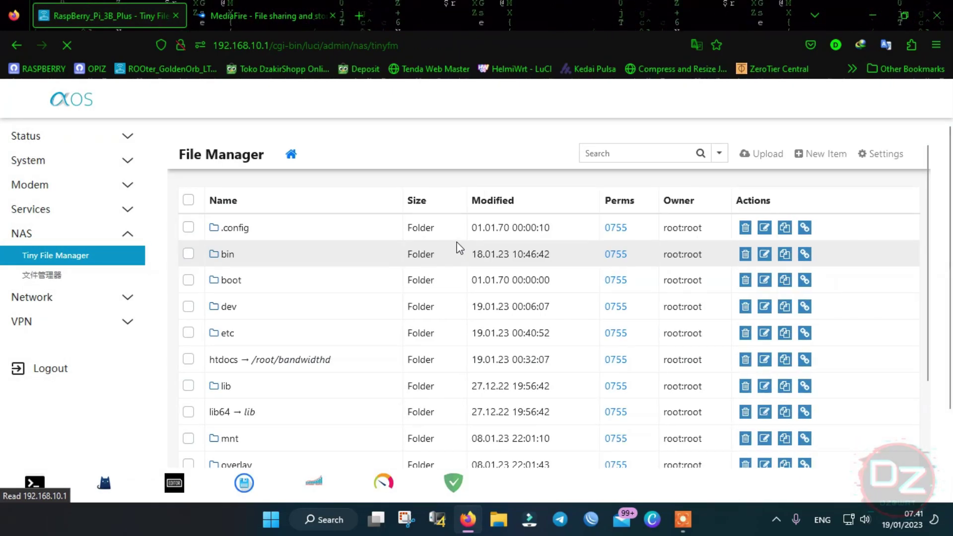
- Open the Bandwidthd traffic page in a new browser tab and look through it
{"action": "scroll", "coordinate": [354, 261], "scroll_direction": "down", "scroll_amount": 2}
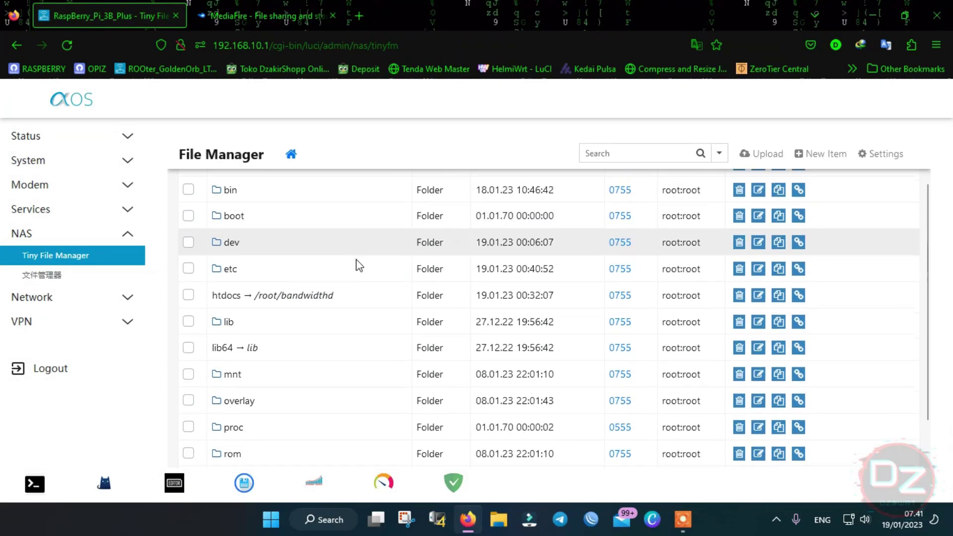
{"action": "scroll", "coordinate": [298, 214], "scroll_direction": "up", "scroll_amount": 2}
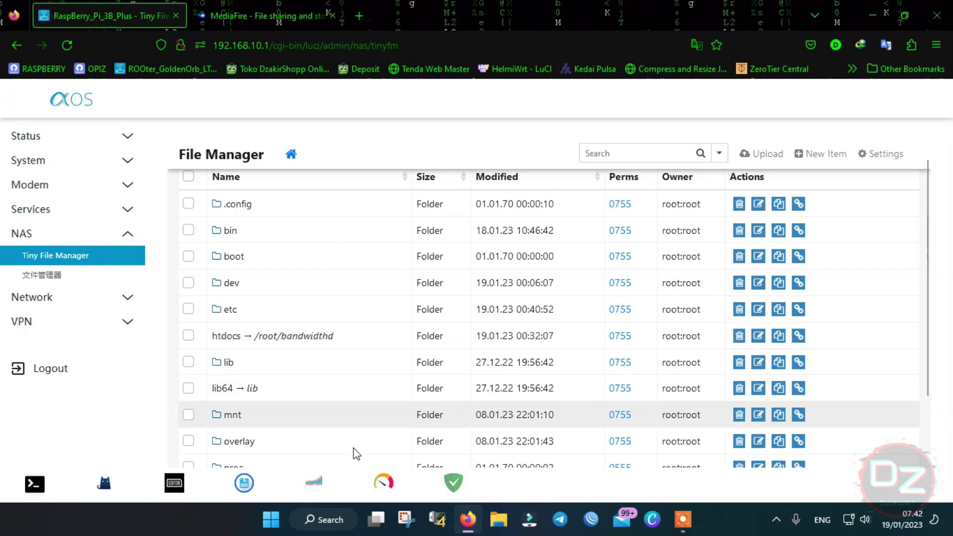
{"action": "right_click", "coordinate": [317, 481]}
{"action": "left_click", "coordinate": [347, 138]}
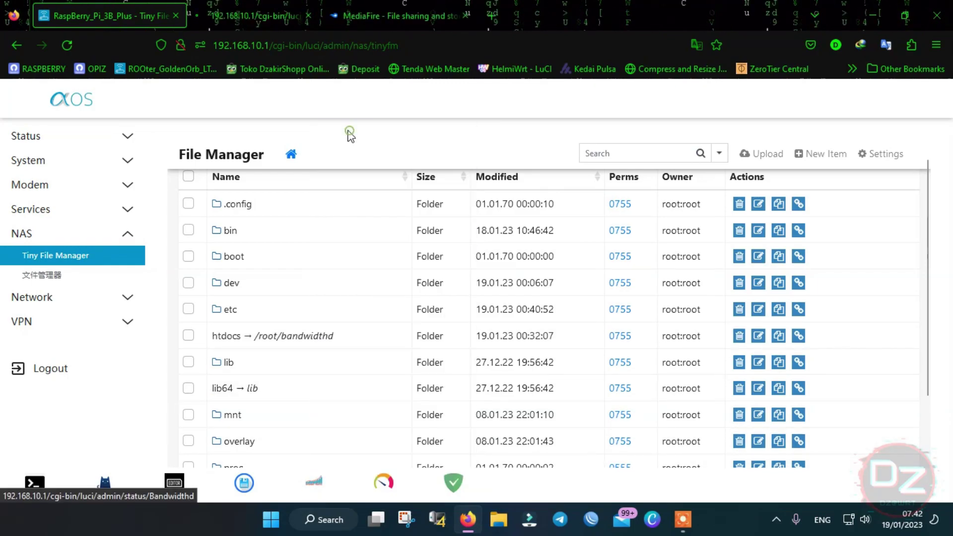
{"action": "left_click", "coordinate": [247, 5]}
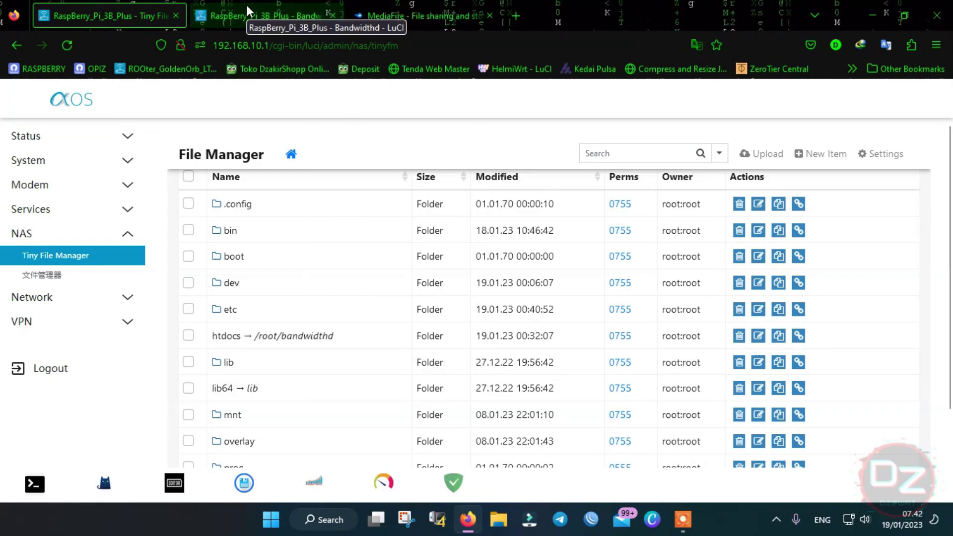
{"action": "scroll", "coordinate": [330, 238], "scroll_direction": "down", "scroll_amount": 3}
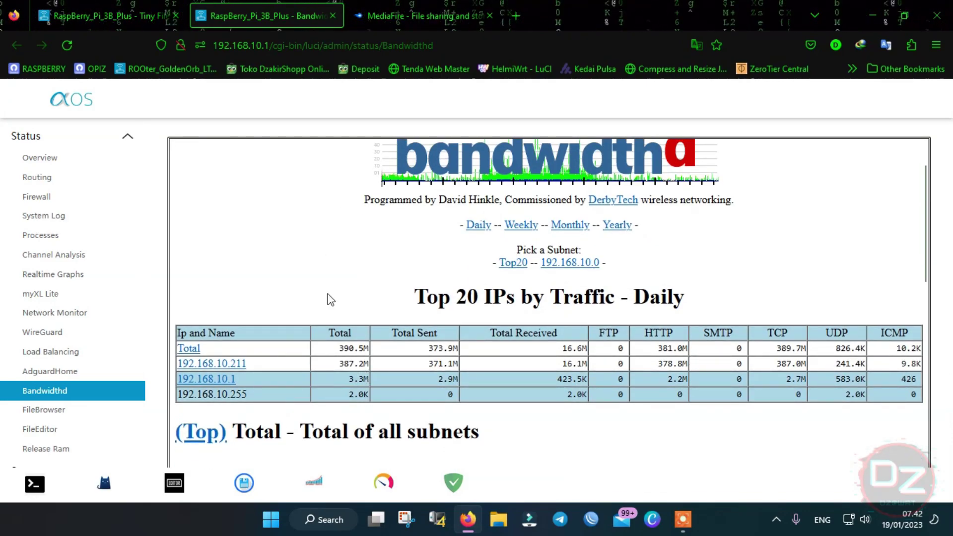
- Back in Tiny File Manager, tick the htdocs link's checkbox
{"action": "left_click", "coordinate": [133, 3]}
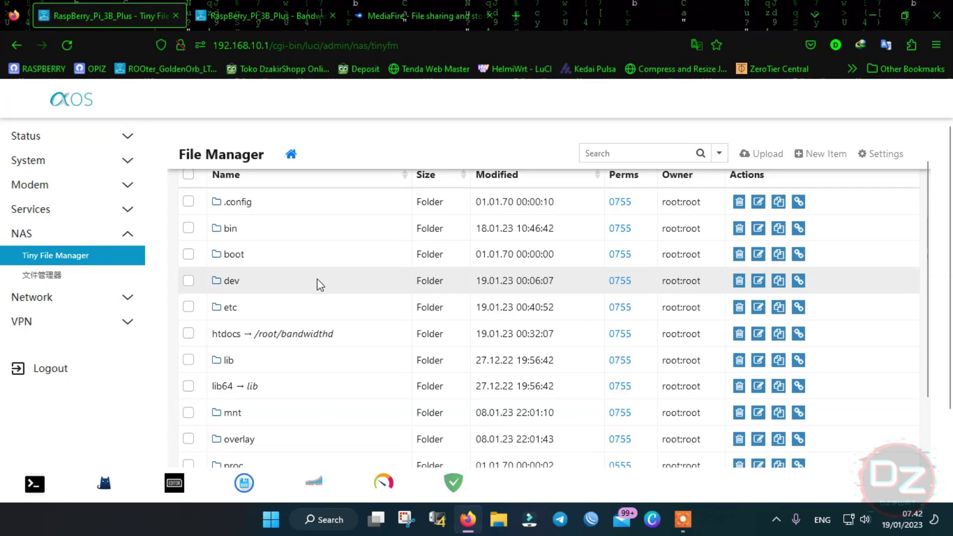
{"action": "scroll", "coordinate": [198, 332], "scroll_direction": "down", "scroll_amount": 1}
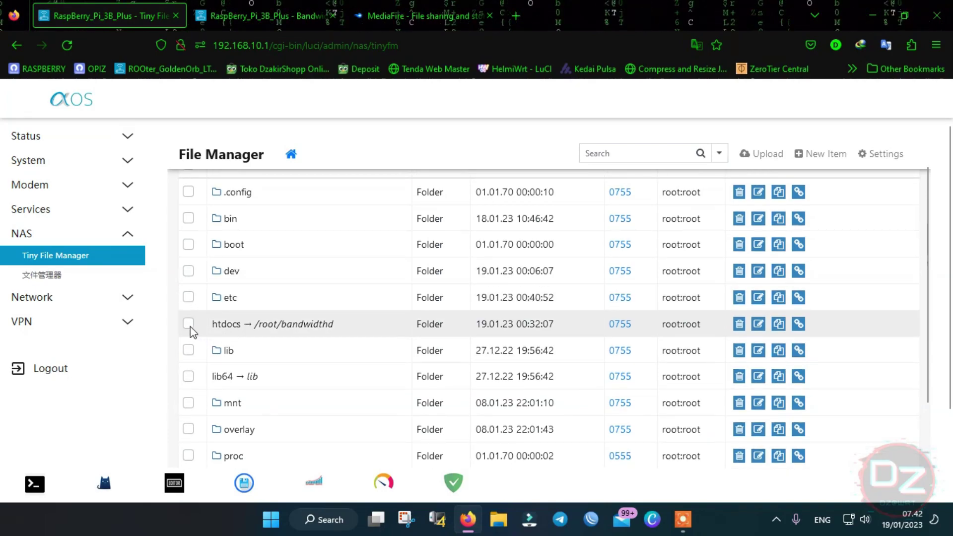
{"action": "left_click", "coordinate": [189, 325]}
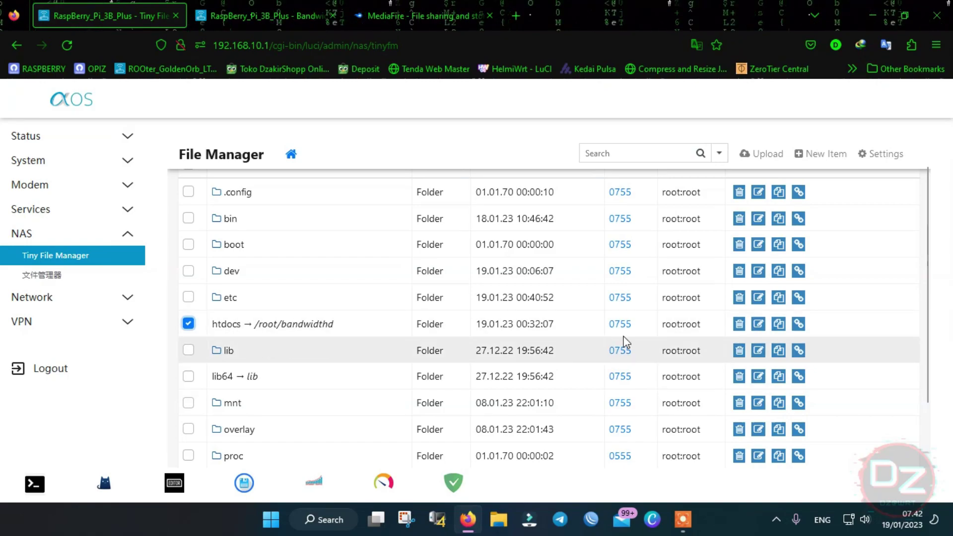
- Delete the htdocs link and confirm
{"action": "left_click", "coordinate": [740, 326]}
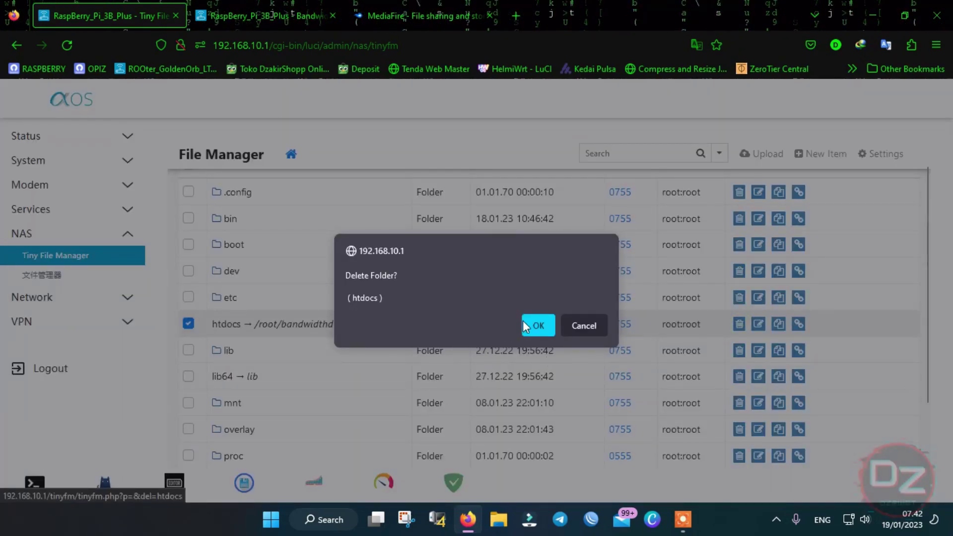
{"action": "left_click", "coordinate": [531, 326]}
{"action": "scroll", "coordinate": [324, 288], "scroll_direction": "down", "scroll_amount": 1}
{"action": "scroll", "coordinate": [323, 302], "scroll_direction": "down", "scroll_amount": 5}
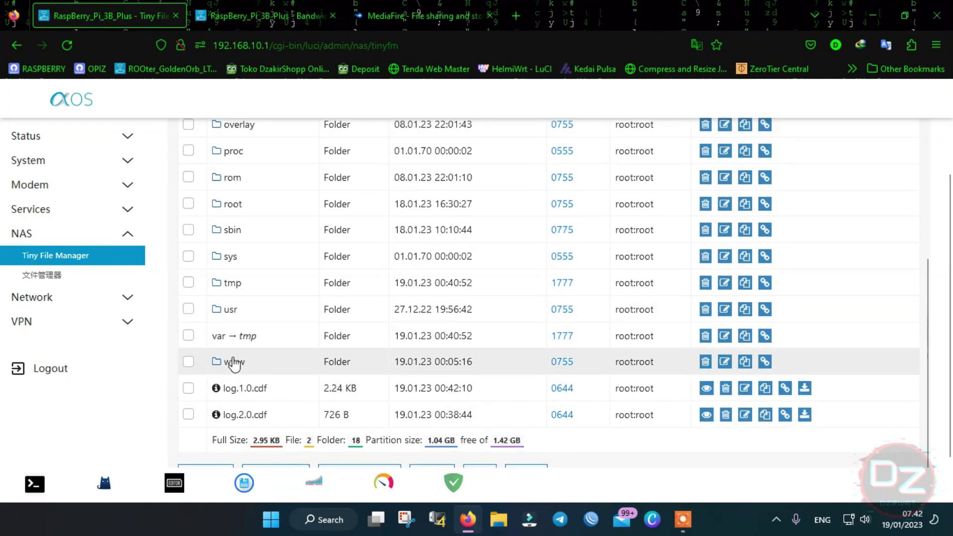
- Delete the bandwidthd folder inside www, then go back up to root
{"action": "left_click", "coordinate": [231, 363]}
{"action": "left_click", "coordinate": [190, 194]}
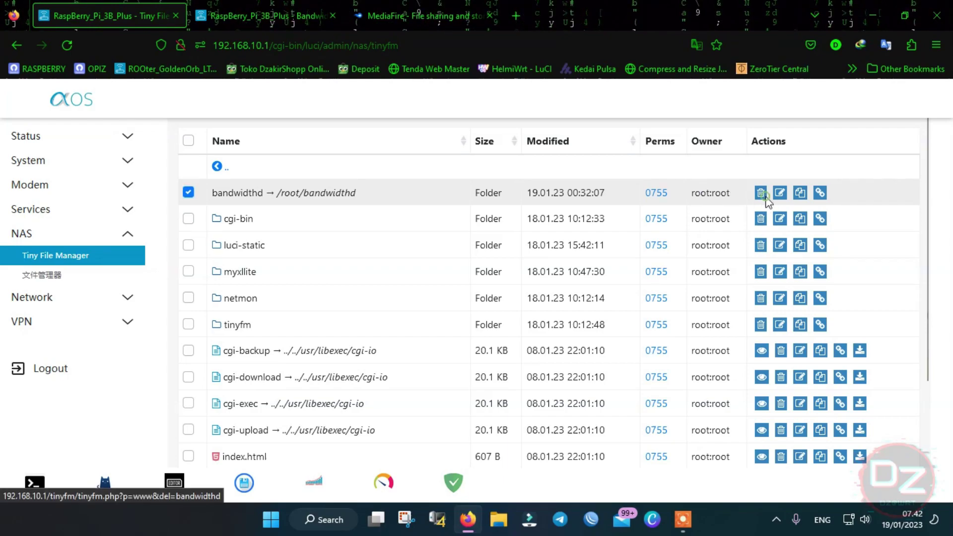
{"action": "left_click", "coordinate": [761, 193]}
{"action": "left_click", "coordinate": [537, 326]}
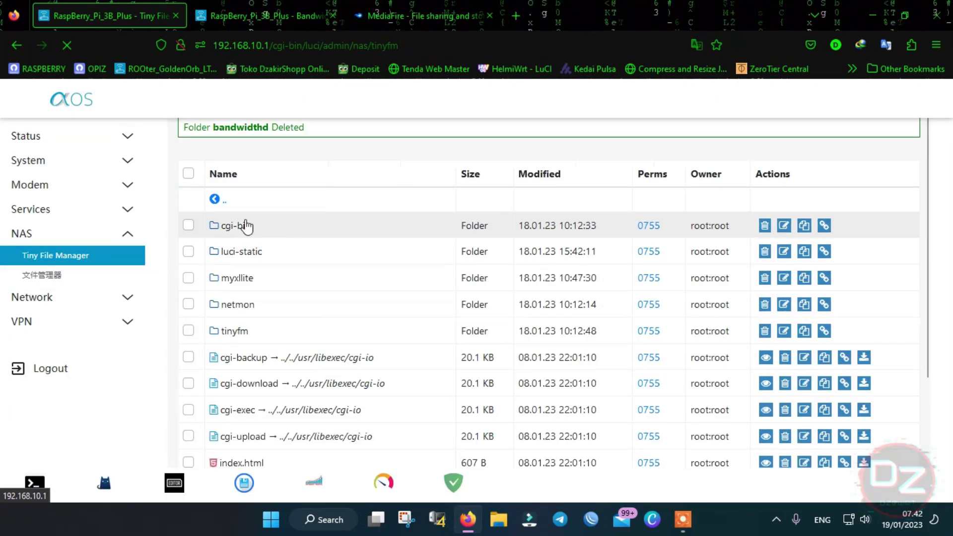
{"action": "left_click", "coordinate": [219, 204]}
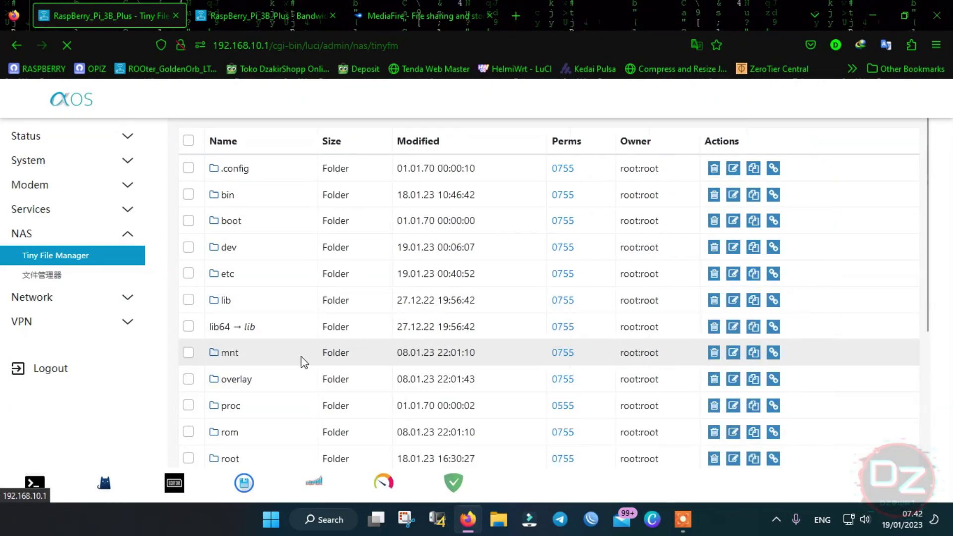
- Delete log.1.0.cdf and log.2.0.cdf together and confirm
{"action": "scroll", "coordinate": [298, 360], "scroll_direction": "down", "scroll_amount": 5}
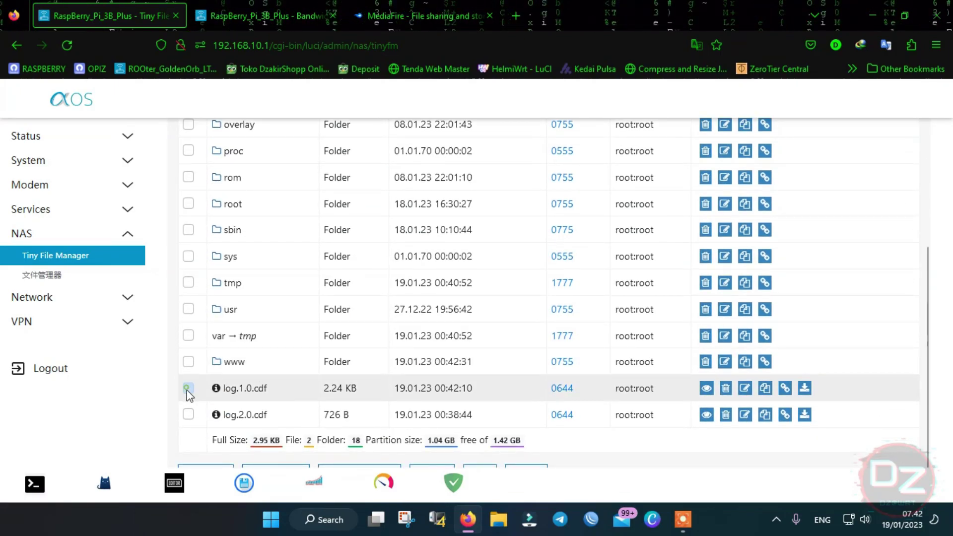
{"action": "left_click", "coordinate": [187, 389]}
{"action": "left_click", "coordinate": [188, 416]}
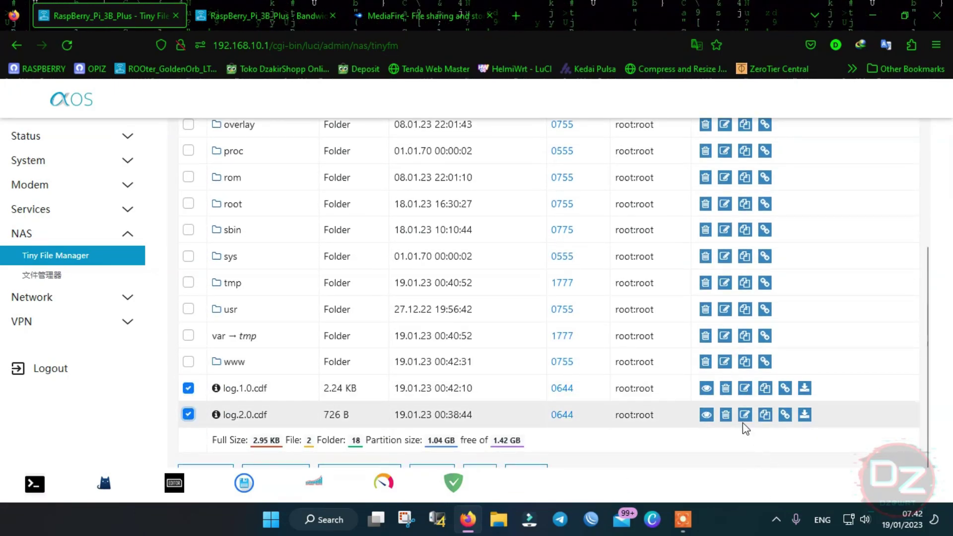
{"action": "scroll", "coordinate": [678, 442], "scroll_direction": "down", "scroll_amount": 2}
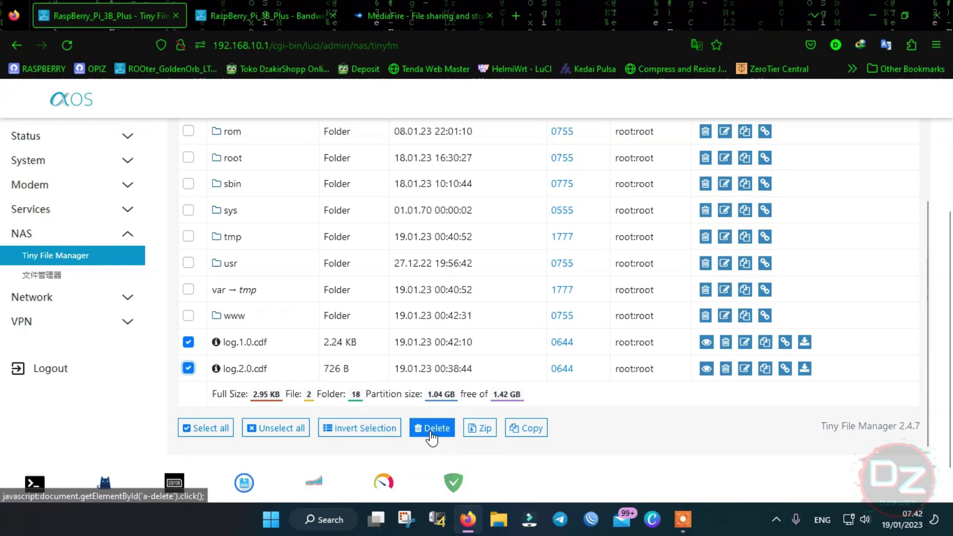
{"action": "left_click", "coordinate": [432, 428]}
{"action": "left_click", "coordinate": [538, 314]}
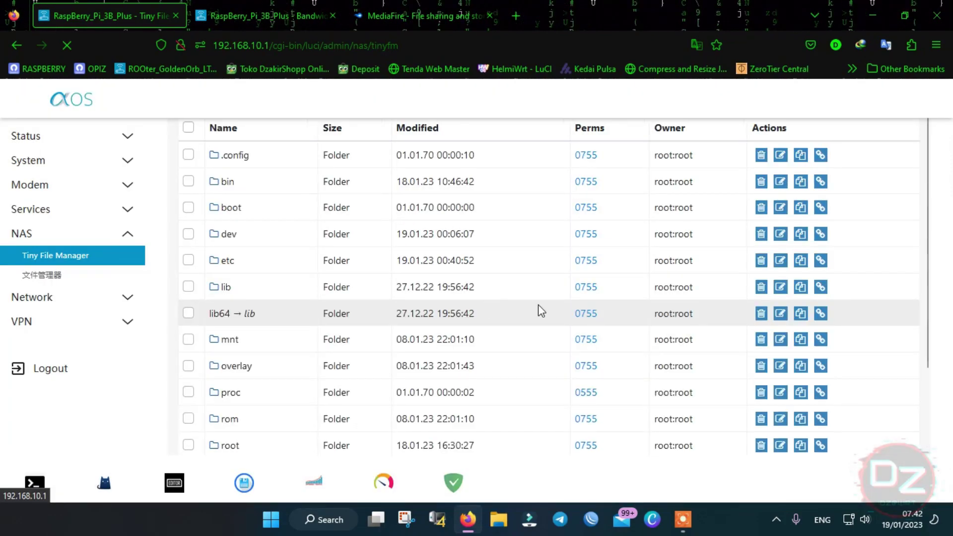
- Reload the Bandwidthd tab to see it now returns Not Found
{"action": "left_click", "coordinate": [417, 16]}
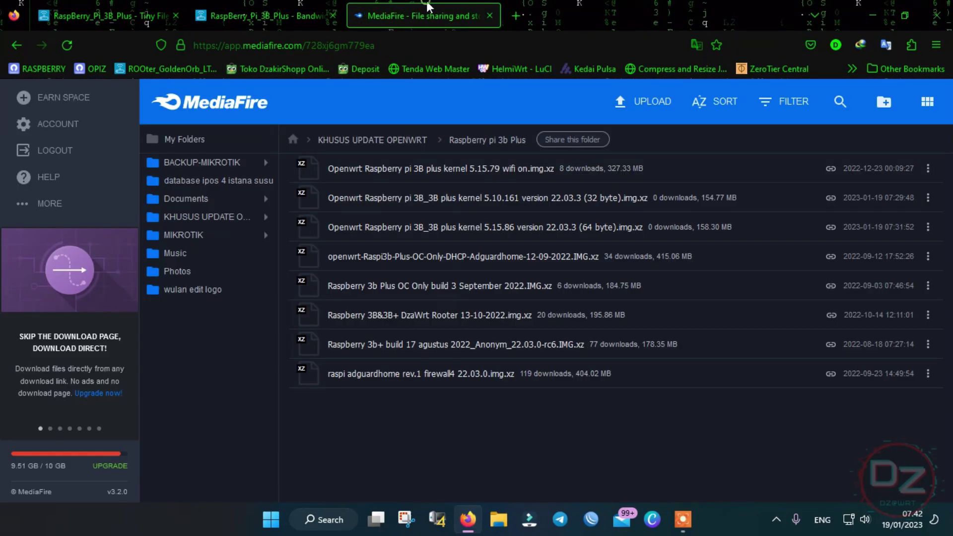
{"action": "left_click", "coordinate": [263, 16]}
{"action": "left_click", "coordinate": [58, 47]}
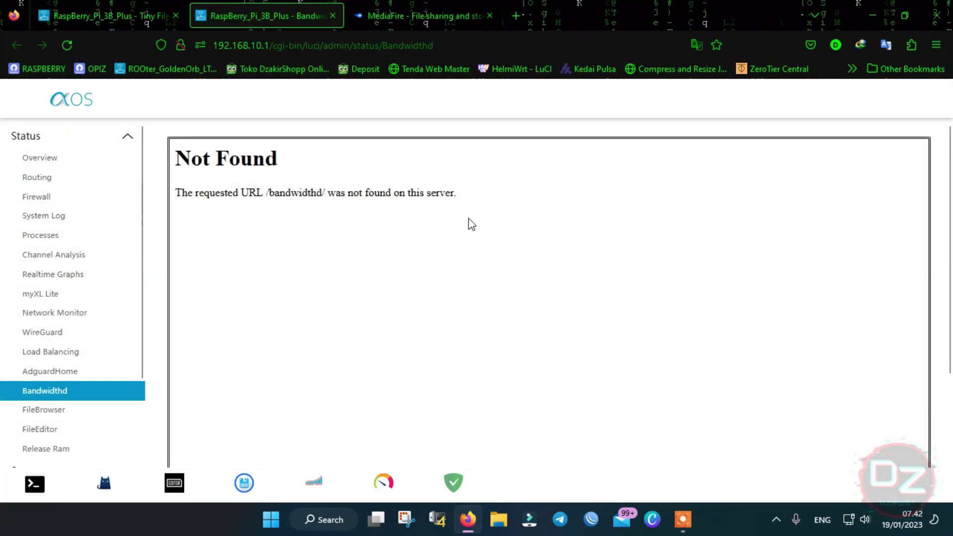
- Highlight the /bandwidthd/ Not Found error sentence, then clear the selection
{"action": "left_click_drag", "start_coordinate": [411, 192], "coordinate": [177, 195]}
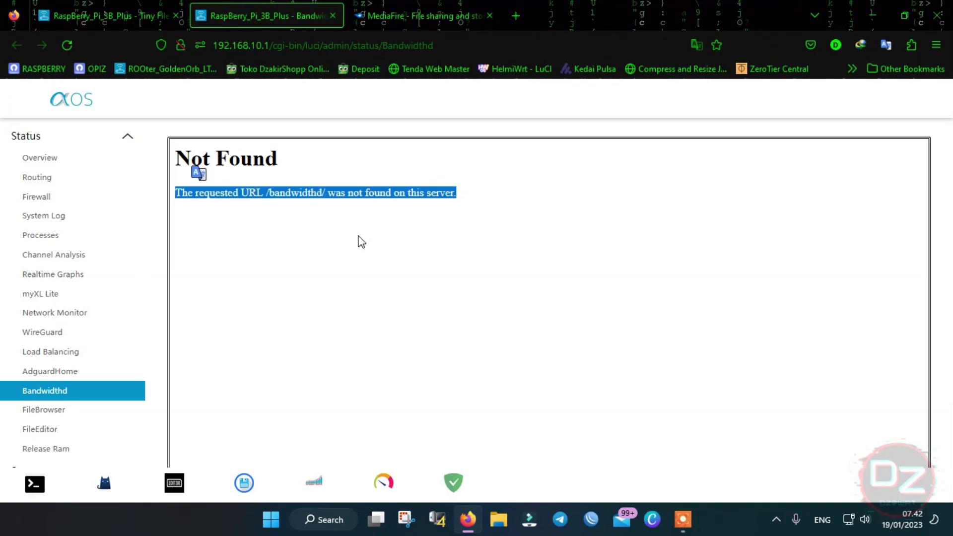
{"action": "left_click", "coordinate": [290, 231]}
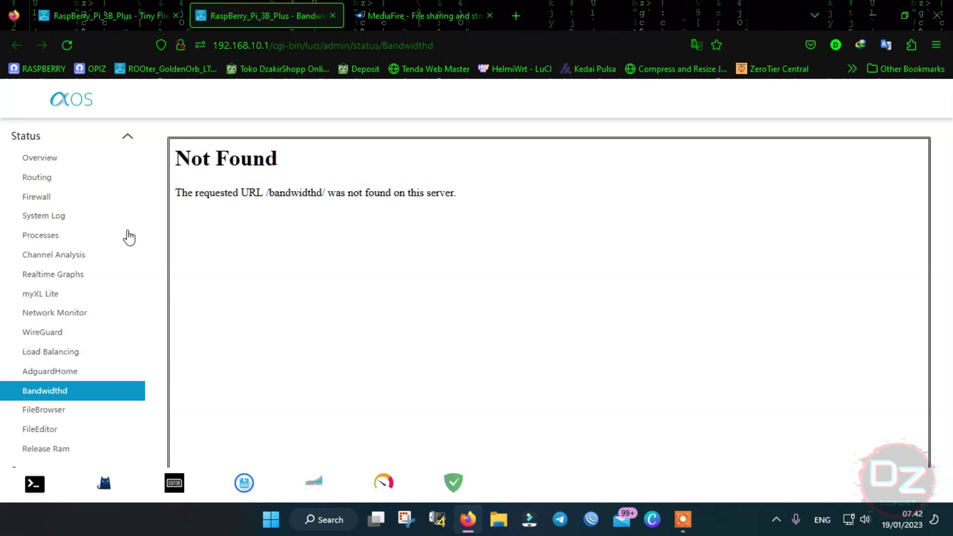
{"action": "scroll", "coordinate": [93, 254], "scroll_direction": "down", "scroll_amount": 3}
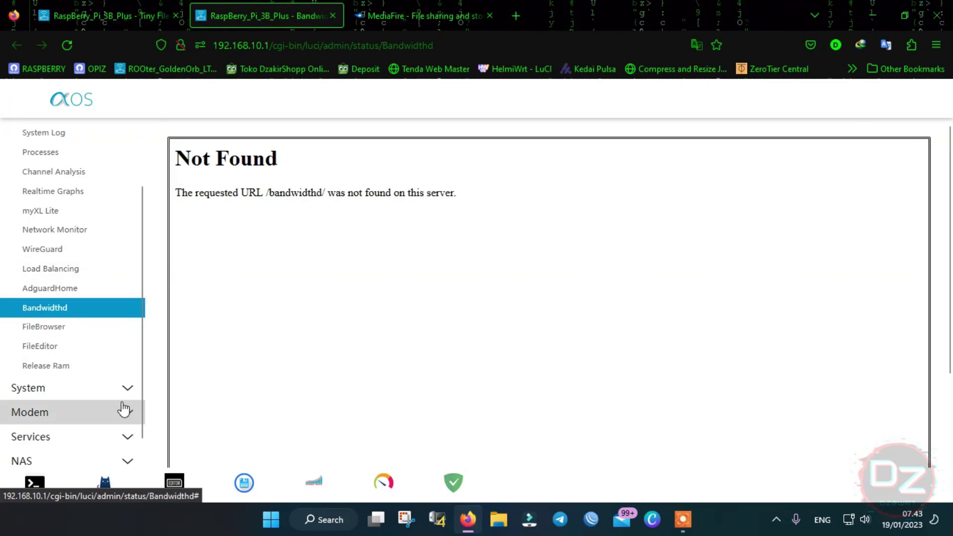
- Reboot the router from System > Reboot
{"action": "left_click", "coordinate": [111, 385]}
{"action": "scroll", "coordinate": [99, 342], "scroll_direction": "down", "scroll_amount": 3}
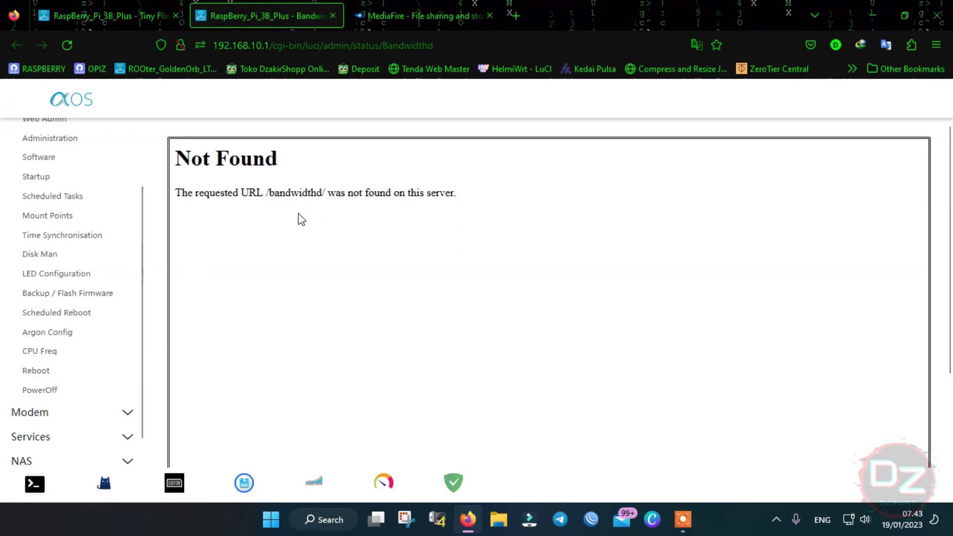
{"action": "left_click", "coordinate": [37, 369]}
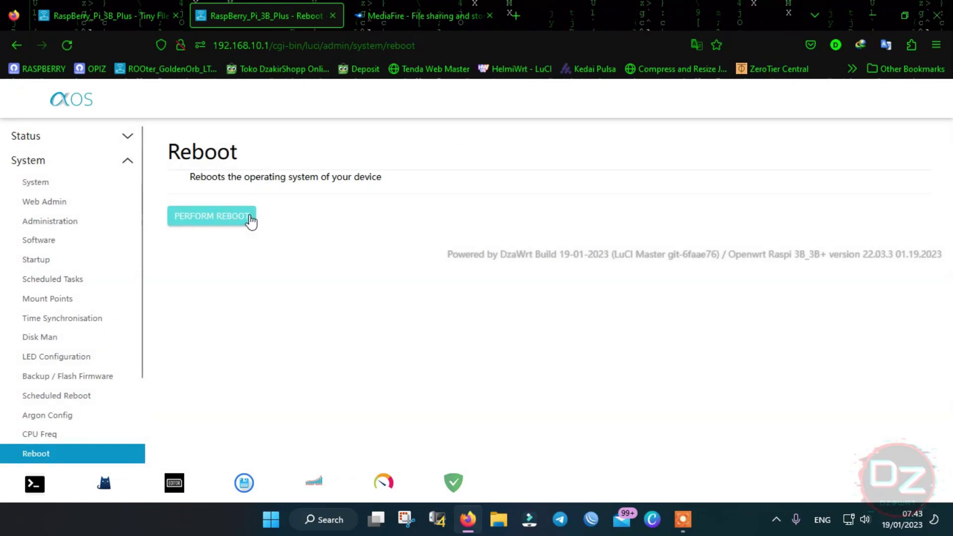
{"action": "left_click", "coordinate": [248, 217]}
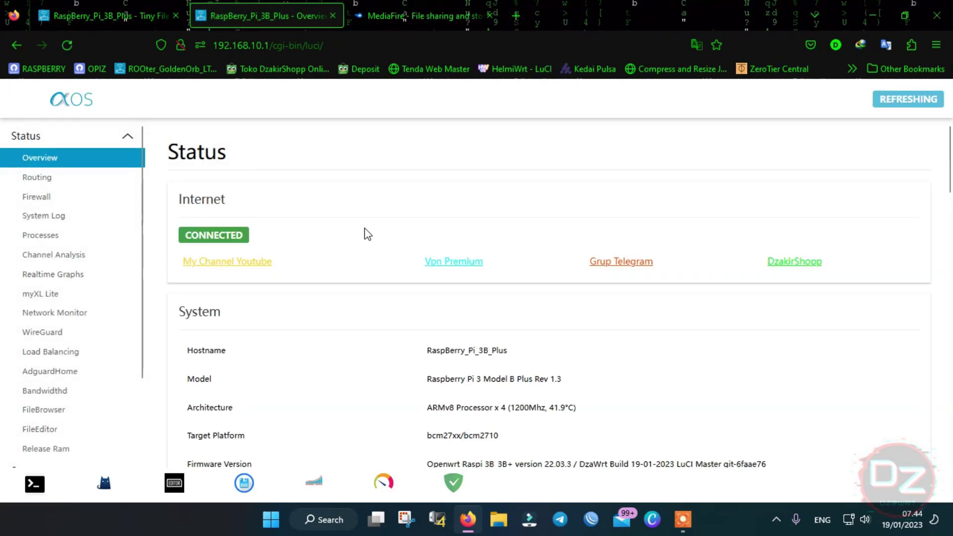
- After logging back in, open the Bandwidthd traffic statistics page from the dock
{"action": "scroll", "coordinate": [361, 238], "scroll_direction": "down", "scroll_amount": 3}
{"action": "scroll", "coordinate": [356, 254], "scroll_direction": "down", "scroll_amount": 1}
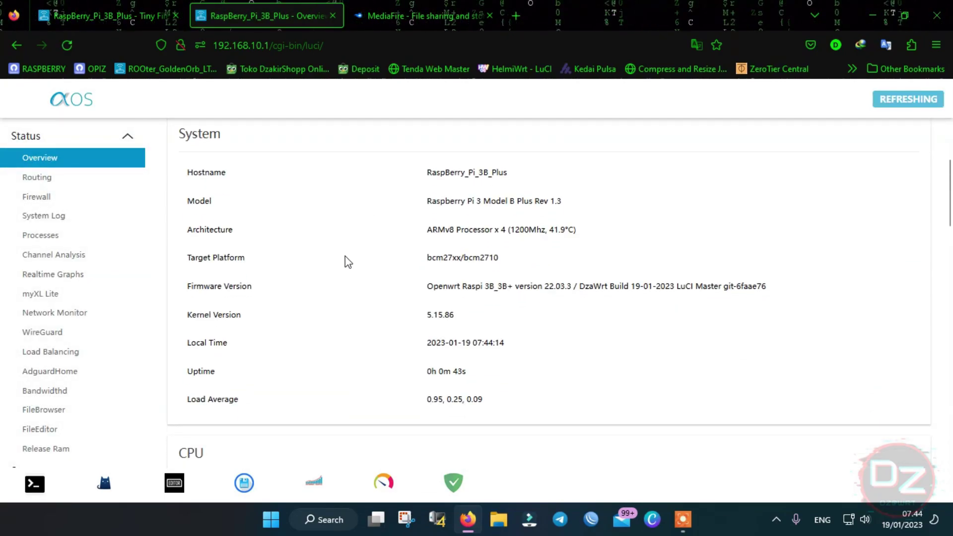
{"action": "left_click", "coordinate": [314, 482]}
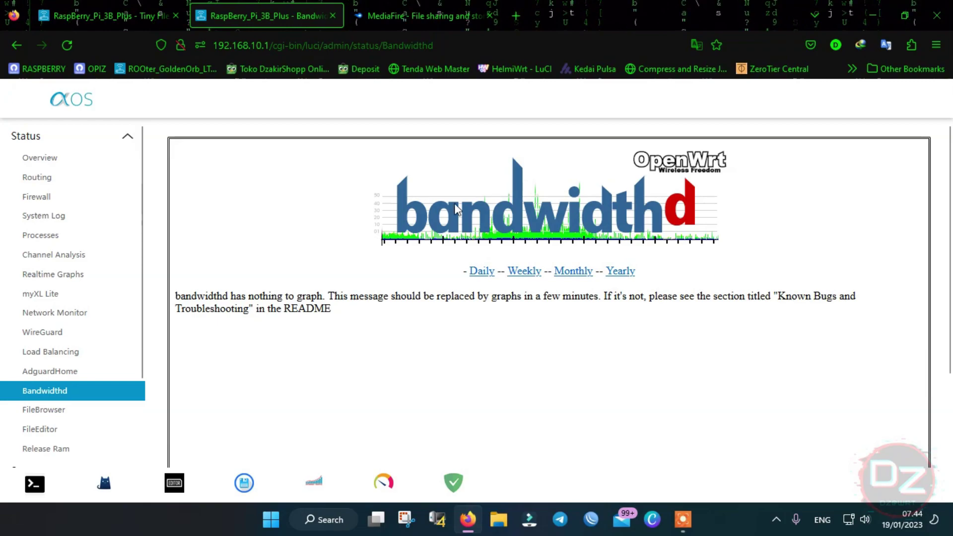
{"action": "scroll", "coordinate": [615, 273], "scroll_direction": "down", "scroll_amount": 1}
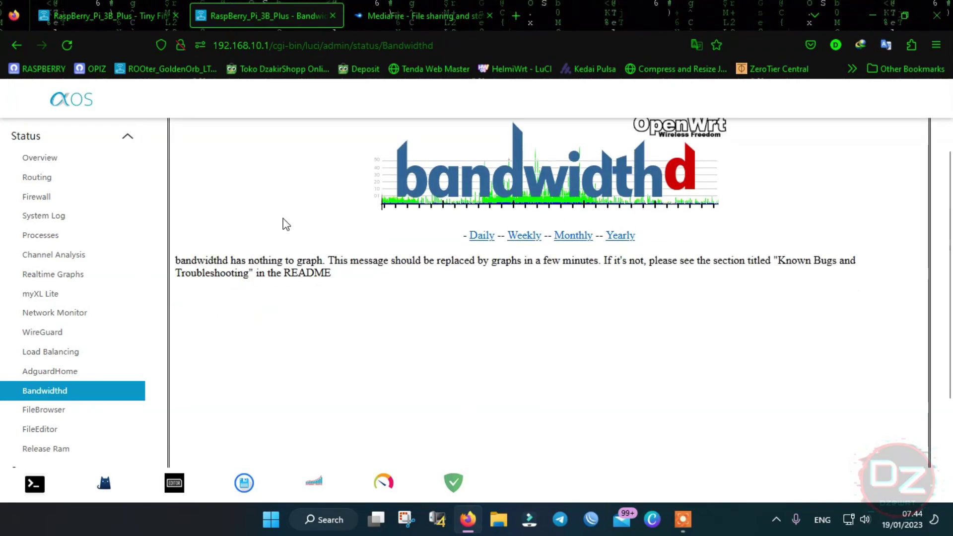
{"action": "scroll", "coordinate": [608, 300], "scroll_direction": "down", "scroll_amount": 1}
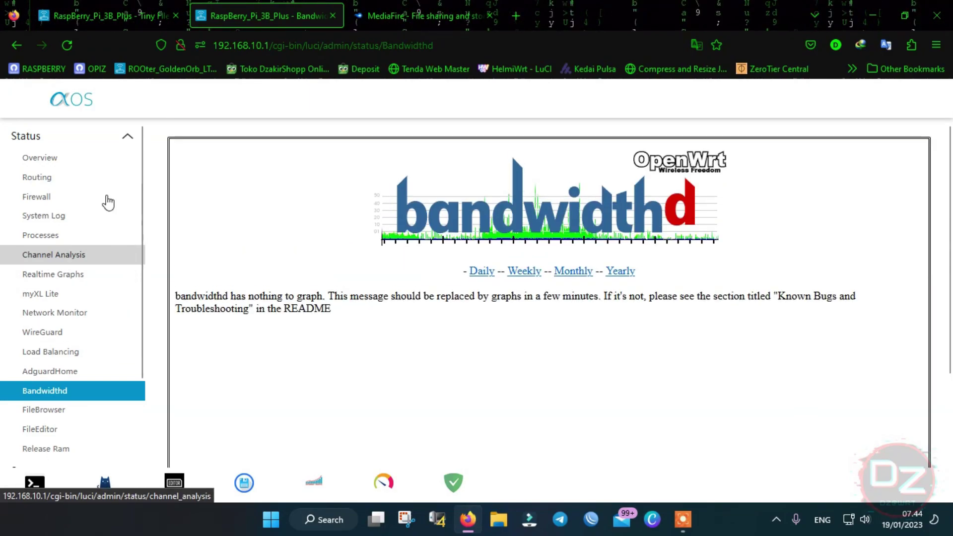
- Go to Status > Overview, then Network > Wireless to list radio1 and DzaWrt
{"action": "left_click", "coordinate": [69, 160]}
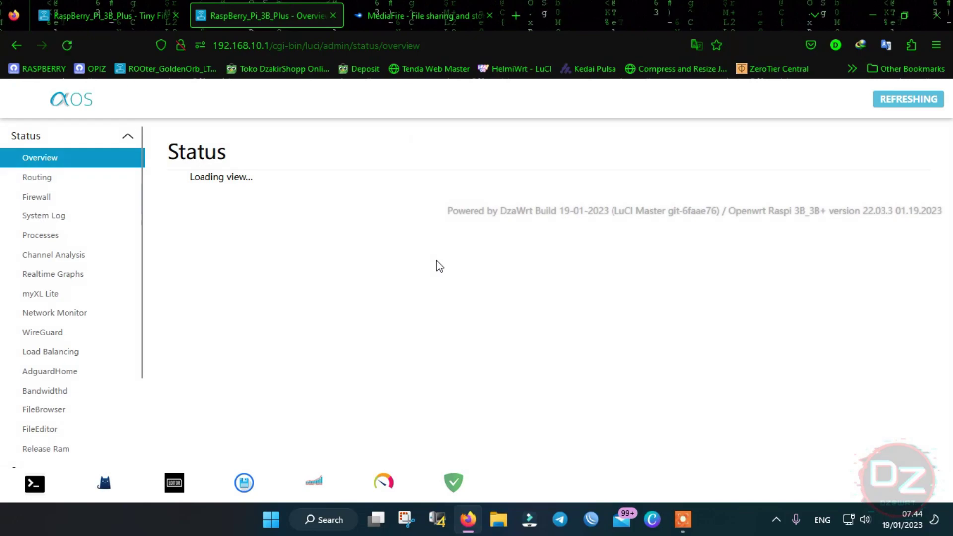
{"action": "scroll", "coordinate": [395, 282], "scroll_direction": "down", "scroll_amount": 3}
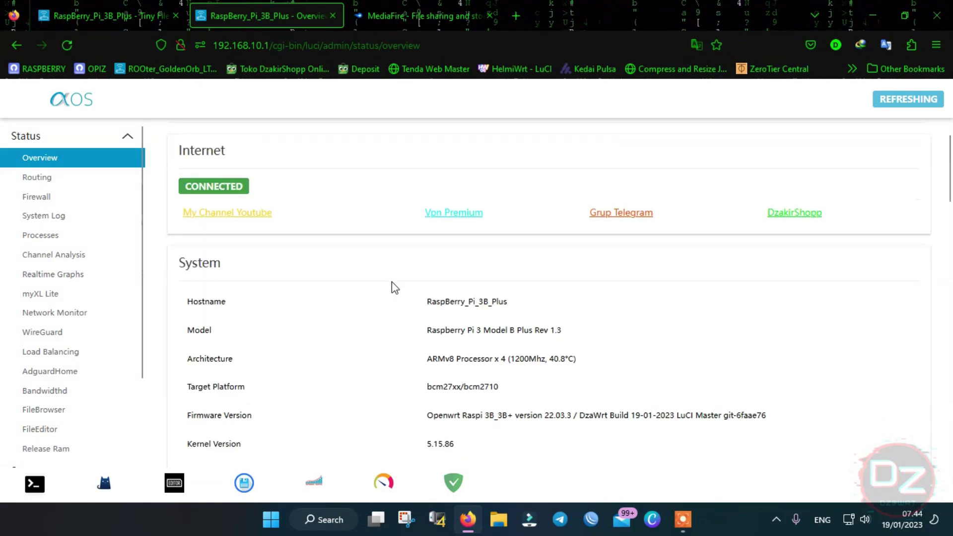
{"action": "scroll", "coordinate": [74, 308], "scroll_direction": "down", "scroll_amount": 5}
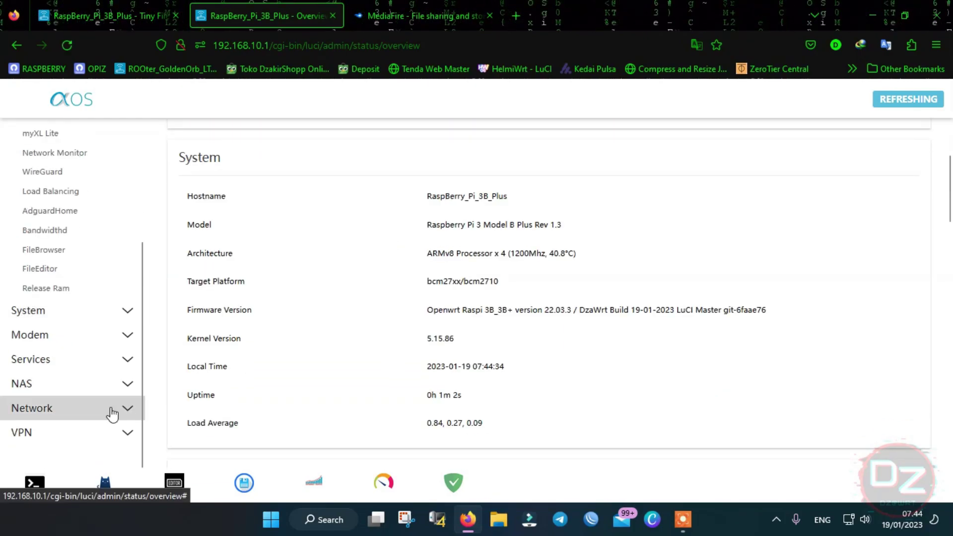
{"action": "left_click", "coordinate": [87, 406]}
{"action": "left_click", "coordinate": [50, 300]}
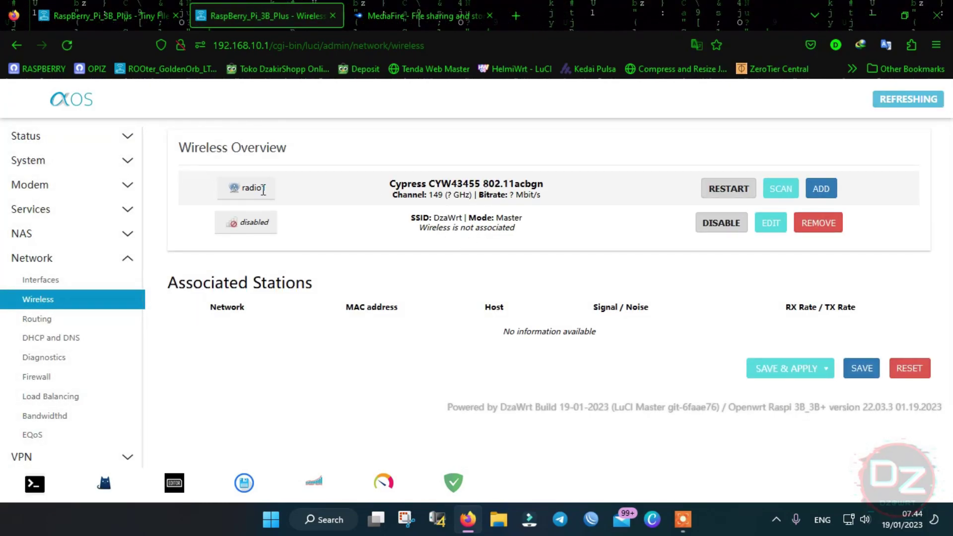
- Check the Windows Wi-Fi list for DzaWrt, then edit the DzaWrt network in LuCI
{"action": "left_click", "coordinate": [848, 519]}
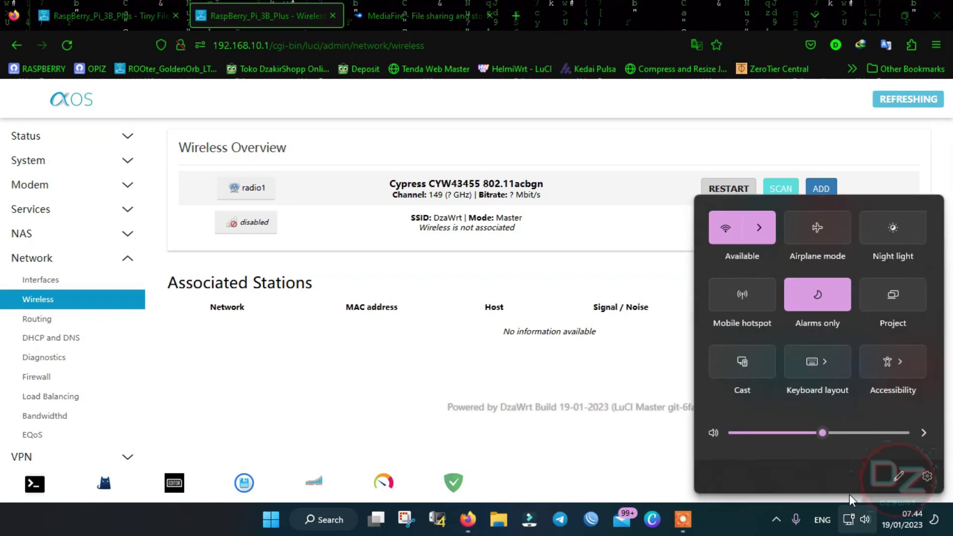
{"action": "left_click", "coordinate": [772, 229]}
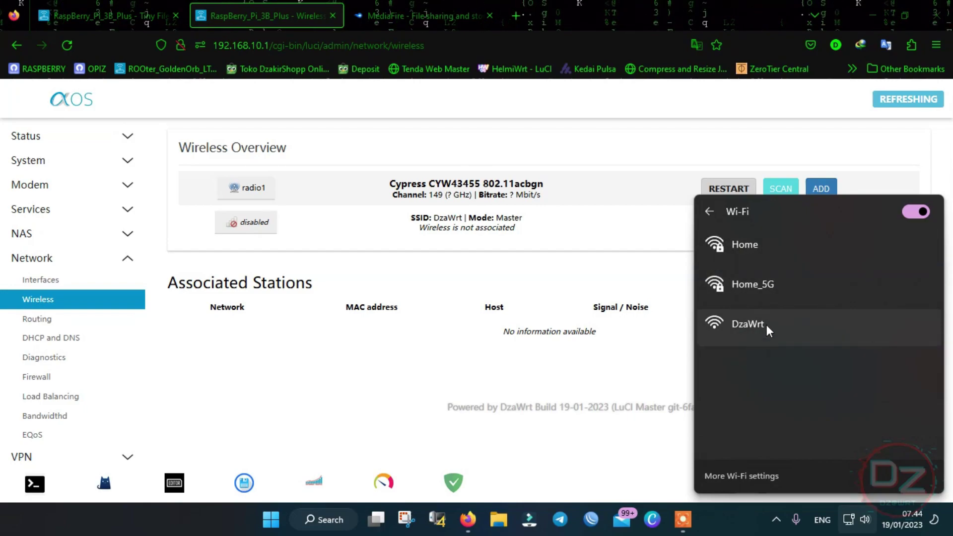
{"action": "left_click", "coordinate": [530, 271]}
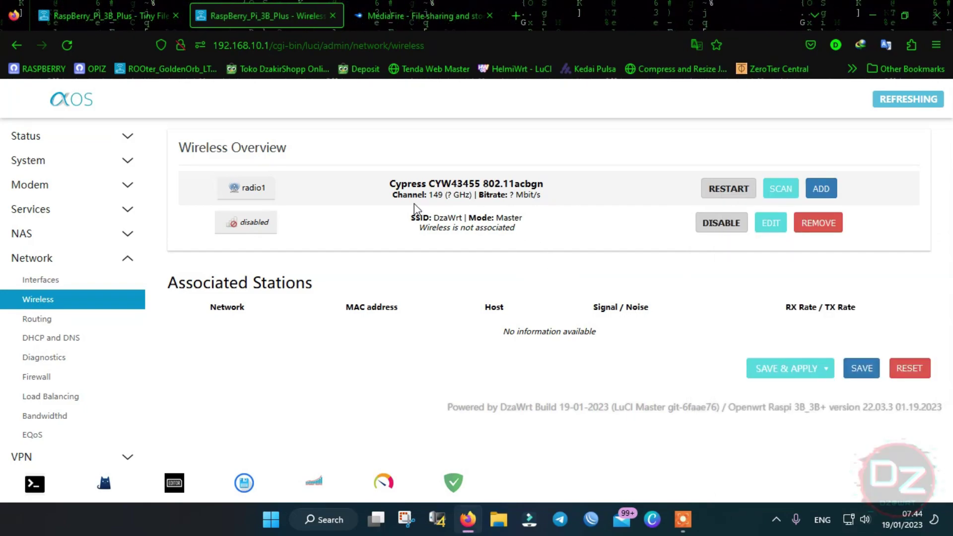
{"action": "left_click", "coordinate": [772, 224]}
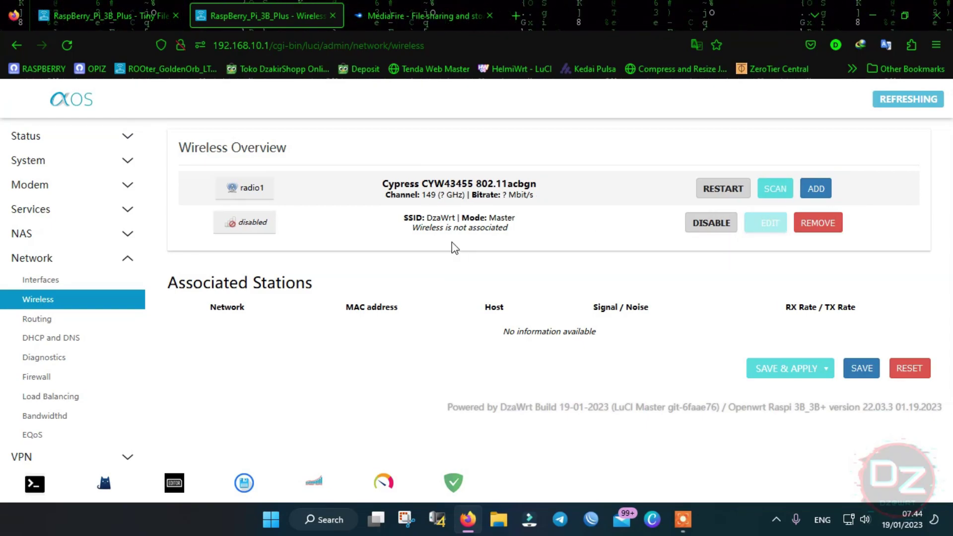
{"action": "scroll", "coordinate": [450, 241], "scroll_direction": "down", "scroll_amount": 2}
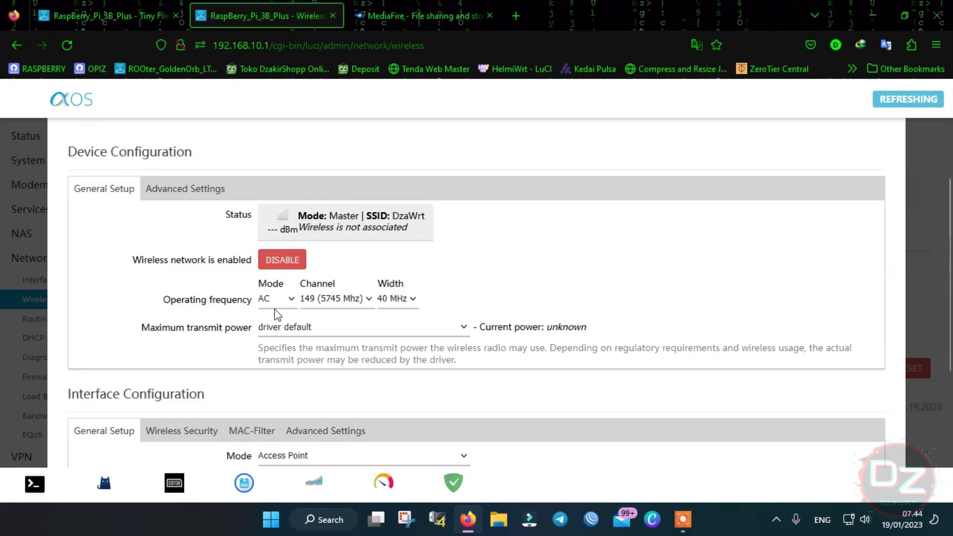
{"action": "scroll", "coordinate": [357, 310], "scroll_direction": "down", "scroll_amount": 1}
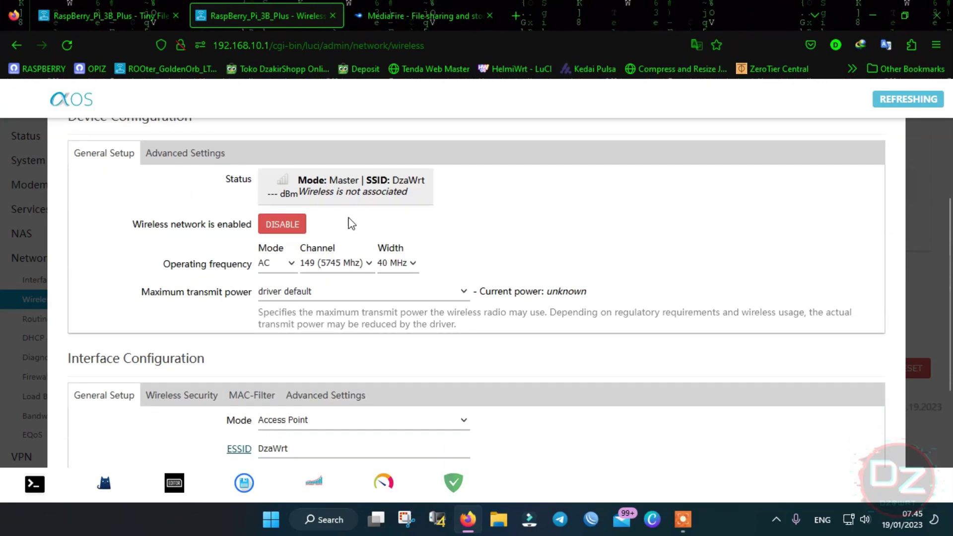
{"action": "scroll", "coordinate": [888, 287], "scroll_direction": "down", "scroll_amount": 4}
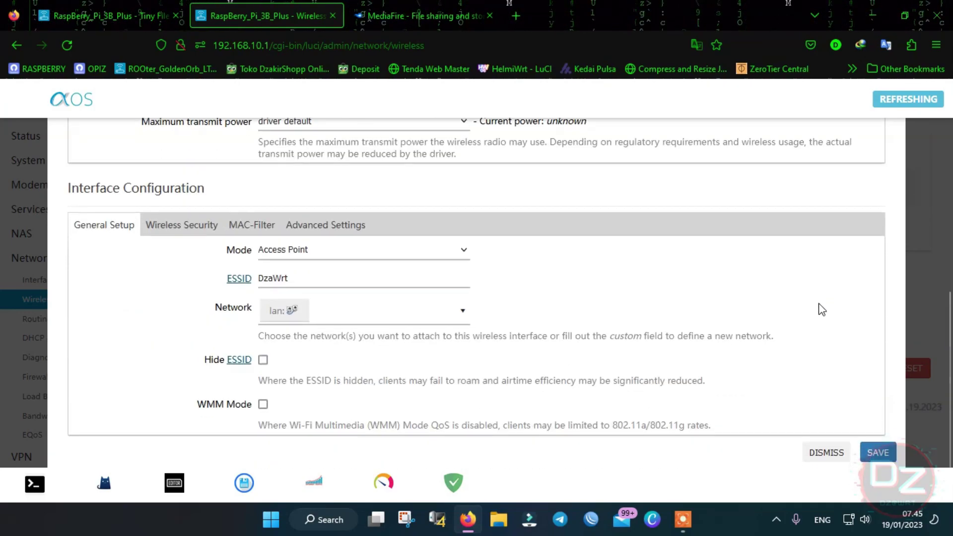
{"action": "scroll", "coordinate": [789, 327], "scroll_direction": "up", "scroll_amount": 3}
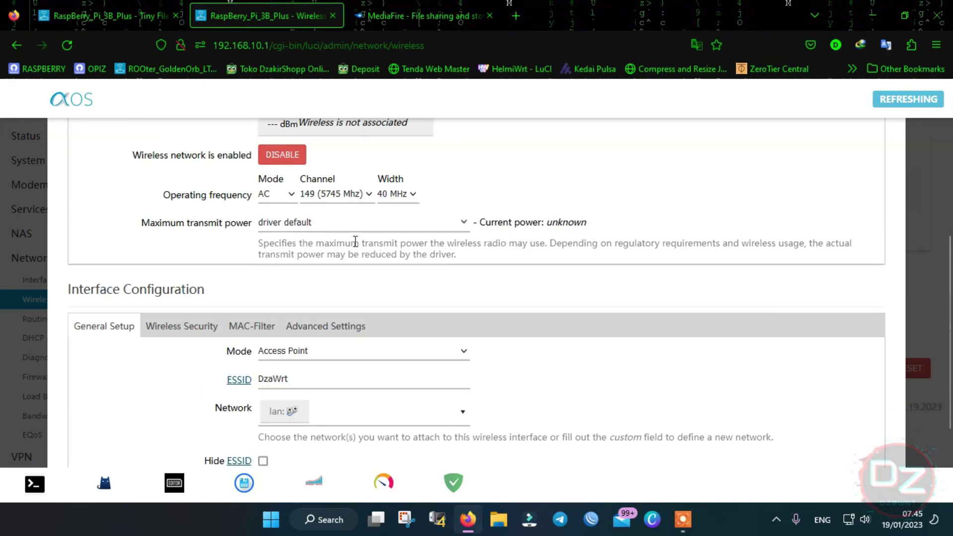
{"action": "scroll", "coordinate": [323, 242], "scroll_direction": "up", "scroll_amount": 1}
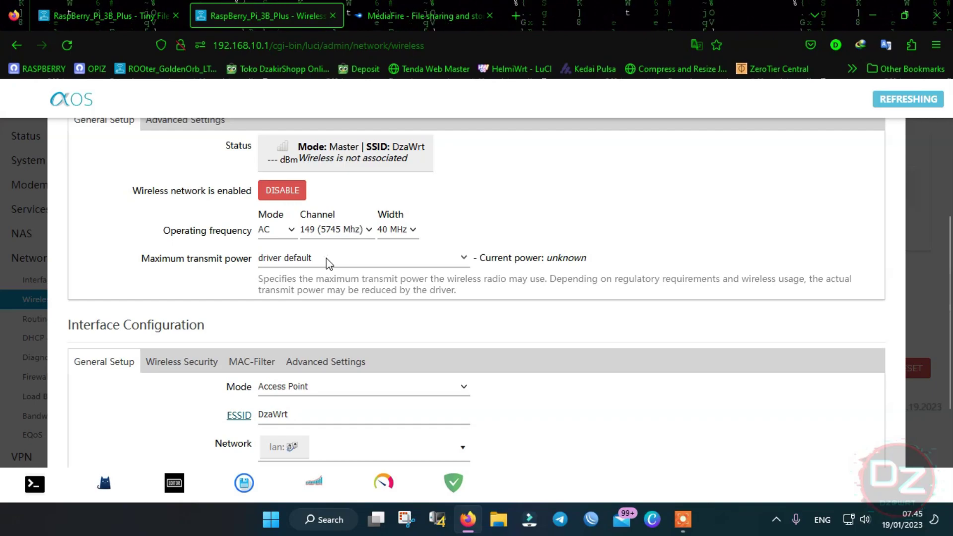
{"action": "scroll", "coordinate": [356, 244], "scroll_direction": "down", "scroll_amount": 4}
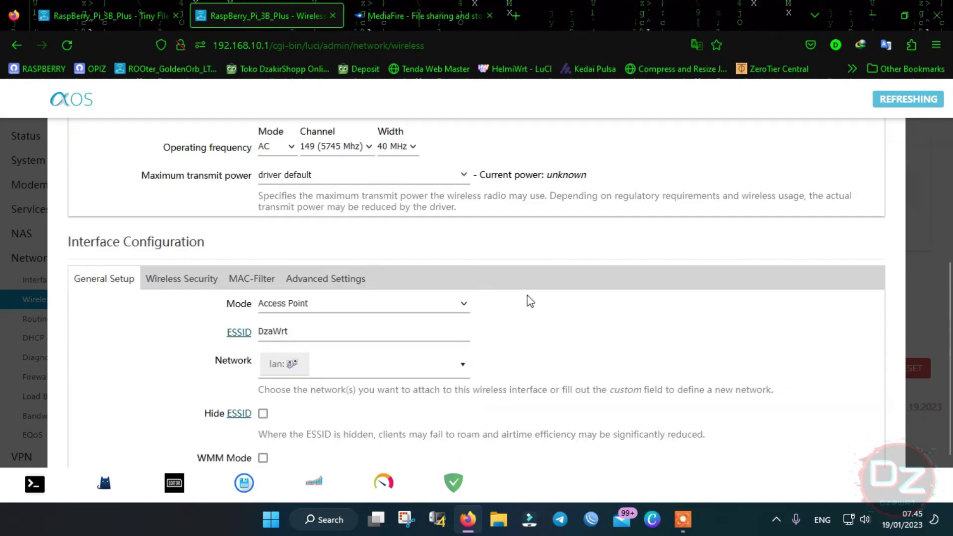
{"action": "scroll", "coordinate": [495, 293], "scroll_direction": "up", "scroll_amount": 5}
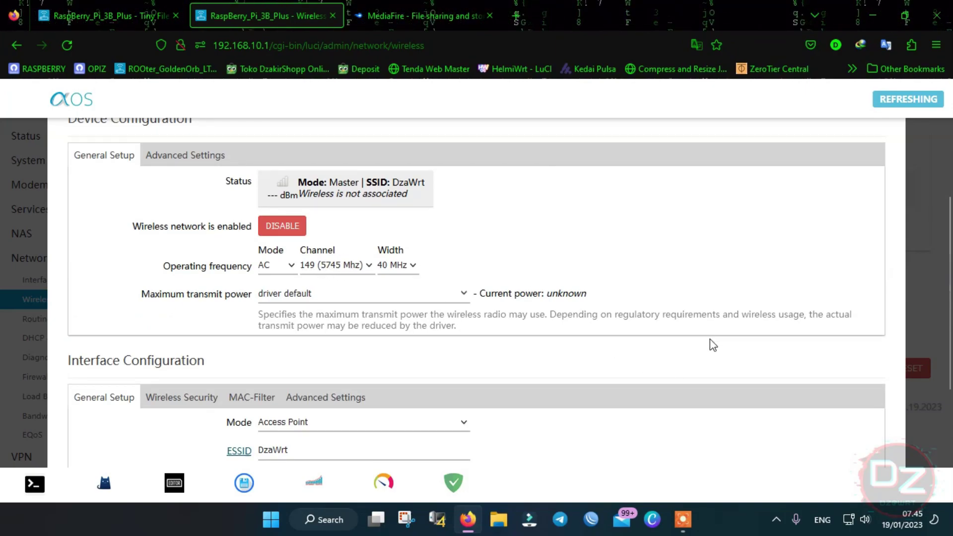
{"action": "scroll", "coordinate": [797, 377], "scroll_direction": "down", "scroll_amount": 5}
{"action": "left_click", "coordinate": [823, 436]}
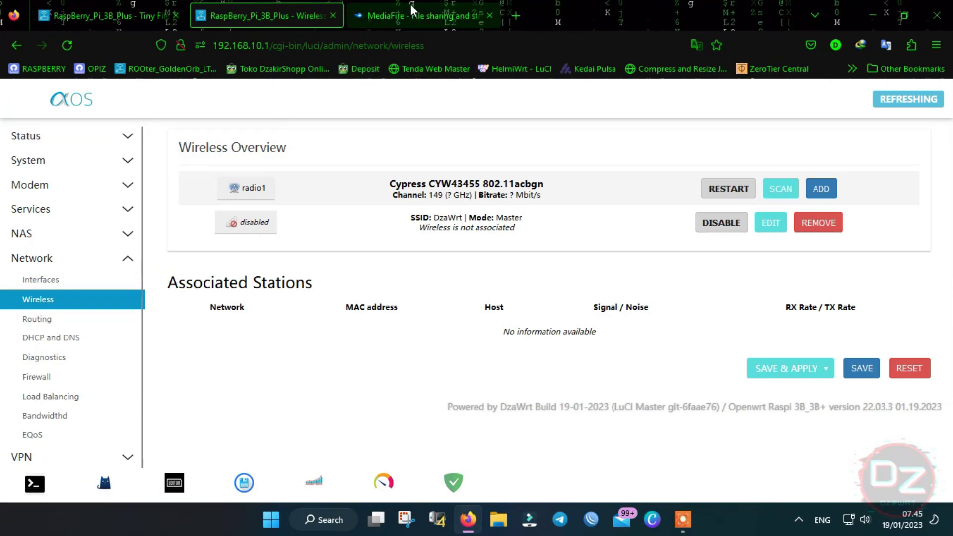
- Browse the MediaFire firmware folder, then open Status > Overview in the file-manager tab
{"action": "left_click", "coordinate": [411, 7]}
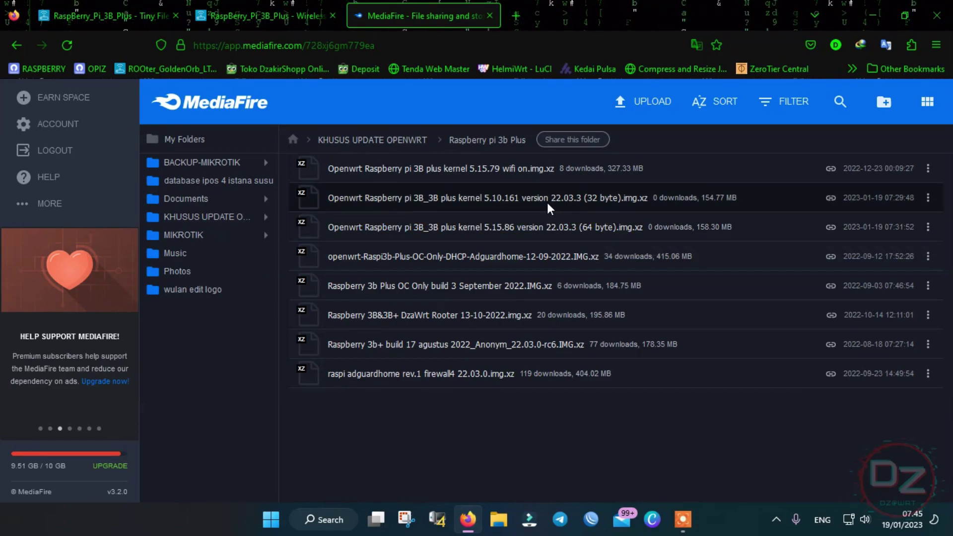
{"action": "left_click", "coordinate": [285, 7]}
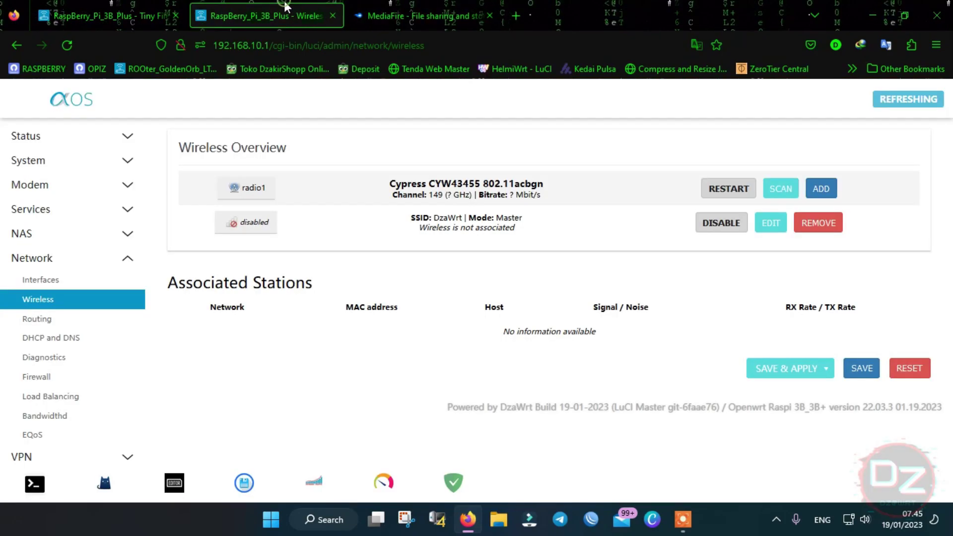
{"action": "left_click", "coordinate": [97, 6]}
{"action": "left_click", "coordinate": [242, 5]}
{"action": "left_click", "coordinate": [117, 24]}
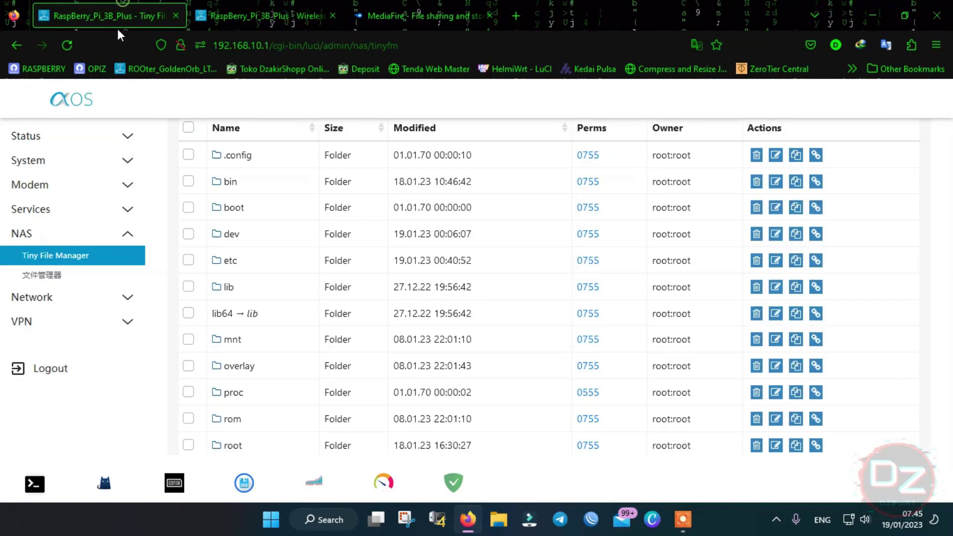
{"action": "left_click", "coordinate": [49, 139]}
{"action": "left_click", "coordinate": [49, 159]}
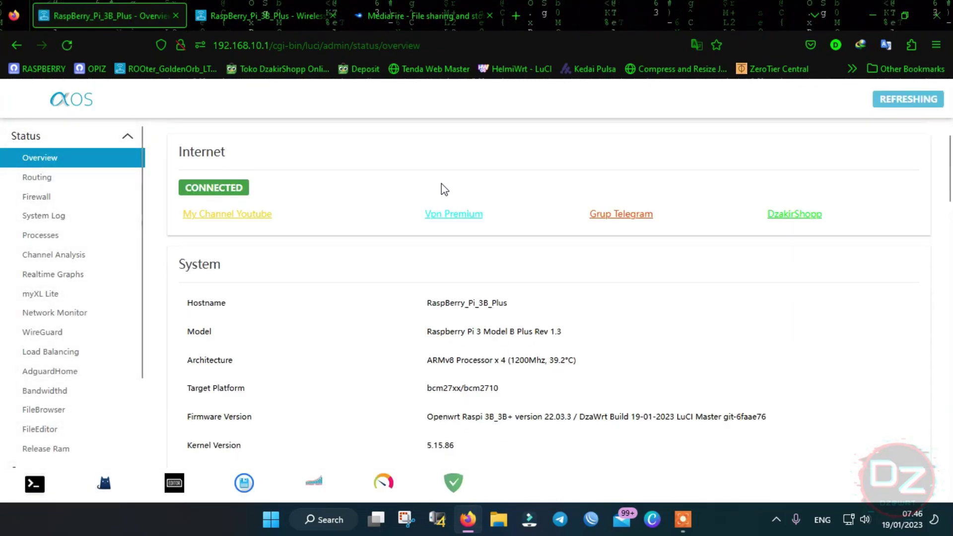
- Highlight the ARMv8 Processor architecture and compare it against the MediaFire firmware list
{"action": "scroll", "coordinate": [437, 195], "scroll_direction": "down", "scroll_amount": 2}
{"action": "left_click_drag", "start_coordinate": [430, 256], "coordinate": [498, 255]}
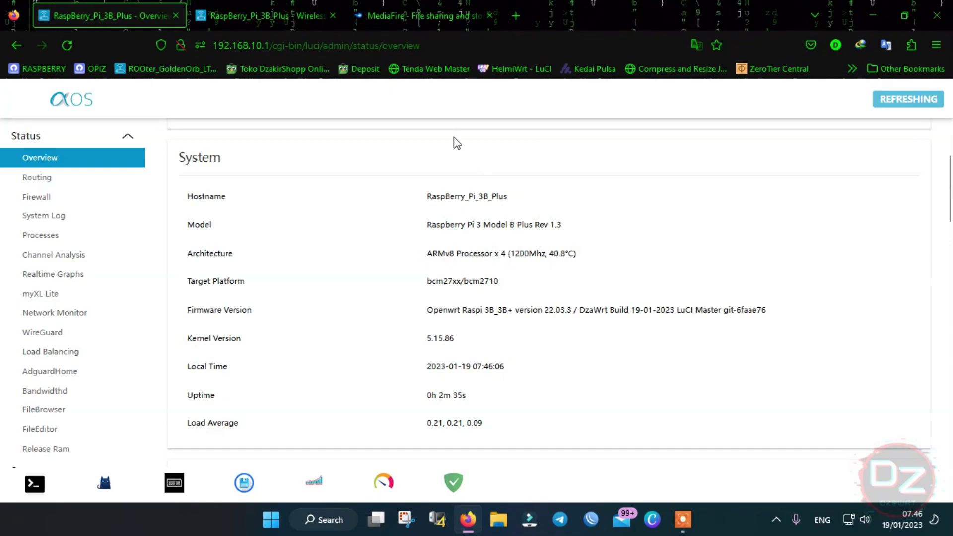
{"action": "left_click", "coordinate": [435, 14]}
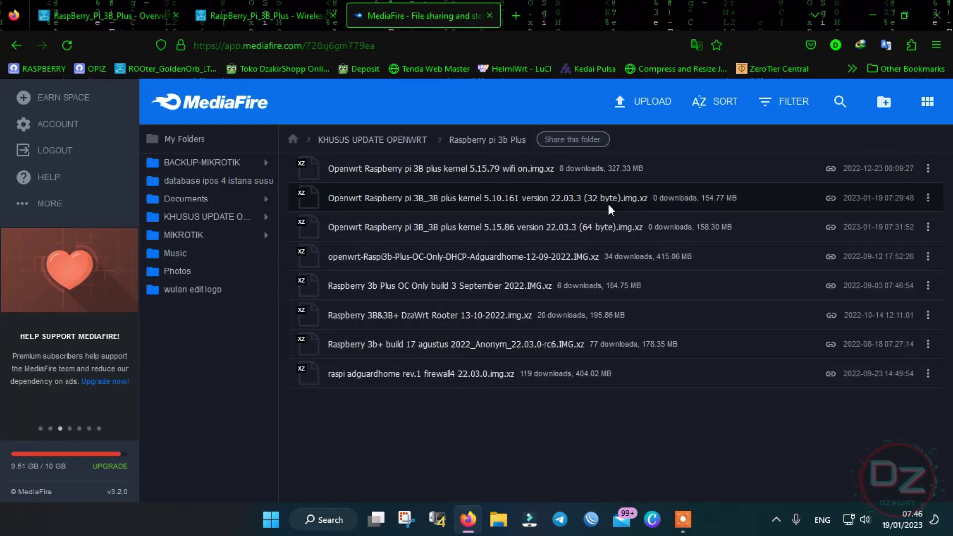
{"action": "left_click", "coordinate": [161, 14]}
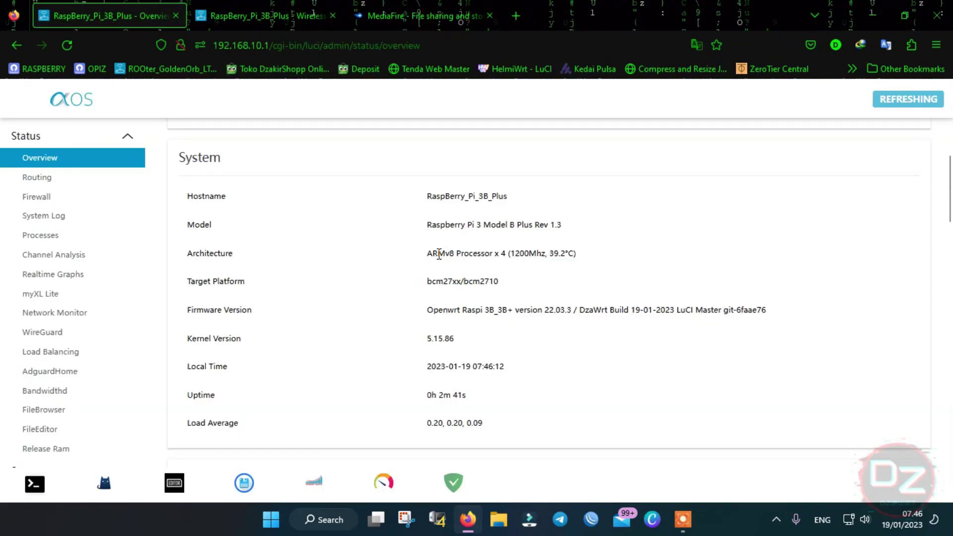
- Re-mark the ARMv8 value, review the overview, and show the Raspberry pi 3b Plus firmware folder
{"action": "left_click_drag", "start_coordinate": [454, 255], "coordinate": [429, 255]}
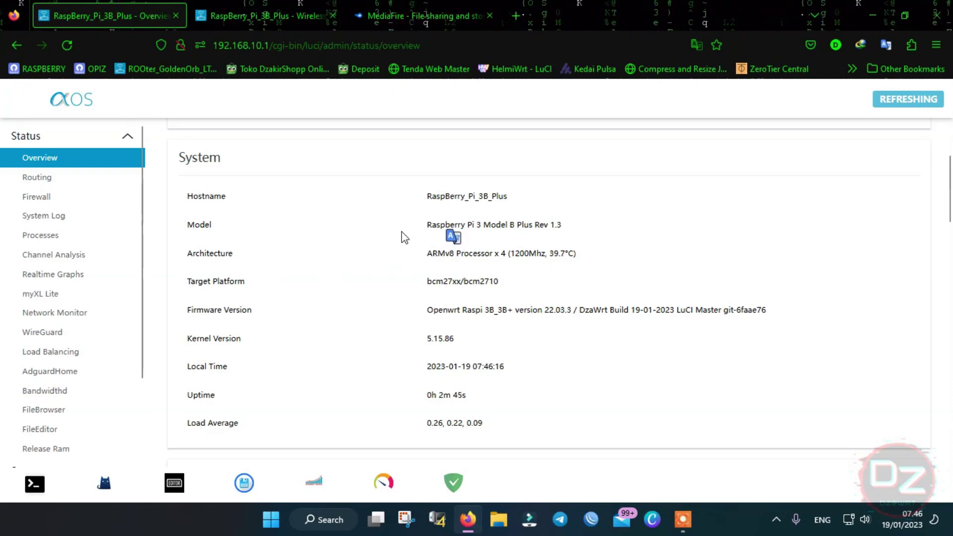
{"action": "scroll", "coordinate": [403, 231], "scroll_direction": "down", "scroll_amount": 1}
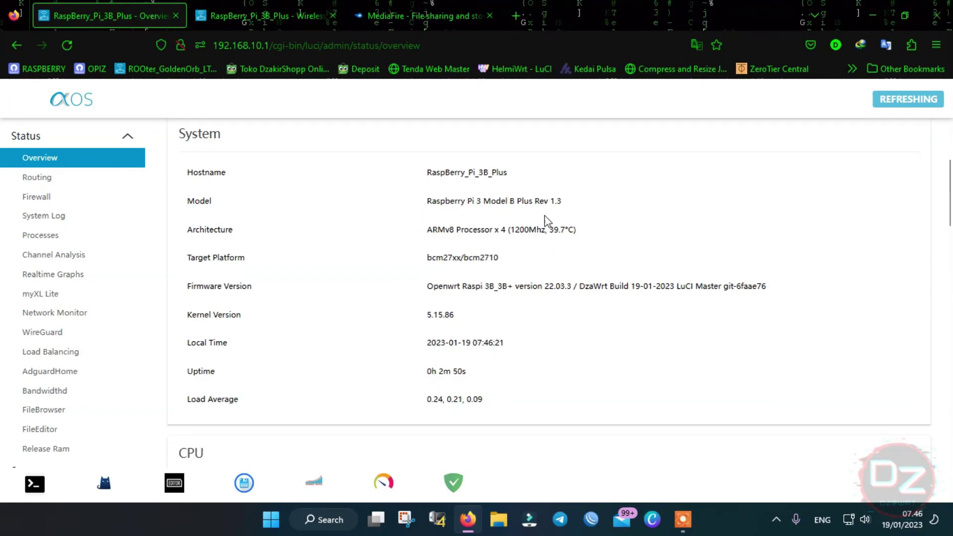
{"action": "scroll", "coordinate": [481, 188], "scroll_direction": "up", "scroll_amount": 1}
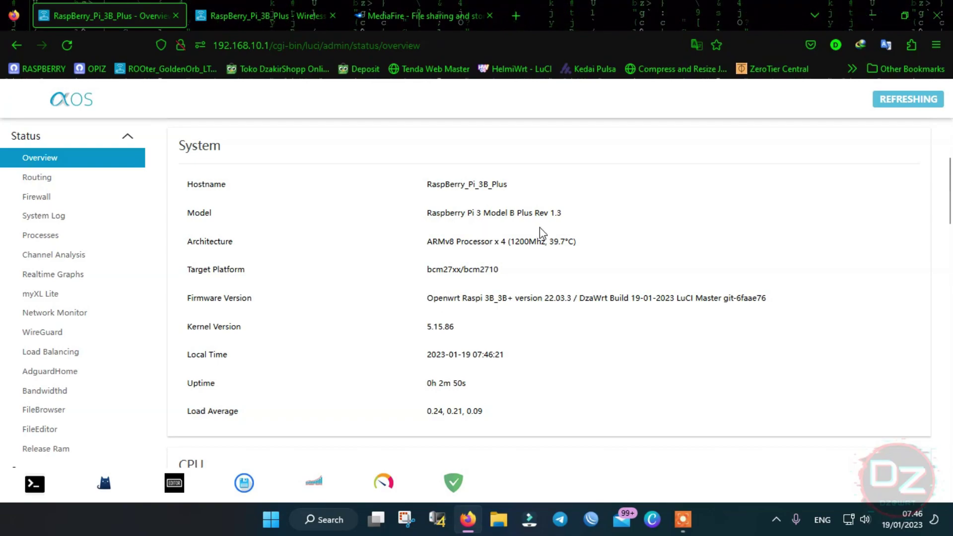
{"action": "scroll", "coordinate": [526, 227], "scroll_direction": "up", "scroll_amount": 1}
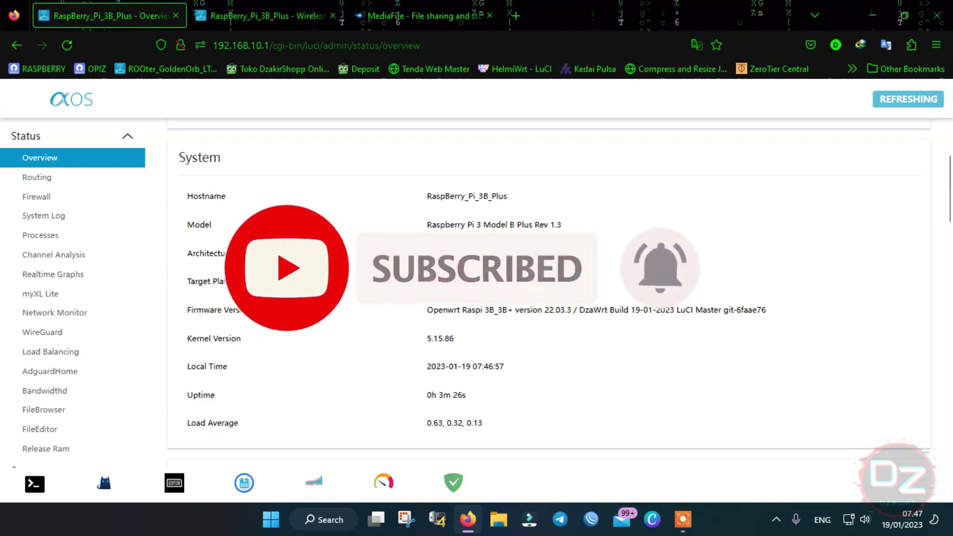
{"action": "scroll", "coordinate": [510, 285], "scroll_direction": "down", "scroll_amount": 1}
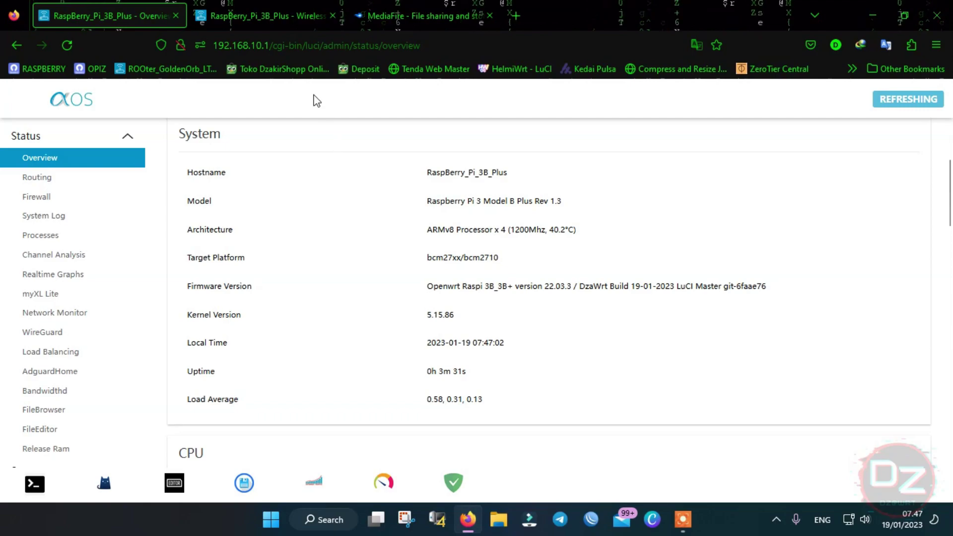
{"action": "left_click", "coordinate": [280, 11]}
{"action": "left_click", "coordinate": [400, 2]}
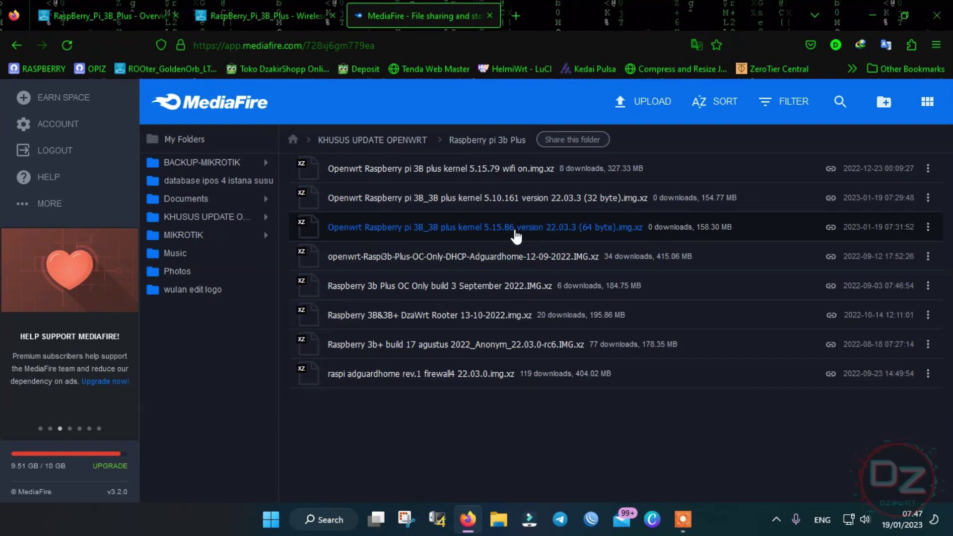
- Return to the LuCI status overview and expand the Modem menu section
{"action": "left_click", "coordinate": [110, 16]}
{"action": "scroll", "coordinate": [289, 281], "scroll_direction": "down", "scroll_amount": 1}
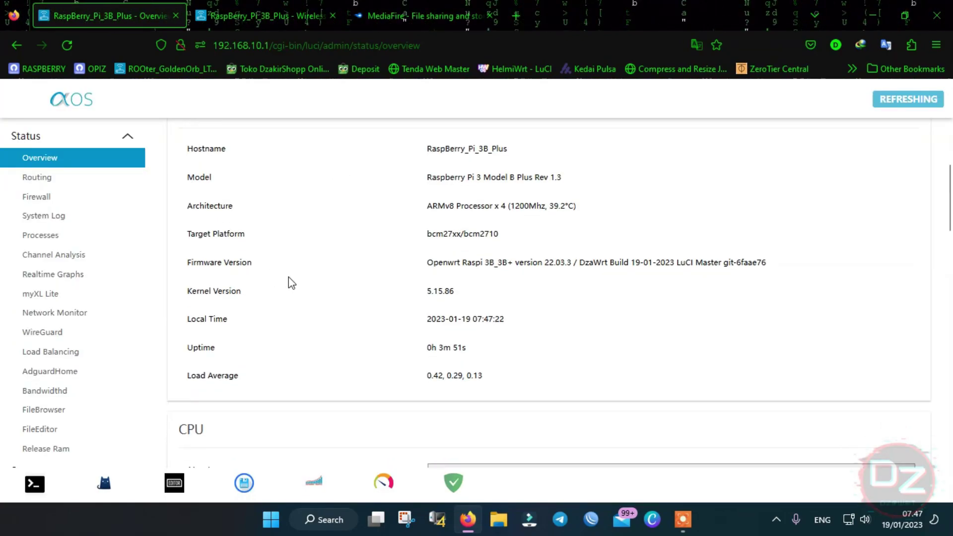
{"action": "scroll", "coordinate": [111, 270], "scroll_direction": "down", "scroll_amount": 4}
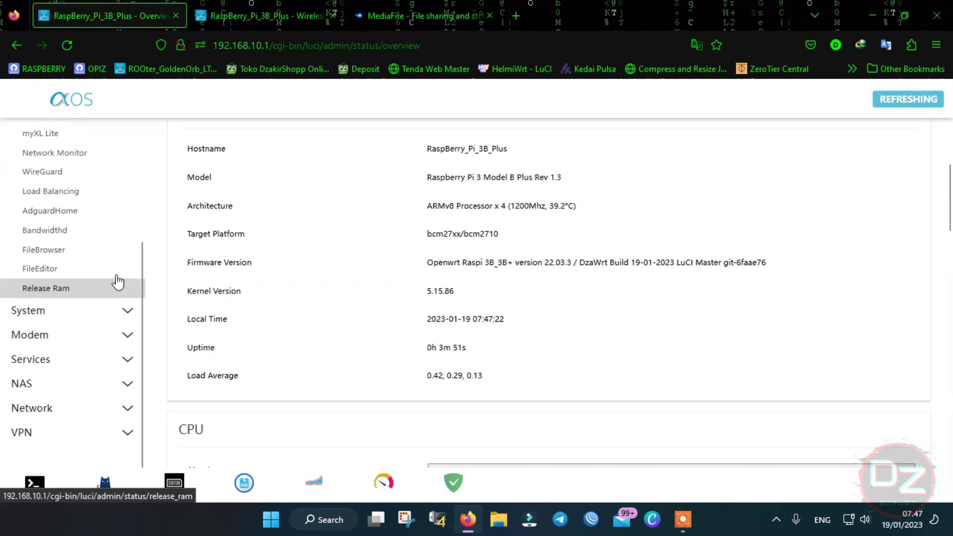
{"action": "scroll", "coordinate": [110, 293], "scroll_direction": "down", "scroll_amount": 1}
{"action": "left_click", "coordinate": [97, 335]}
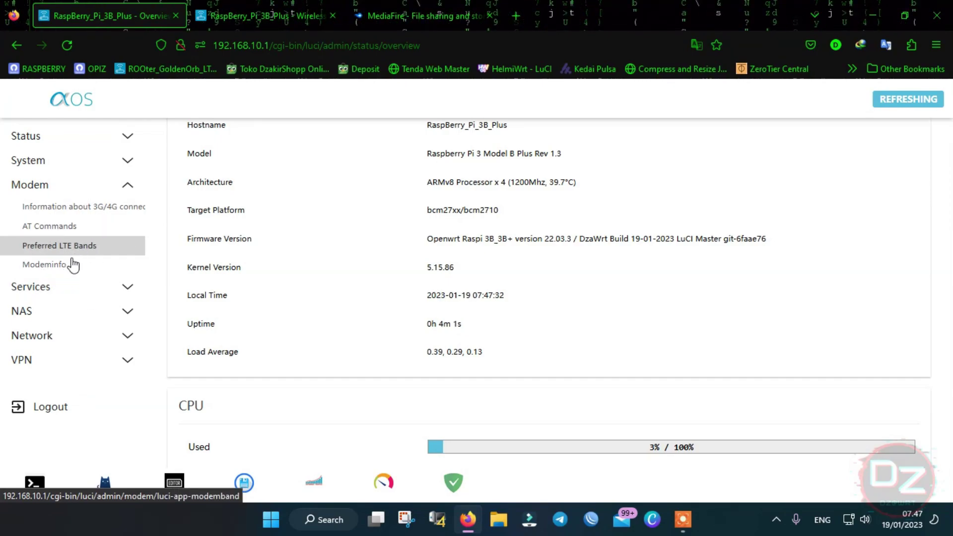
- View Modem's 3G/4G connection information page, then move to the AT Commands page
{"action": "left_click", "coordinate": [89, 211]}
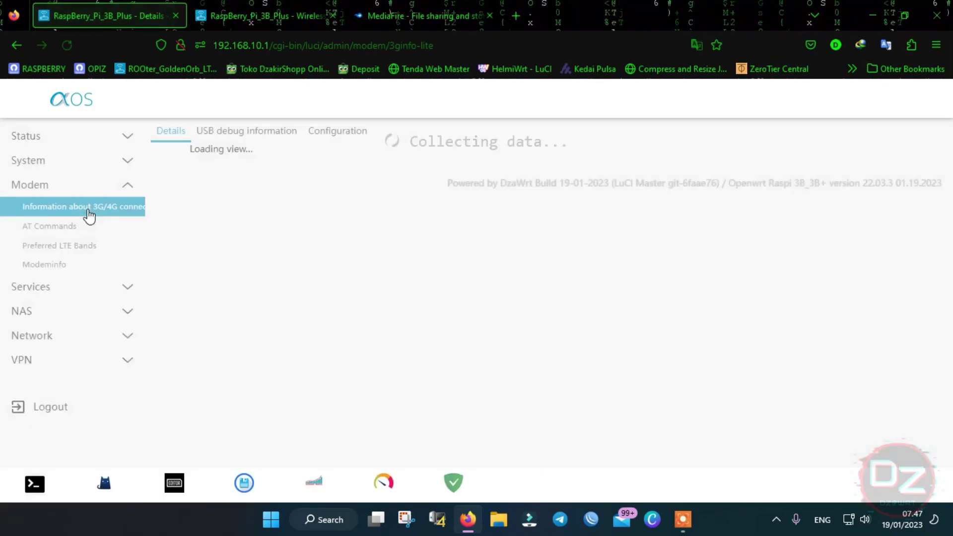
{"action": "scroll", "coordinate": [190, 208], "scroll_direction": "down", "scroll_amount": 1}
{"action": "scroll", "coordinate": [183, 206], "scroll_direction": "up", "scroll_amount": 1}
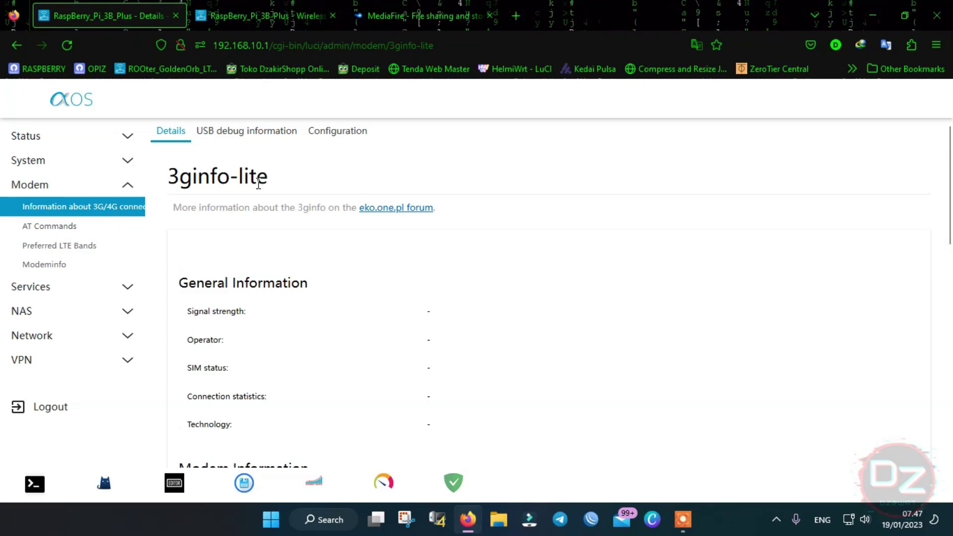
{"action": "left_click", "coordinate": [72, 226]}
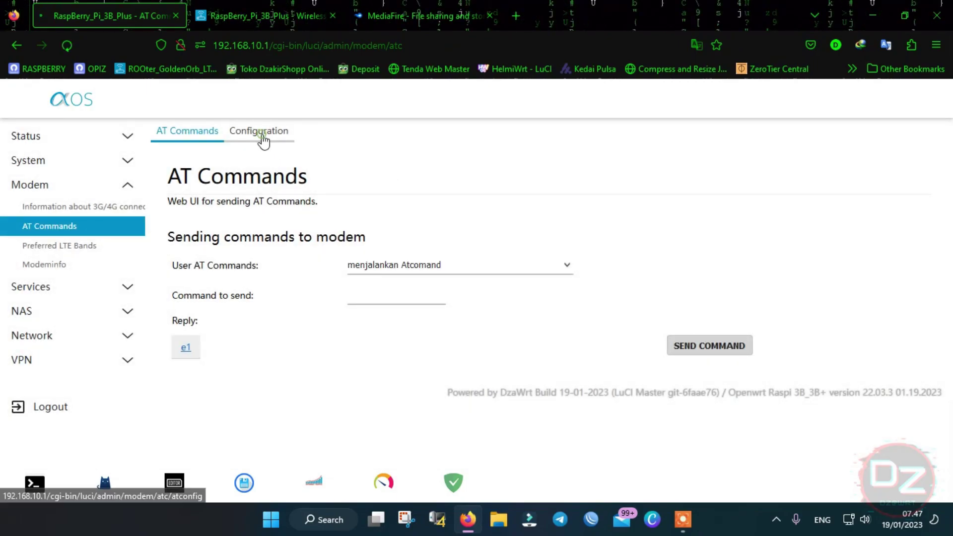
- Review the AT Commands Configuration settings
{"action": "left_click", "coordinate": [262, 134]}
{"action": "scroll", "coordinate": [513, 329], "scroll_direction": "down", "scroll_amount": 3}
{"action": "scroll", "coordinate": [513, 329], "scroll_direction": "down", "scroll_amount": 5}
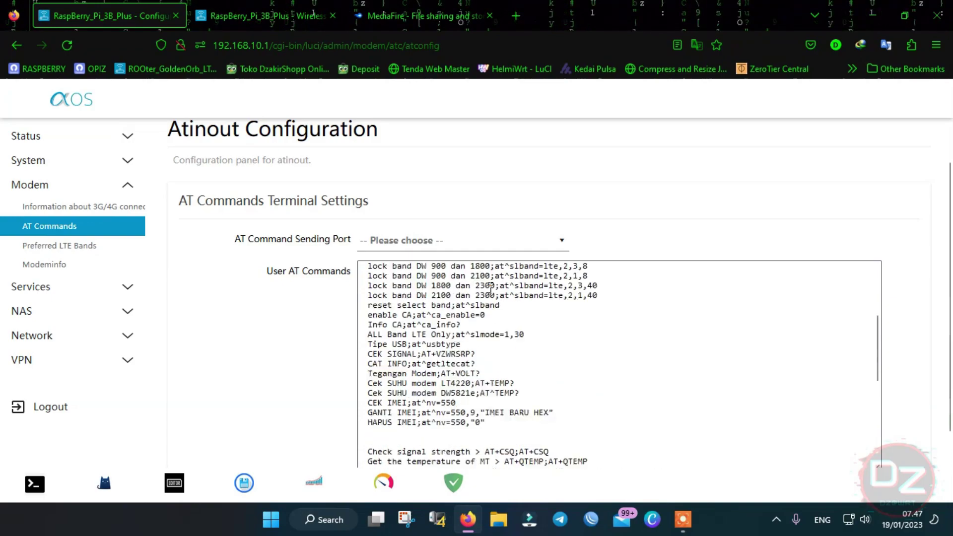
{"action": "scroll", "coordinate": [516, 322], "scroll_direction": "up", "scroll_amount": 1}
{"action": "scroll", "coordinate": [323, 203], "scroll_direction": "up", "scroll_amount": 1}
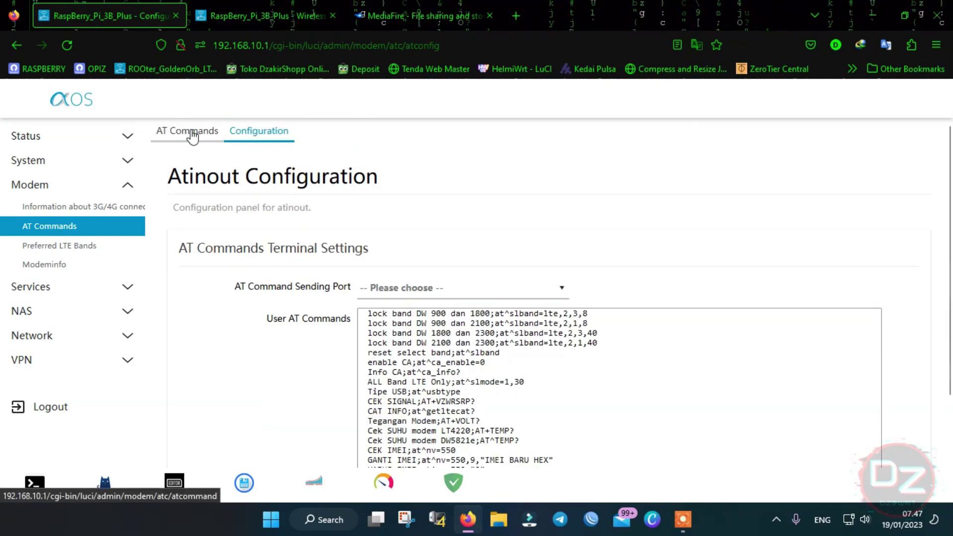
{"action": "scroll", "coordinate": [476, 382], "scroll_direction": "up", "scroll_amount": 1}
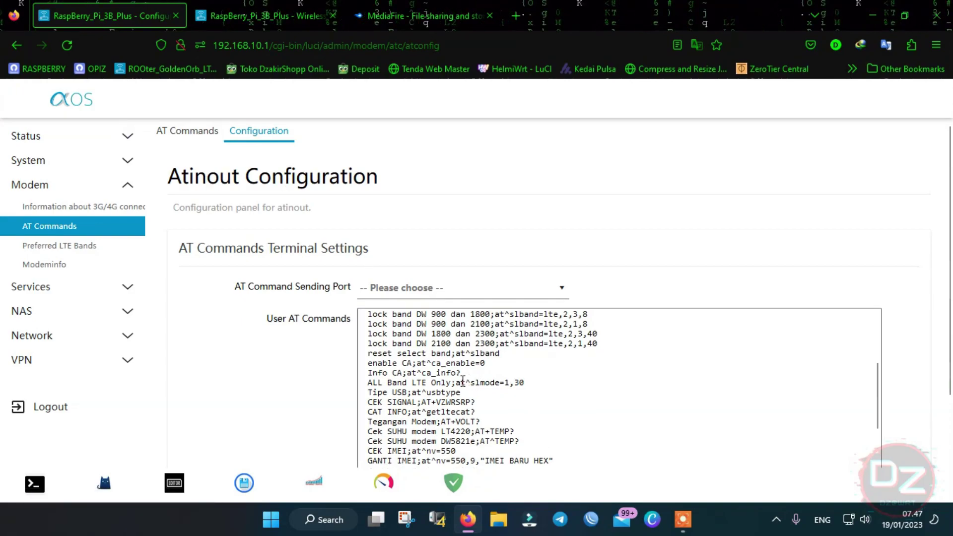
{"action": "scroll", "coordinate": [468, 384], "scroll_direction": "up", "scroll_amount": 1}
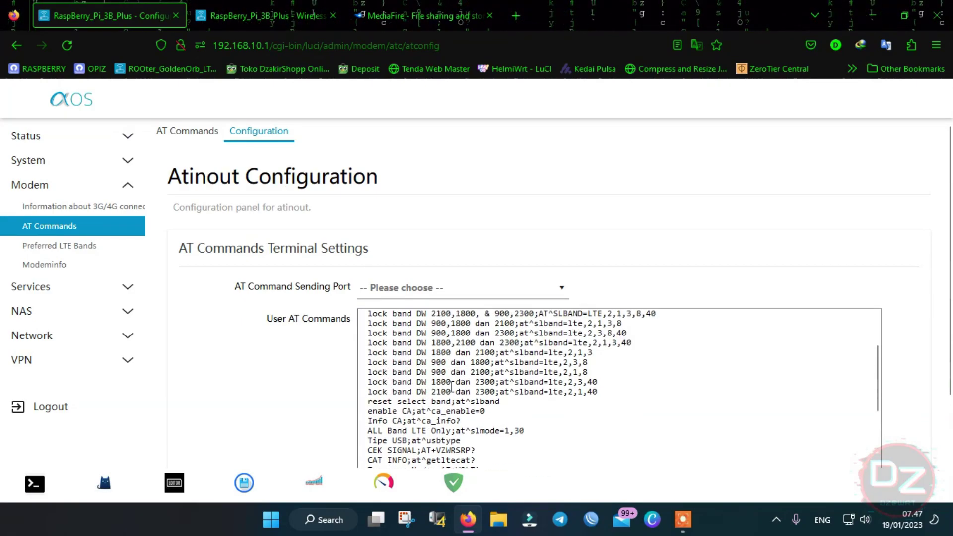
- Show the Preferred LTE Bands modemband Configuration, with interface wan and no modem port
{"action": "left_click", "coordinate": [78, 248]}
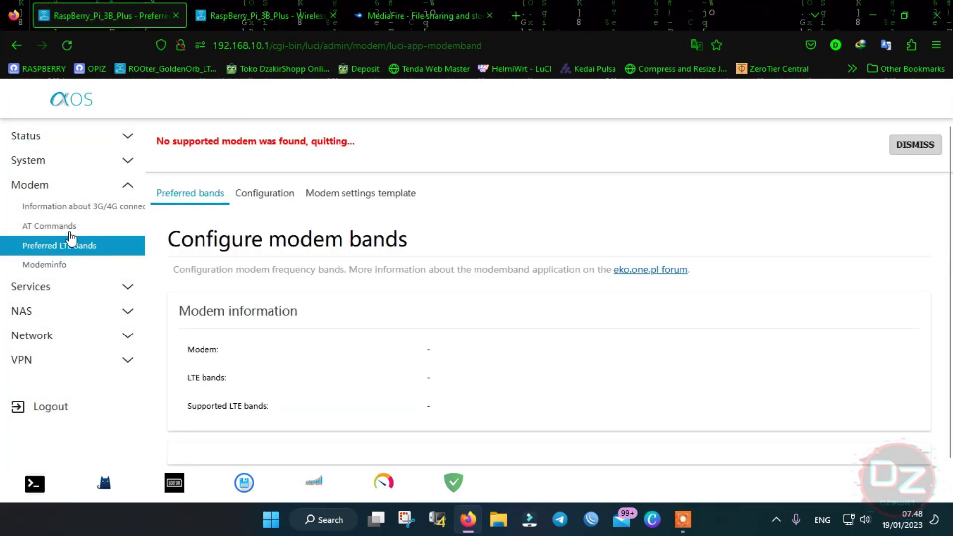
{"action": "left_click", "coordinate": [268, 194]}
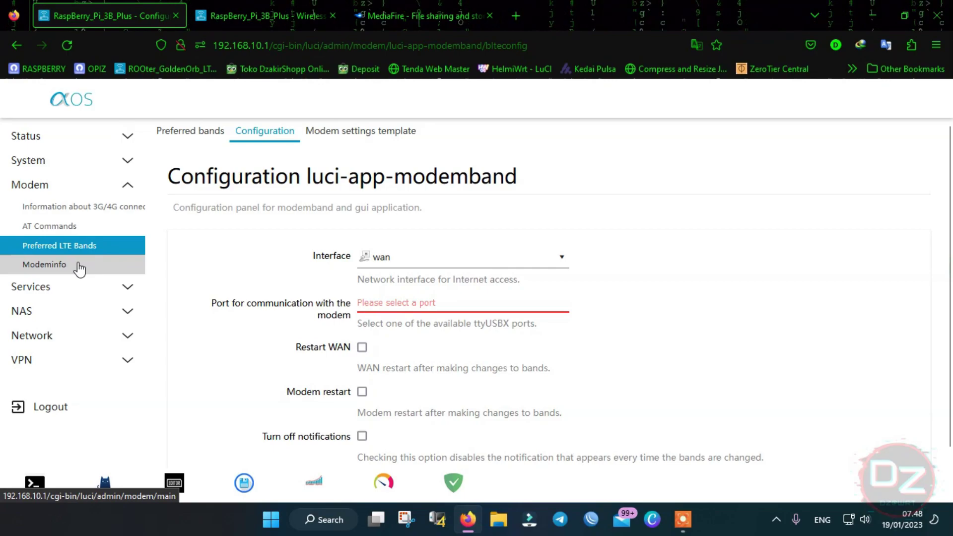
{"action": "left_click", "coordinate": [78, 268]}
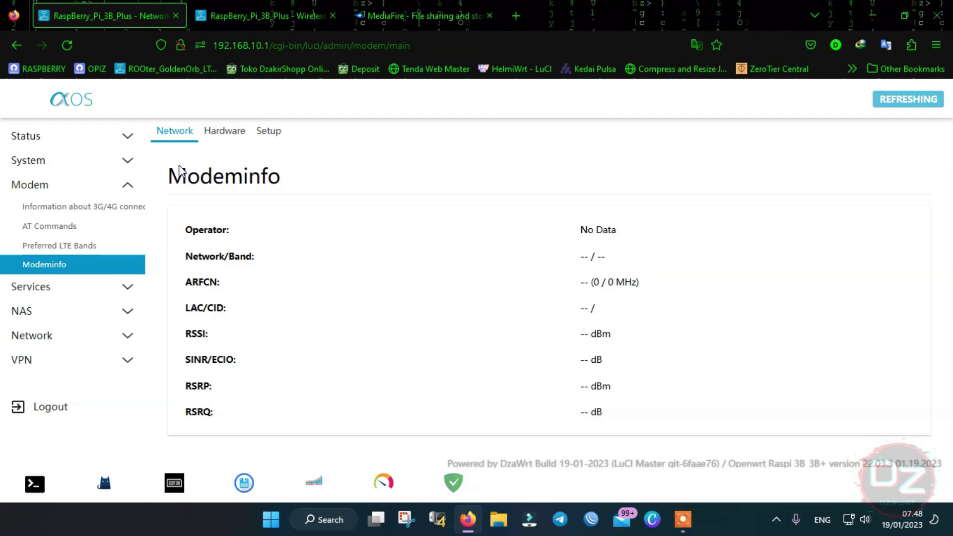
- View the 3G/4G connection details, whose modem type and firmware fields are empty
{"action": "left_click", "coordinate": [110, 212]}
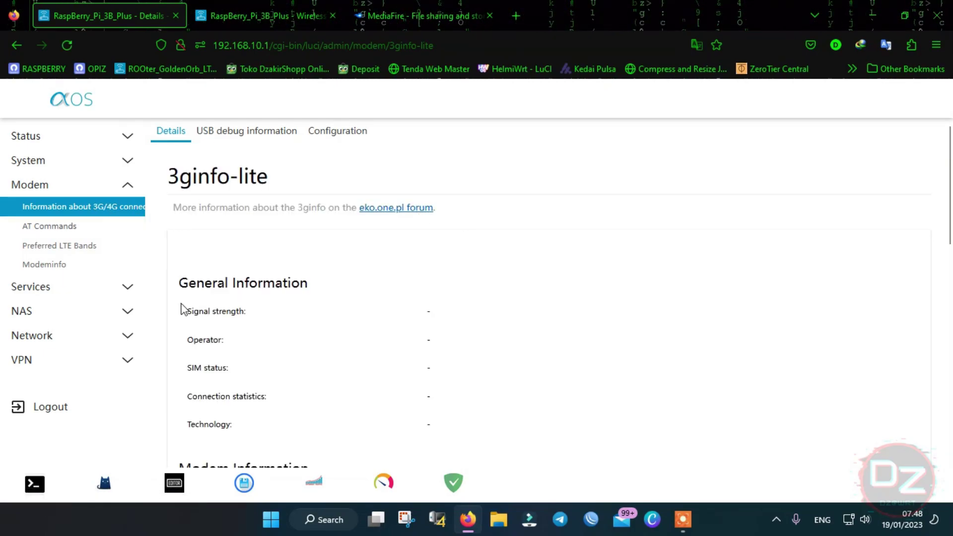
{"action": "scroll", "coordinate": [173, 298], "scroll_direction": "down", "scroll_amount": 3}
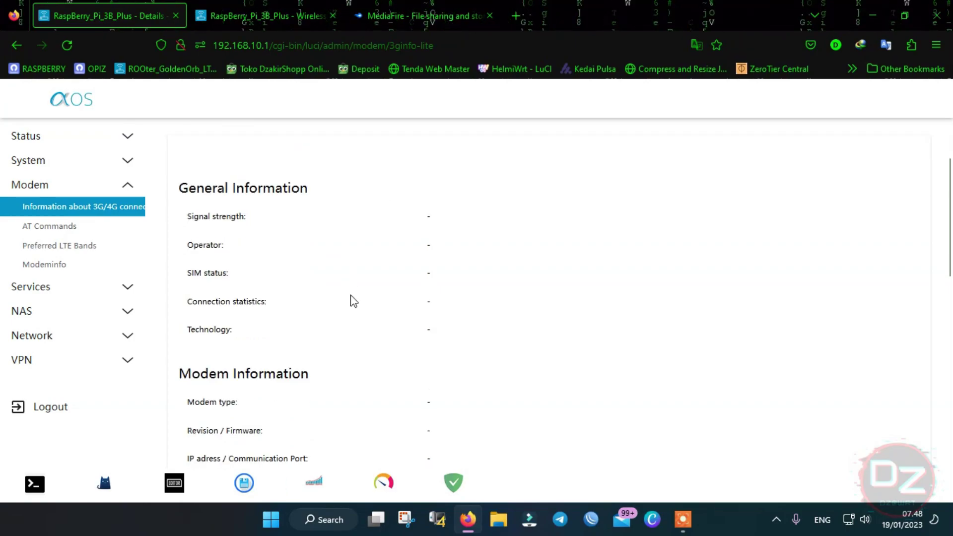
{"action": "left_click", "coordinate": [73, 290]}
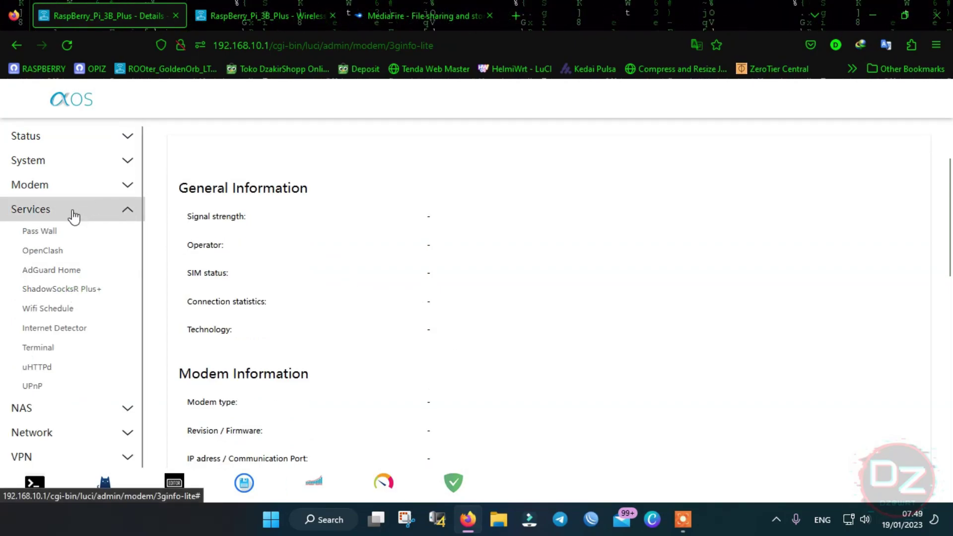
- Browse Pass Wall's Rule Manage and App Update tabs, then the OpenClash overview (v0.45.78-beta)
{"action": "left_click", "coordinate": [54, 235]}
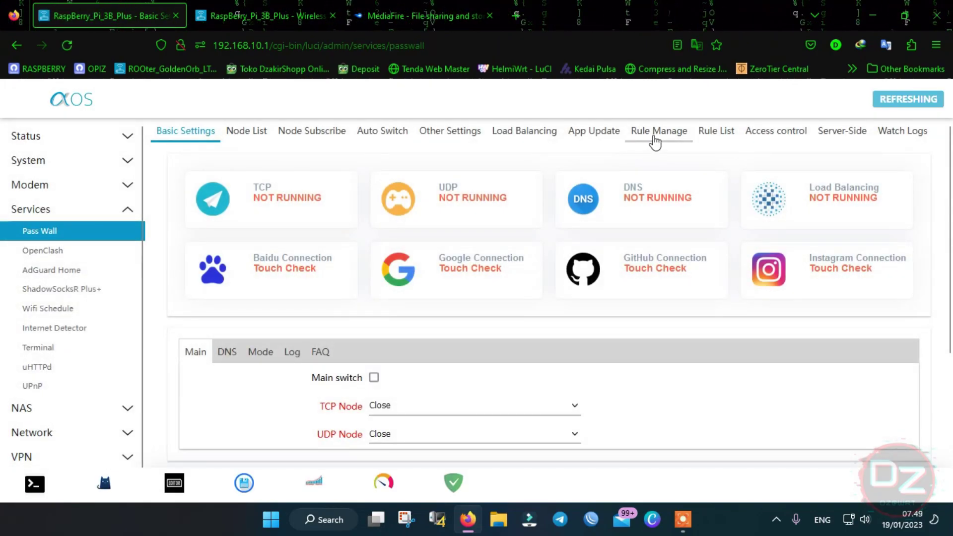
{"action": "left_click", "coordinate": [658, 134]}
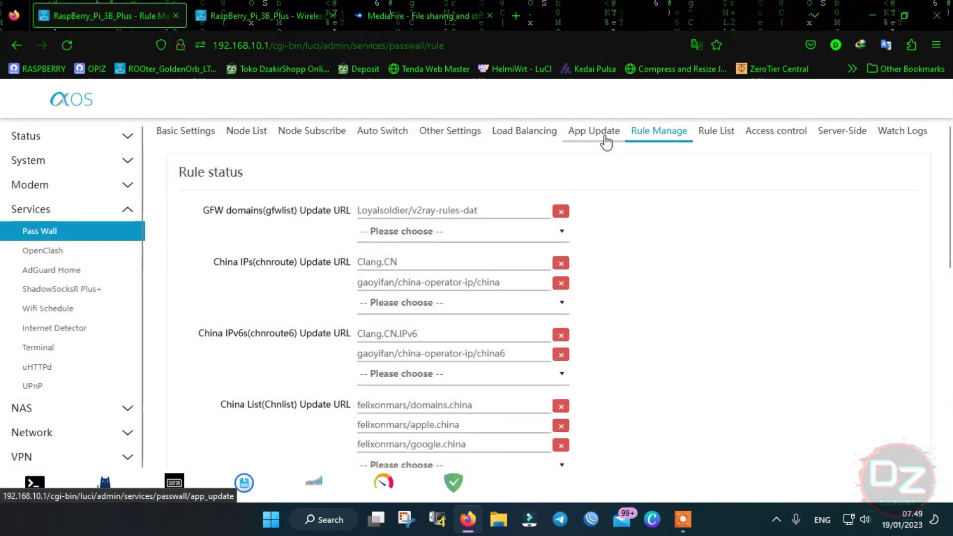
{"action": "left_click", "coordinate": [605, 141]}
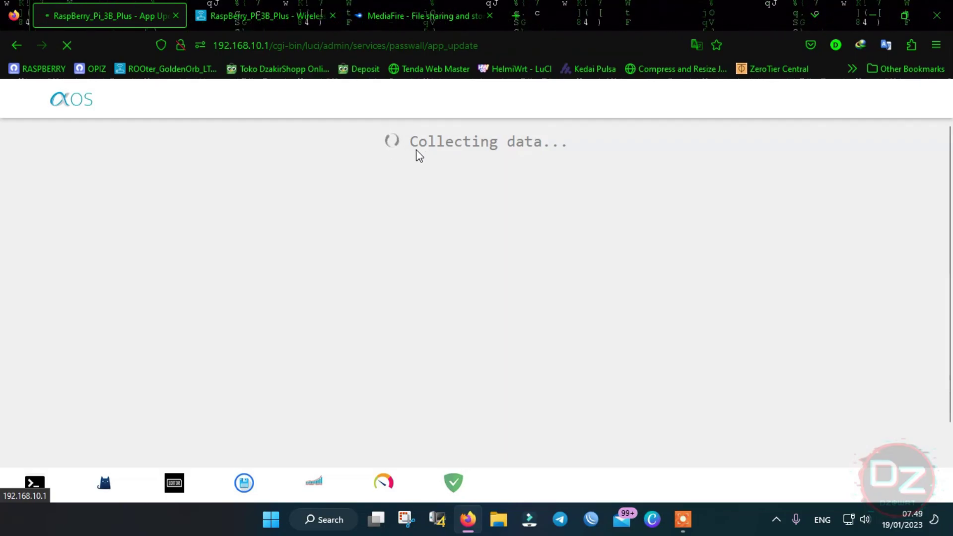
{"action": "scroll", "coordinate": [398, 237], "scroll_direction": "down", "scroll_amount": 1}
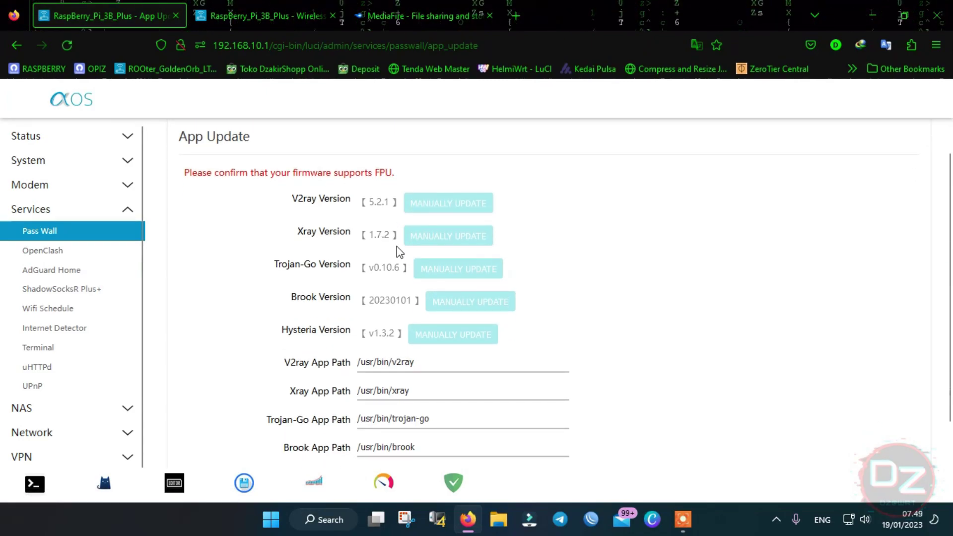
{"action": "left_click", "coordinate": [52, 259]}
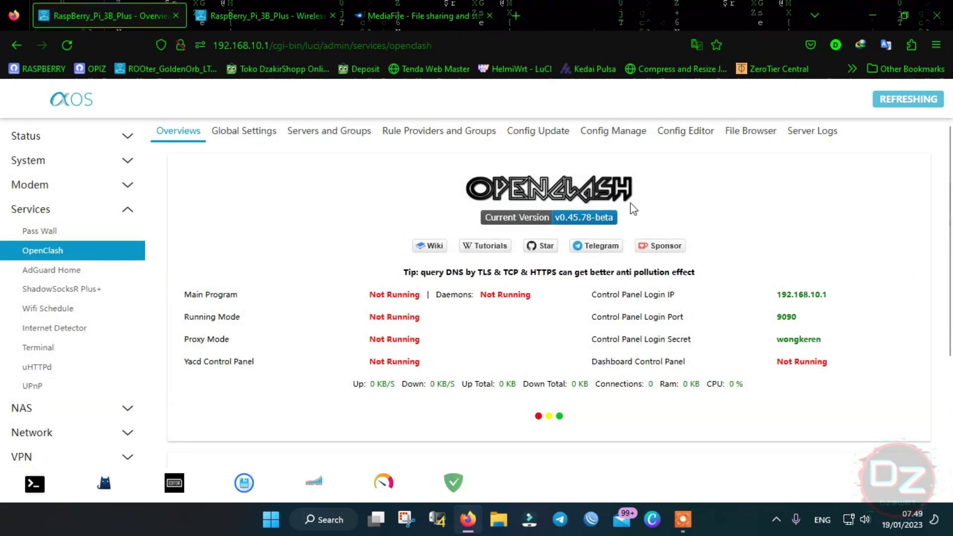
- In OpenClash's Config Editor, enter the config folder and return to /etc/openclash
{"action": "left_click", "coordinate": [676, 140]}
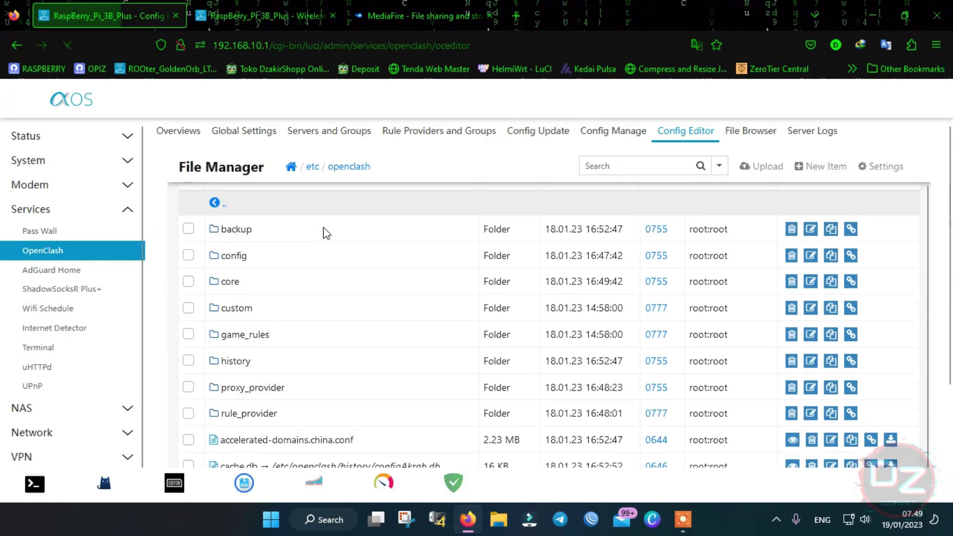
{"action": "scroll", "coordinate": [253, 259], "scroll_direction": "down", "scroll_amount": 1}
{"action": "left_click", "coordinate": [240, 221]}
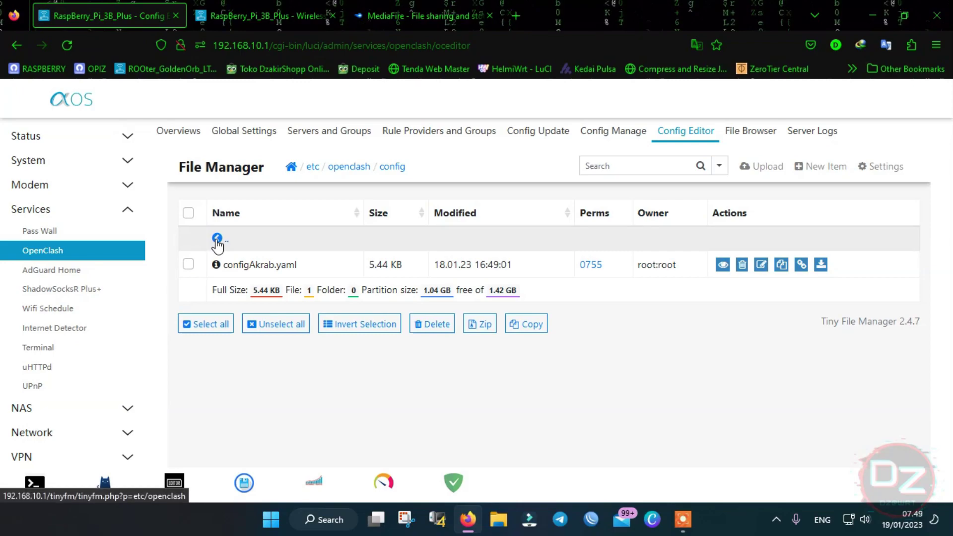
{"action": "left_click", "coordinate": [219, 240]}
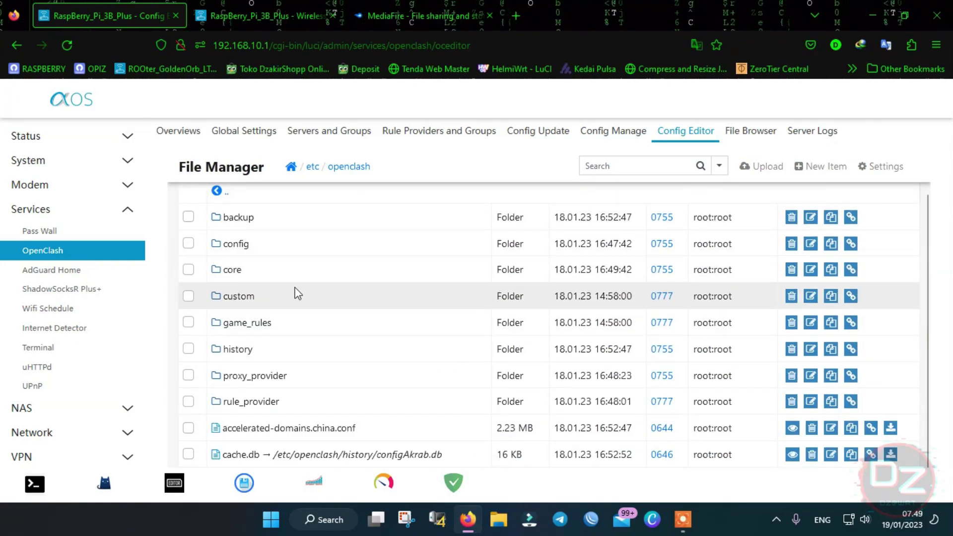
{"action": "scroll", "coordinate": [297, 293], "scroll_direction": "down", "scroll_amount": 2}
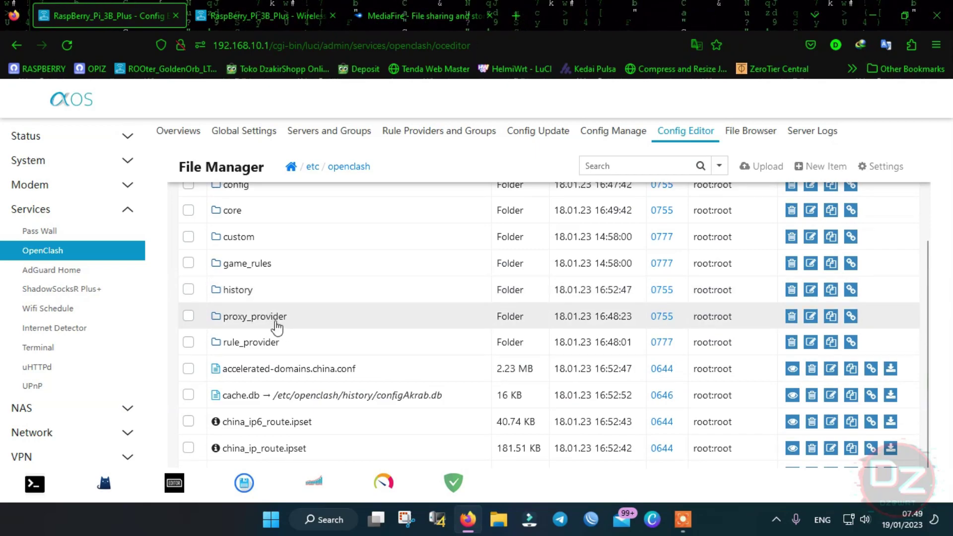
- Inspect VPN1.yaml in proxy_provider with the full code editor, then return to the list
{"action": "left_click", "coordinate": [276, 322]}
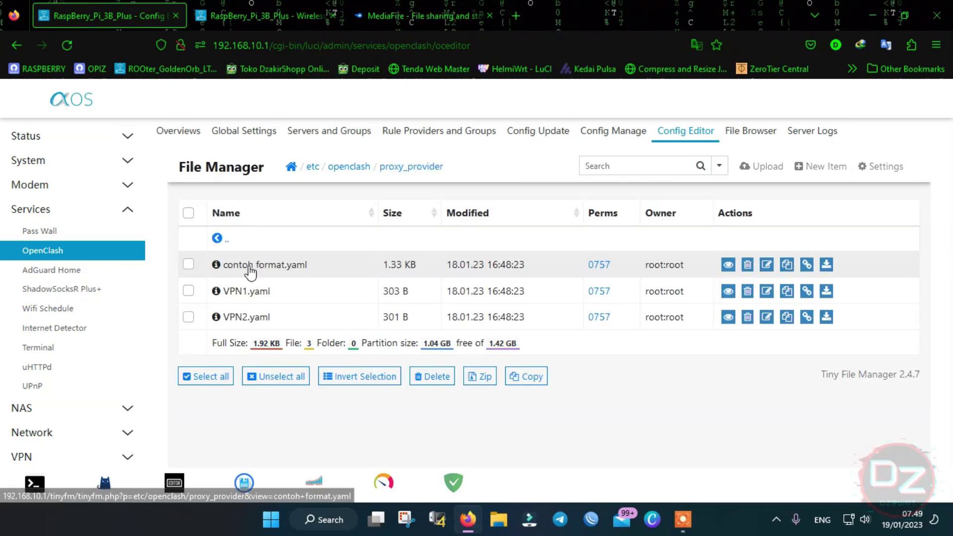
{"action": "left_click", "coordinate": [245, 293]}
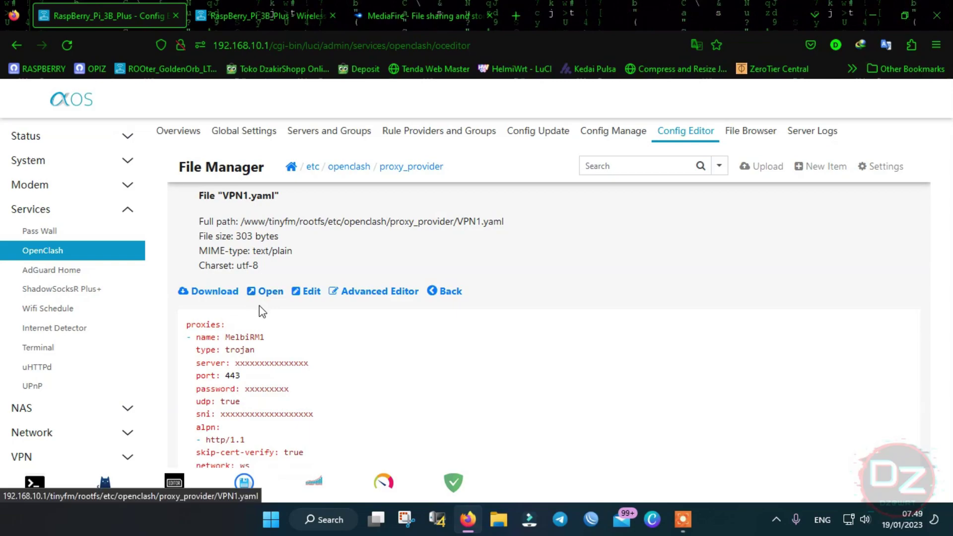
{"action": "scroll", "coordinate": [202, 294], "scroll_direction": "down", "scroll_amount": 2}
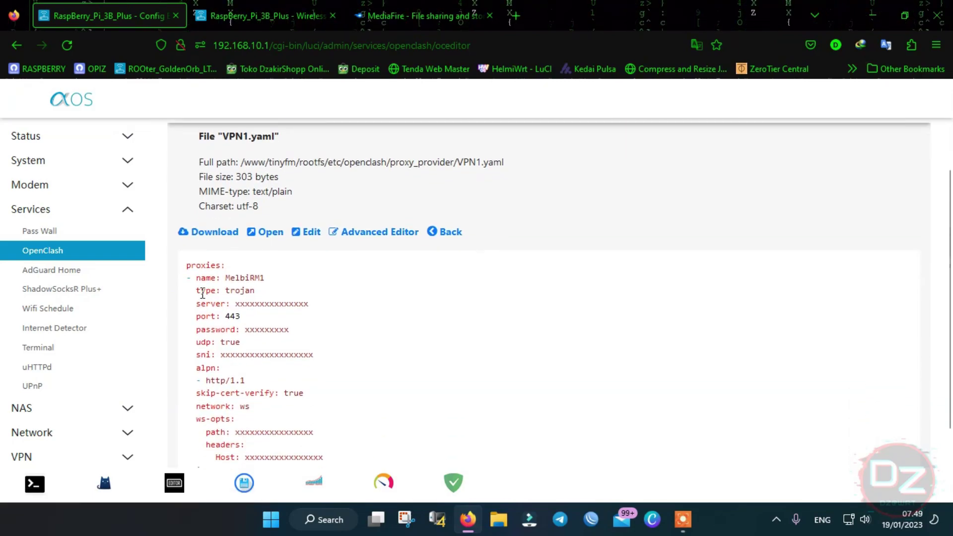
{"action": "left_click", "coordinate": [361, 233]}
{"action": "left_click_drag", "start_coordinate": [292, 174], "coordinate": [350, 325]}
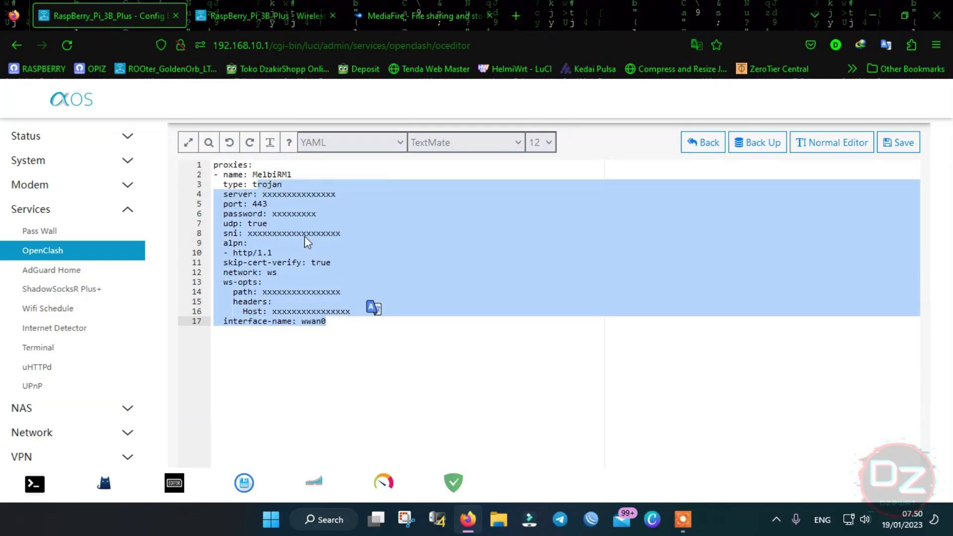
{"action": "left_click", "coordinate": [287, 214]}
{"action": "scroll", "coordinate": [370, 220], "scroll_direction": "up", "scroll_amount": 1}
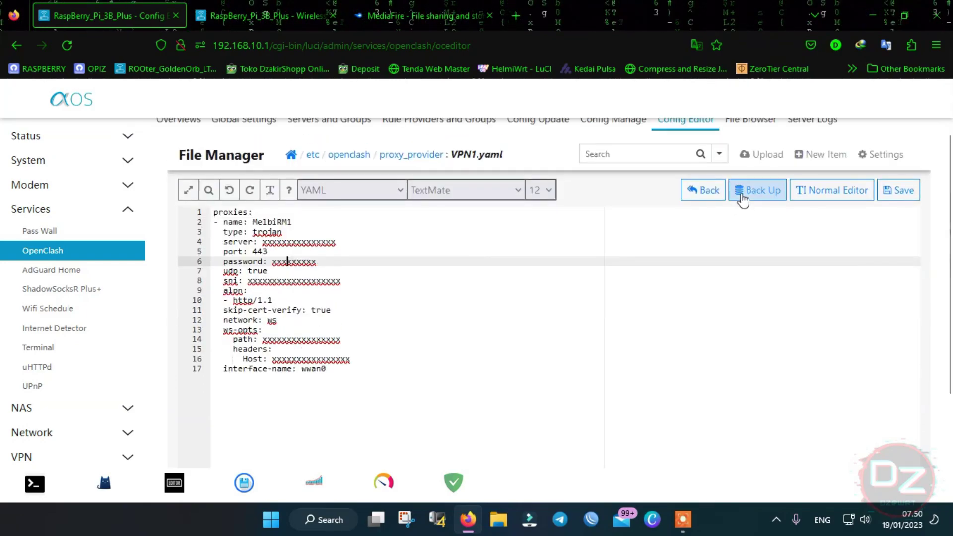
{"action": "left_click", "coordinate": [697, 187]}
{"action": "scroll", "coordinate": [411, 252], "scroll_direction": "down", "scroll_amount": 1}
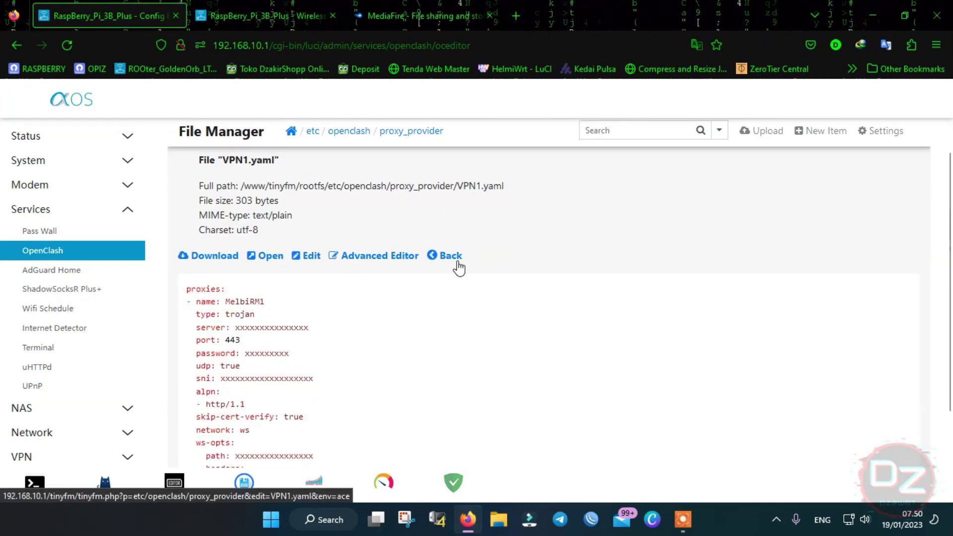
{"action": "left_click", "coordinate": [456, 264]}
- Review VPN2.yaml's proxy settings ending with interface-name eth1, then return to the list
{"action": "scroll", "coordinate": [307, 262], "scroll_direction": "down", "scroll_amount": 1}
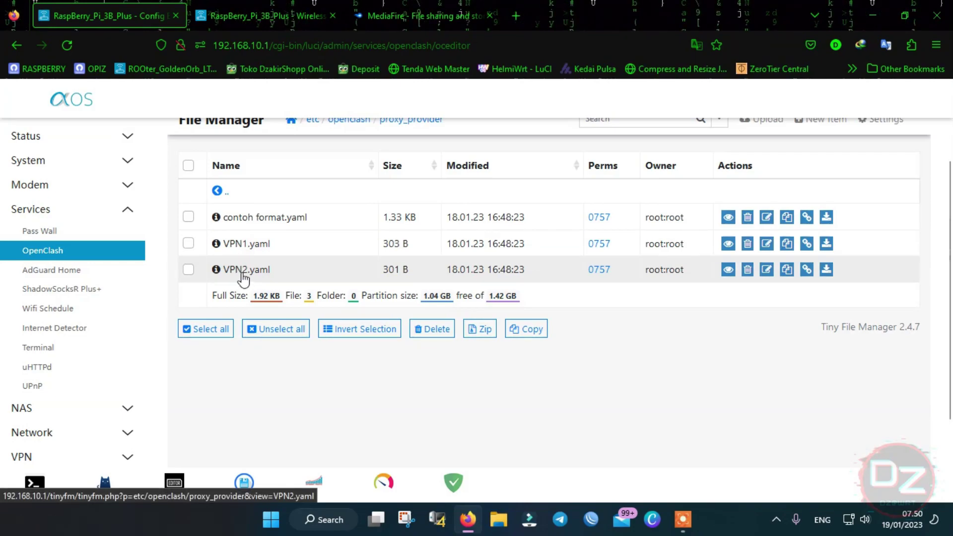
{"action": "left_click", "coordinate": [245, 270]}
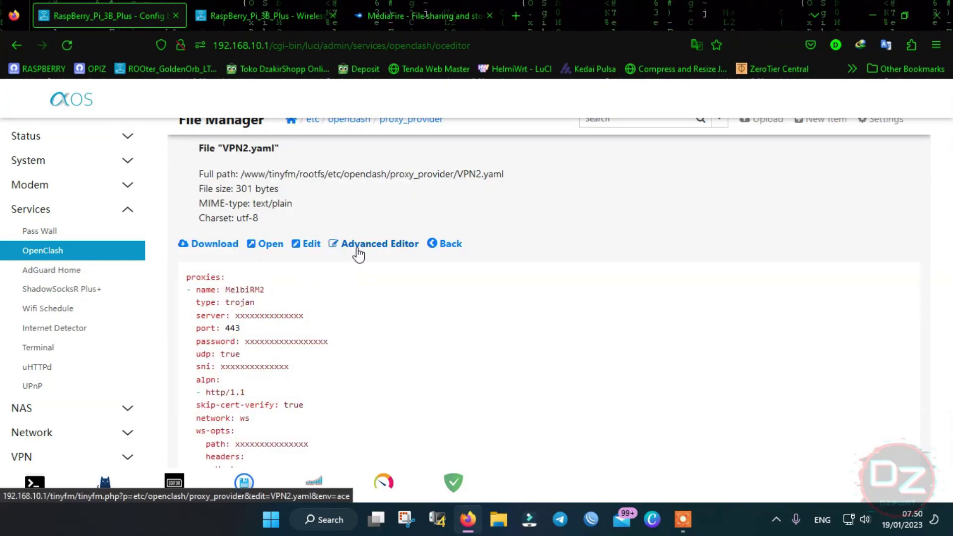
{"action": "scroll", "coordinate": [299, 272], "scroll_direction": "down", "scroll_amount": 2}
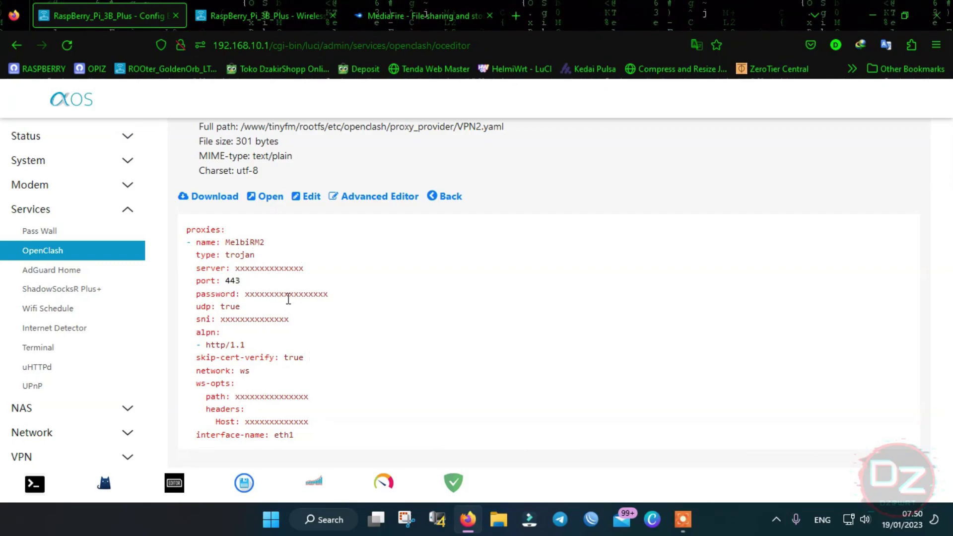
{"action": "left_click", "coordinate": [448, 199]}
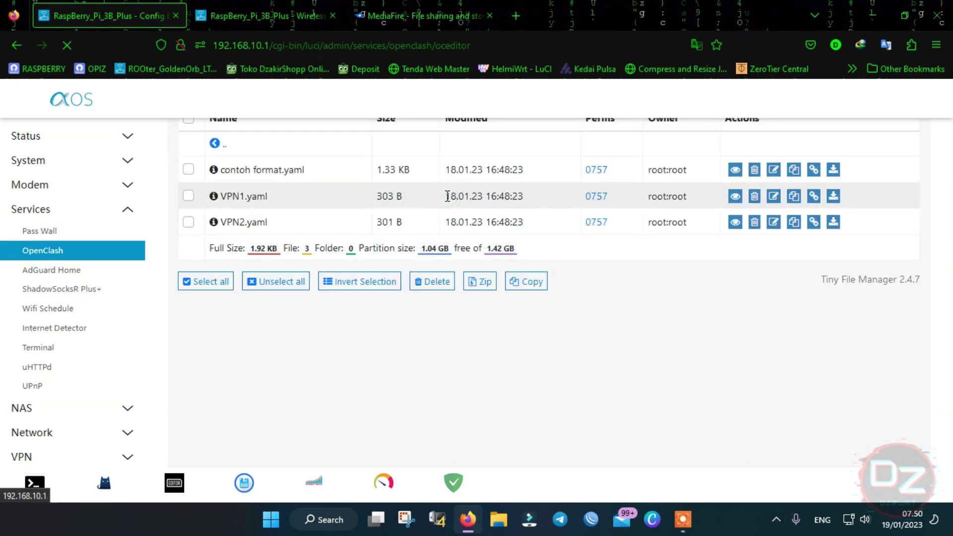
- Go up to the openclash folder and browse the rule_provider folder's yaml files
{"action": "left_click", "coordinate": [228, 154]}
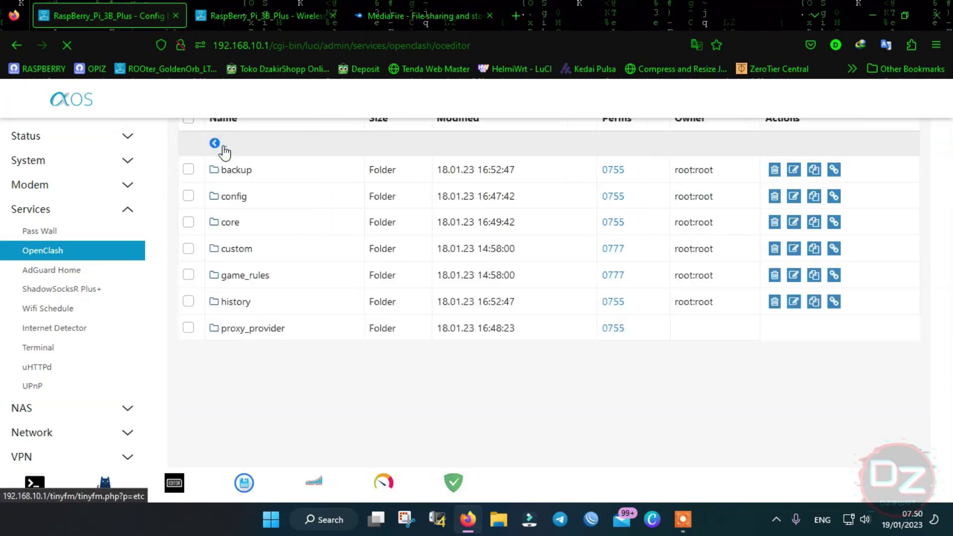
{"action": "scroll", "coordinate": [298, 258], "scroll_direction": "down", "scroll_amount": 2}
{"action": "left_click", "coordinate": [262, 282]}
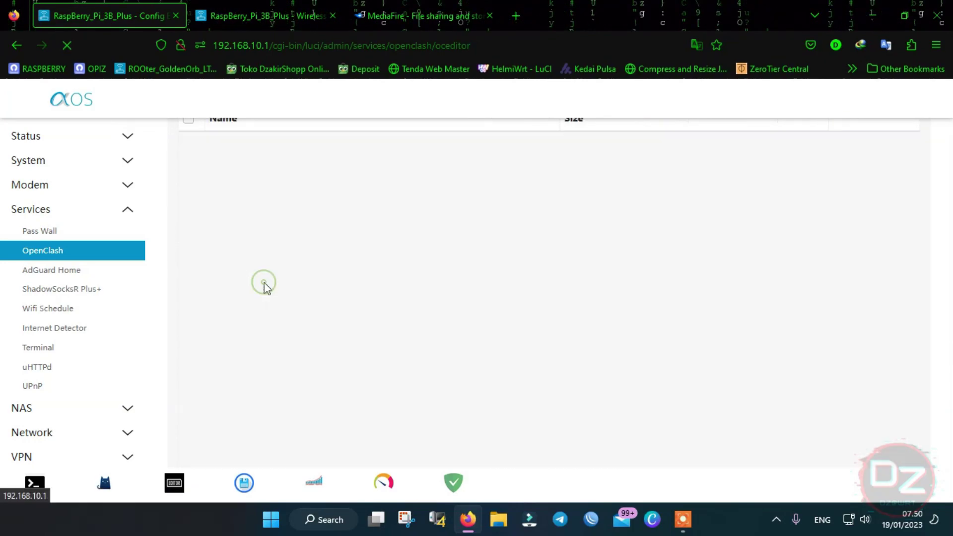
{"action": "scroll", "coordinate": [278, 199], "scroll_direction": "up", "scroll_amount": 1}
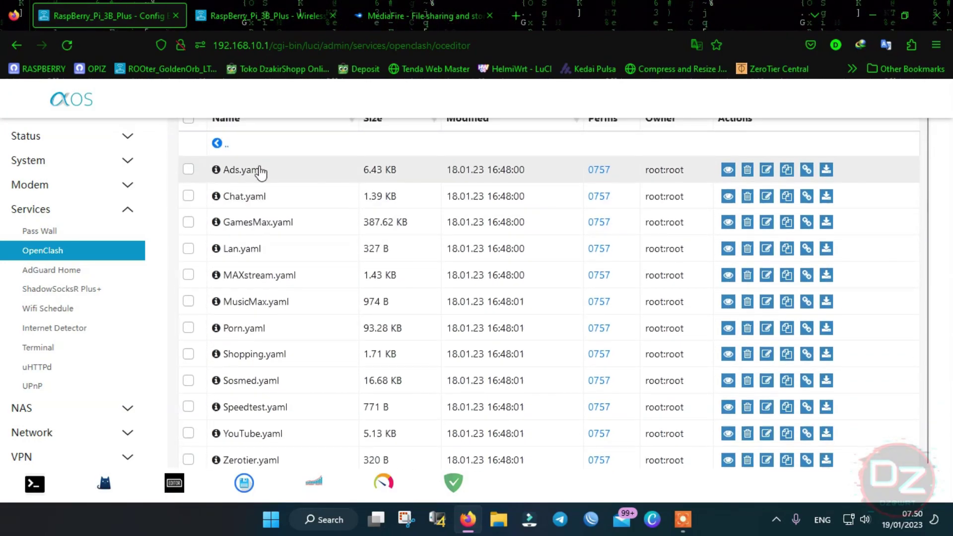
{"action": "scroll", "coordinate": [247, 174], "scroll_direction": "down", "scroll_amount": 1}
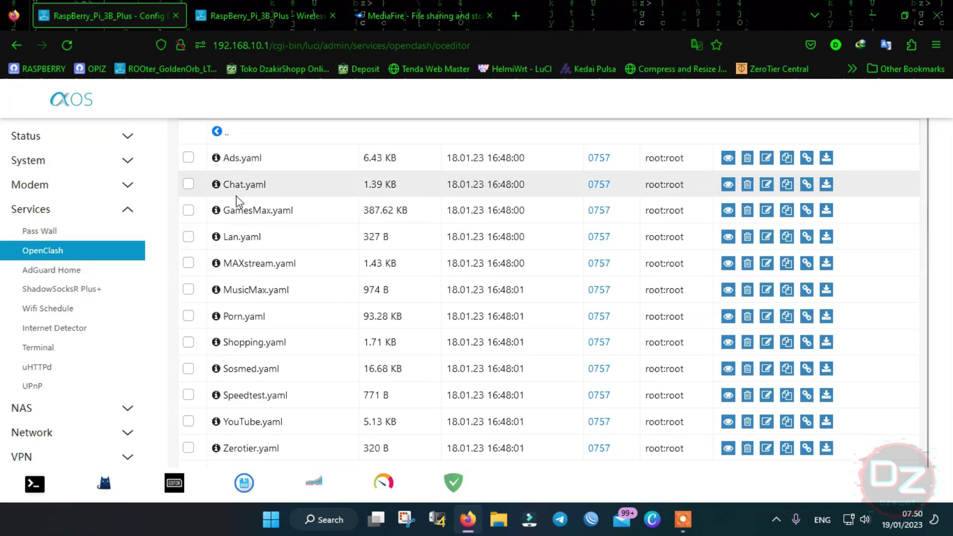
{"action": "scroll", "coordinate": [263, 198], "scroll_direction": "down", "scroll_amount": 1}
{"action": "scroll", "coordinate": [255, 248], "scroll_direction": "down", "scroll_amount": 1}
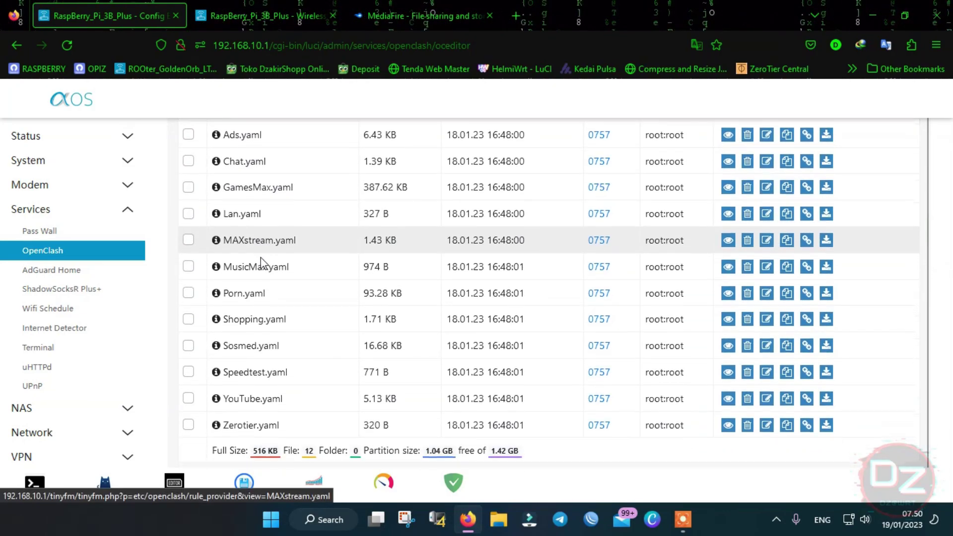
{"action": "scroll", "coordinate": [273, 323], "scroll_direction": "down", "scroll_amount": 1}
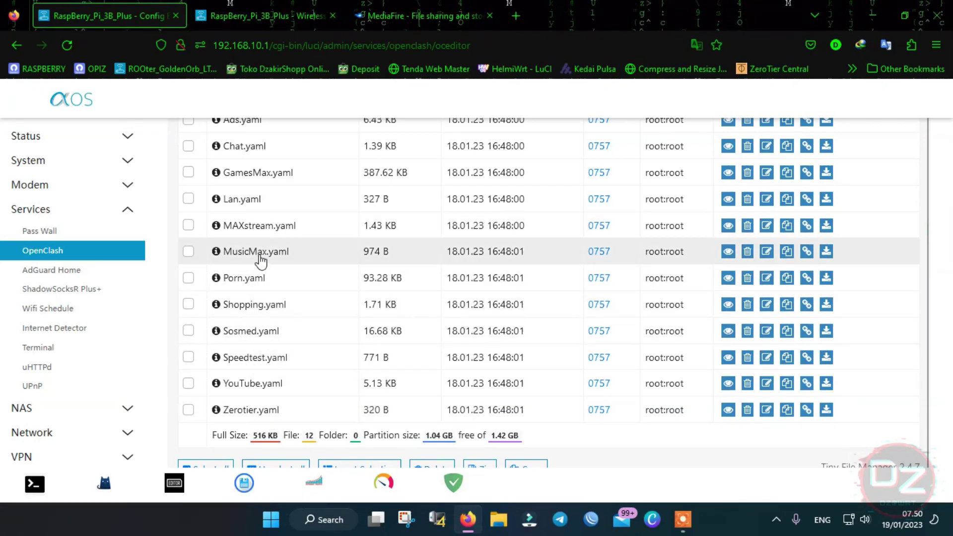
{"action": "scroll", "coordinate": [263, 254], "scroll_direction": "up", "scroll_amount": 1}
{"action": "scroll", "coordinate": [261, 258], "scroll_direction": "down", "scroll_amount": 1}
- Read through Shopping.yaml's domain rules in the Advanced Editor
{"action": "left_click", "coordinate": [252, 304]}
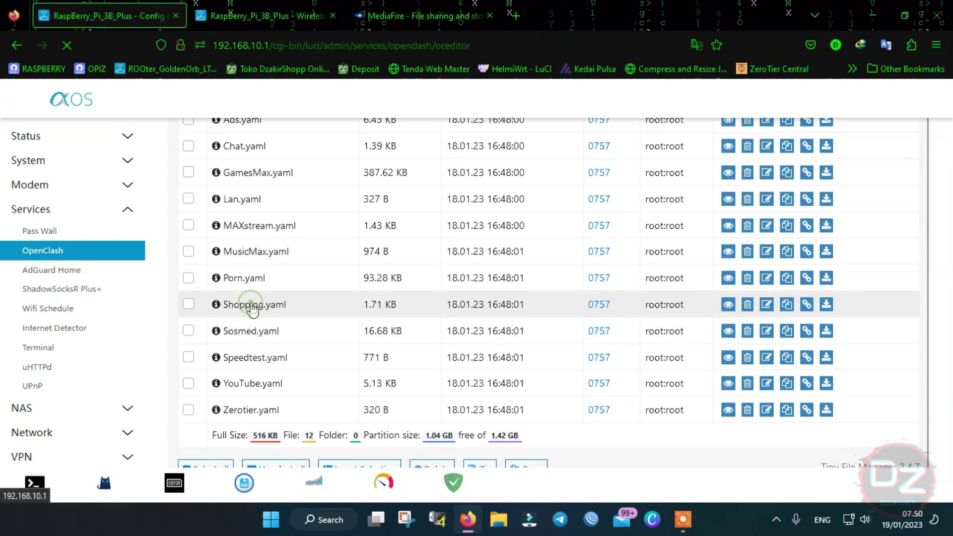
{"action": "left_click", "coordinate": [370, 190]}
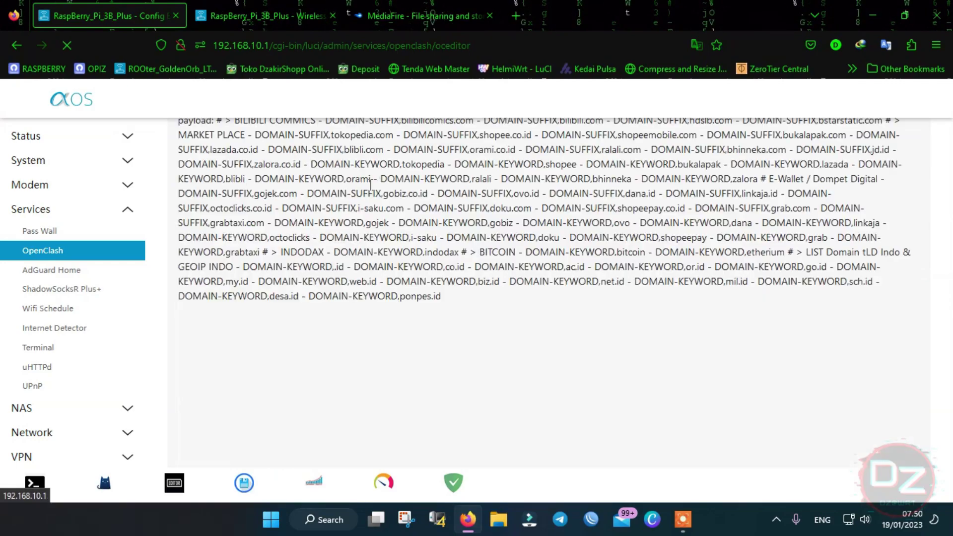
{"action": "scroll", "coordinate": [381, 234], "scroll_direction": "up", "scroll_amount": 2}
{"action": "scroll", "coordinate": [400, 264], "scroll_direction": "down", "scroll_amount": 1}
{"action": "scroll", "coordinate": [429, 198], "scroll_direction": "up", "scroll_amount": 1}
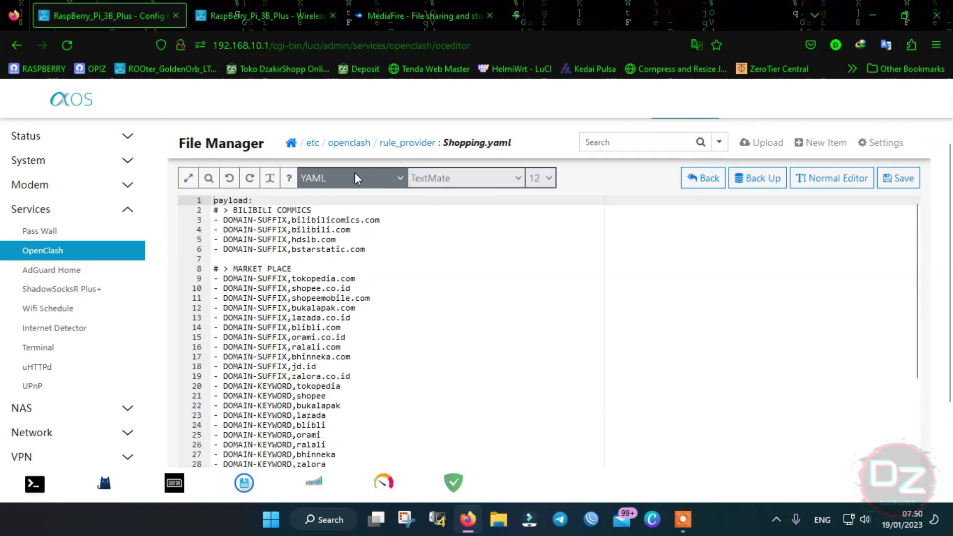
{"action": "scroll", "coordinate": [353, 173], "scroll_direction": "down", "scroll_amount": 1}
{"action": "scroll", "coordinate": [282, 193], "scroll_direction": "down", "scroll_amount": 2}
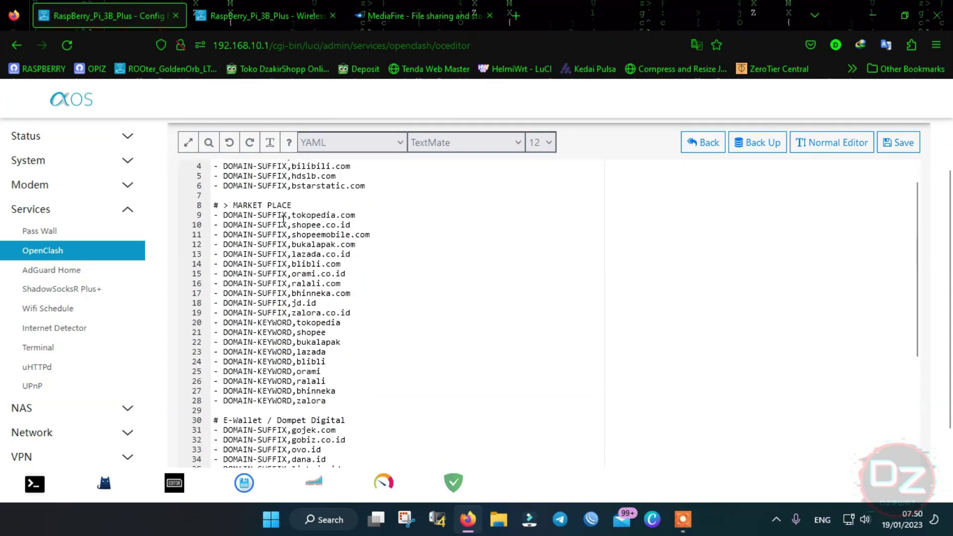
{"action": "scroll", "coordinate": [342, 287], "scroll_direction": "down", "scroll_amount": 3}
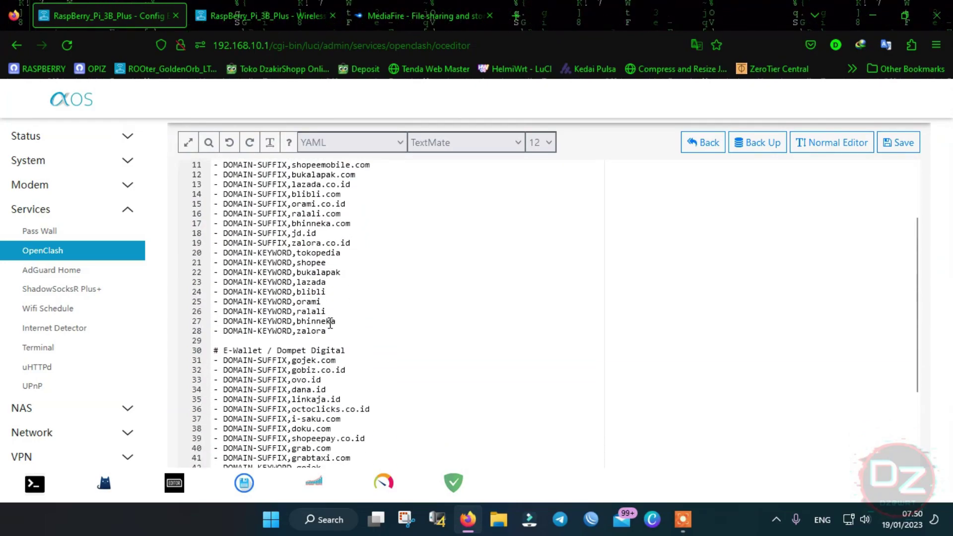
{"action": "scroll", "coordinate": [288, 298], "scroll_direction": "down", "scroll_amount": 1}
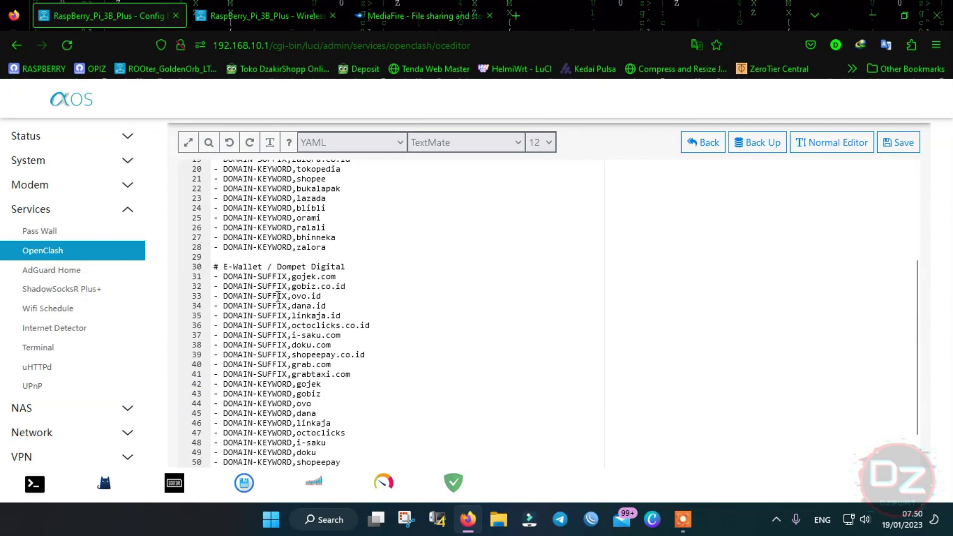
{"action": "scroll", "coordinate": [285, 314], "scroll_direction": "down", "scroll_amount": 3}
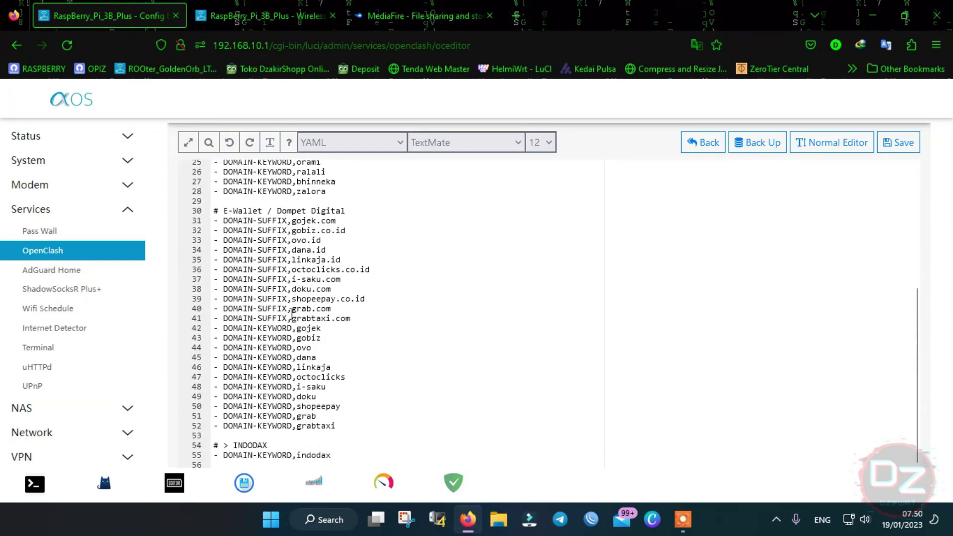
{"action": "scroll", "coordinate": [312, 319], "scroll_direction": "down", "scroll_amount": 1}
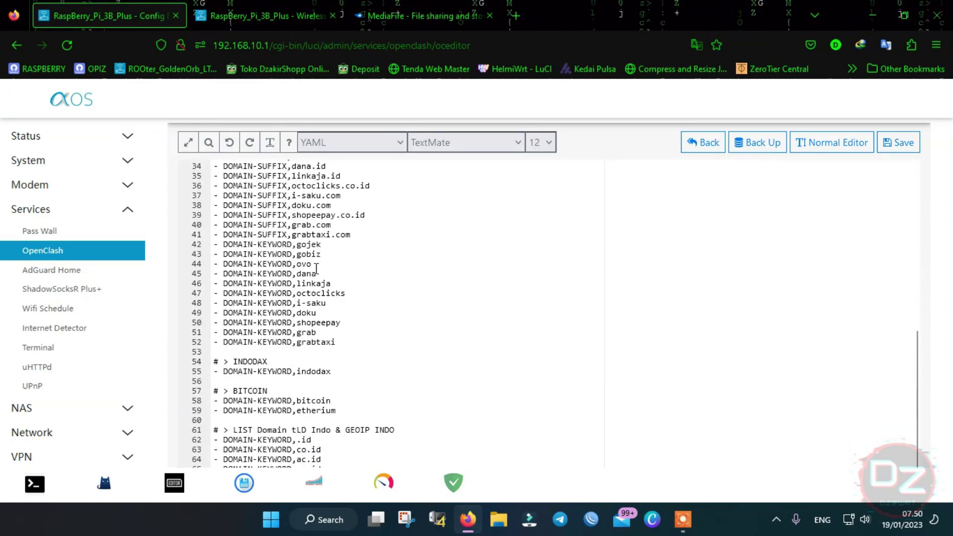
{"action": "scroll", "coordinate": [297, 313], "scroll_direction": "down", "scroll_amount": 3}
{"action": "scroll", "coordinate": [295, 327], "scroll_direction": "down", "scroll_amount": 1}
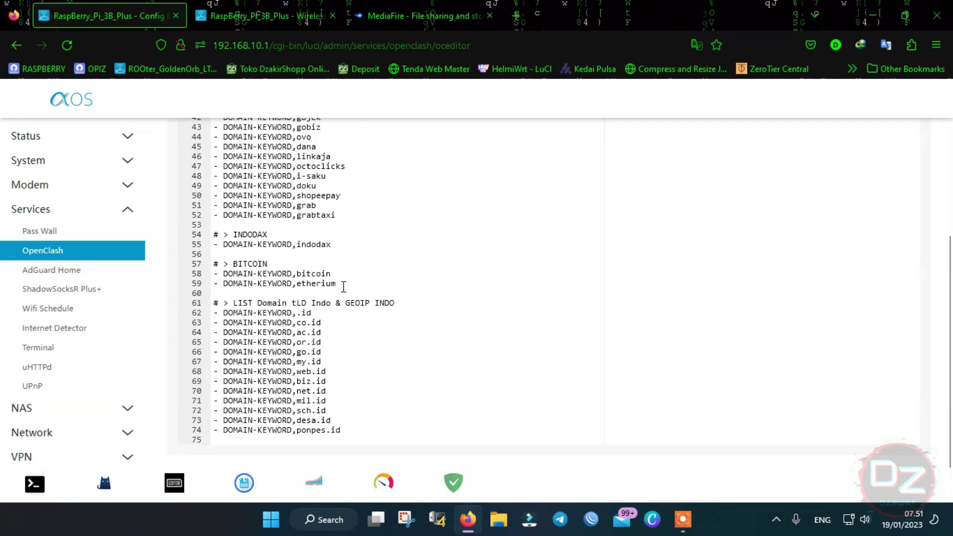
{"action": "scroll", "coordinate": [342, 268], "scroll_direction": "up", "scroll_amount": 1}
{"action": "scroll", "coordinate": [341, 248], "scroll_direction": "up", "scroll_amount": 3}
{"action": "scroll", "coordinate": [341, 241], "scroll_direction": "up", "scroll_amount": 6}
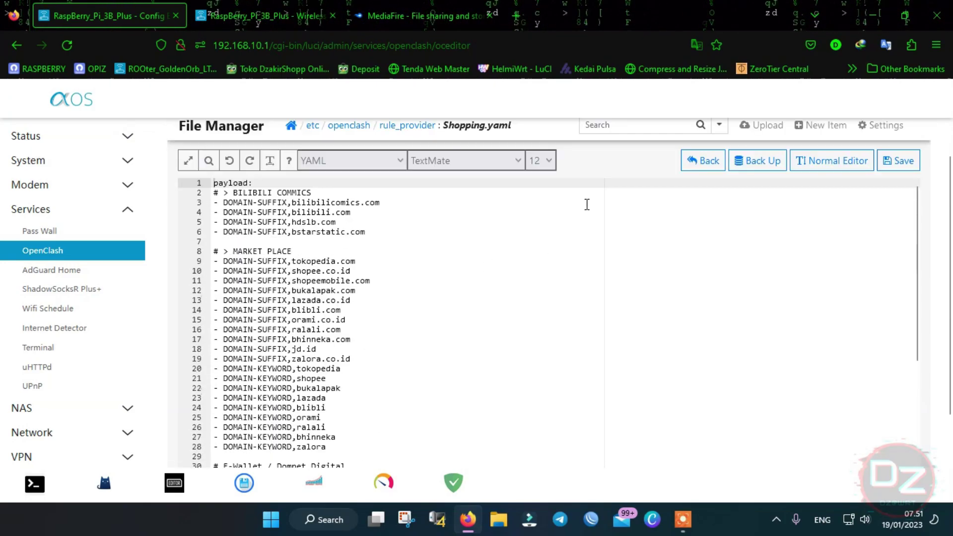
{"action": "scroll", "coordinate": [616, 192], "scroll_direction": "up", "scroll_amount": 1}
- Close Shopping.yaml and return to the rule_provider file list
{"action": "left_click", "coordinate": [705, 197]}
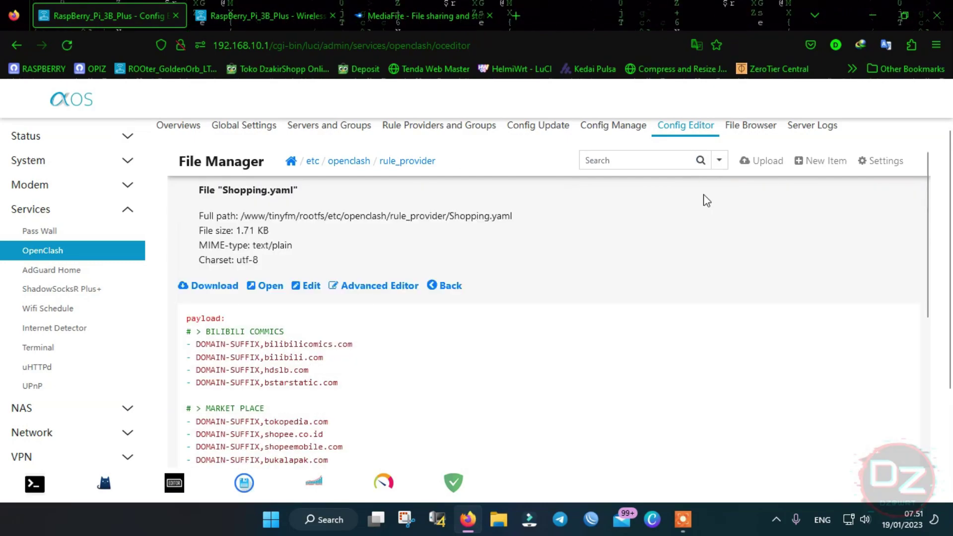
{"action": "left_click", "coordinate": [446, 285]}
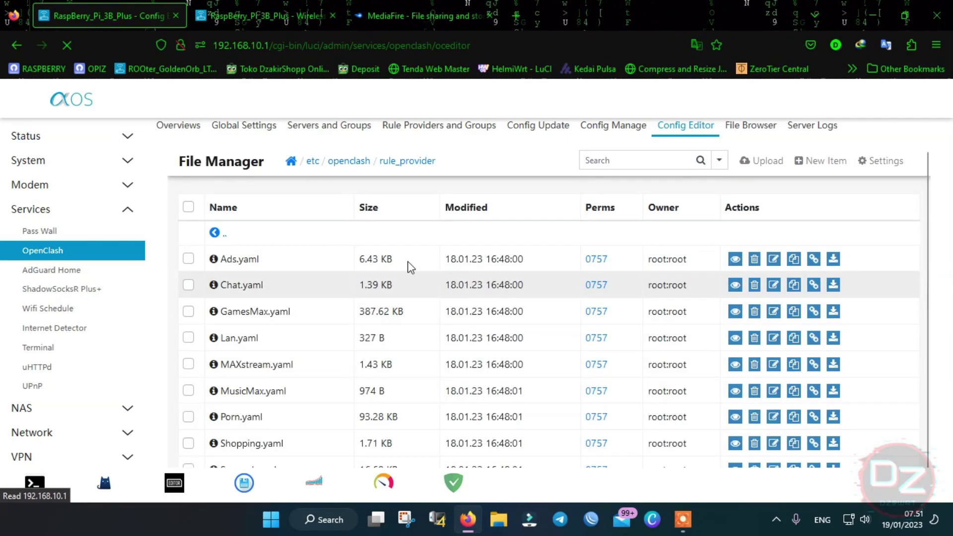
{"action": "scroll", "coordinate": [298, 258], "scroll_direction": "down", "scroll_amount": 1}
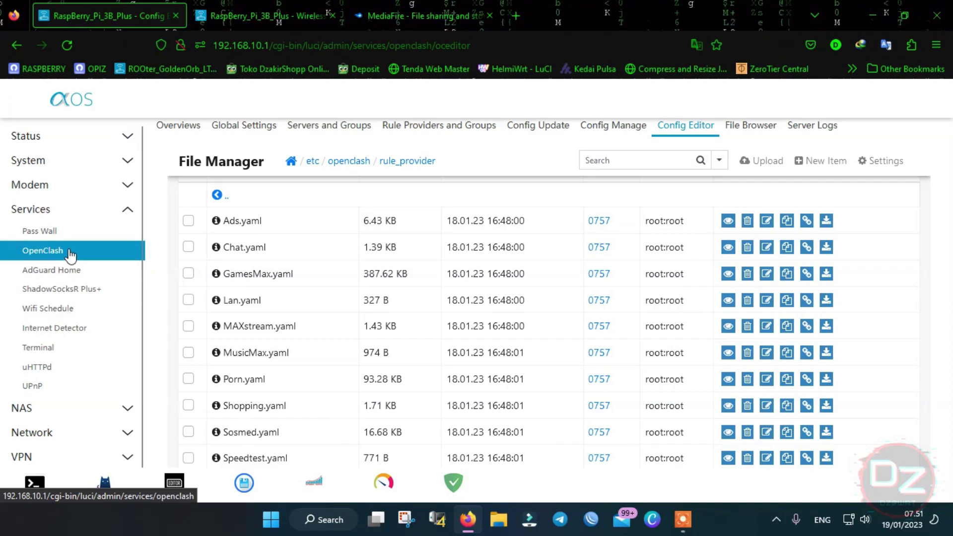
- Check ShadowSocksR Plus+ Servers Nodes, showing an empty server list with Server Count 0
{"action": "left_click", "coordinate": [61, 293]}
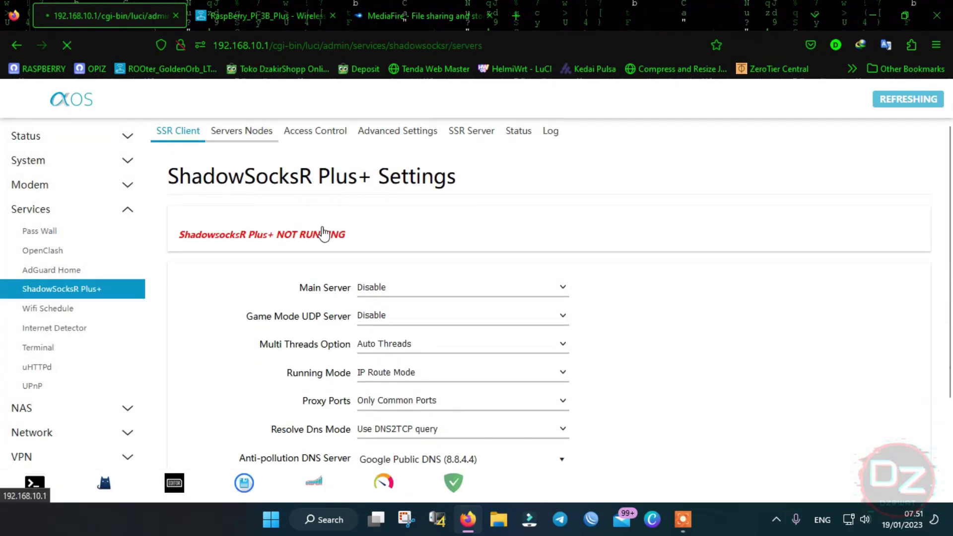
{"action": "left_click", "coordinate": [259, 142]}
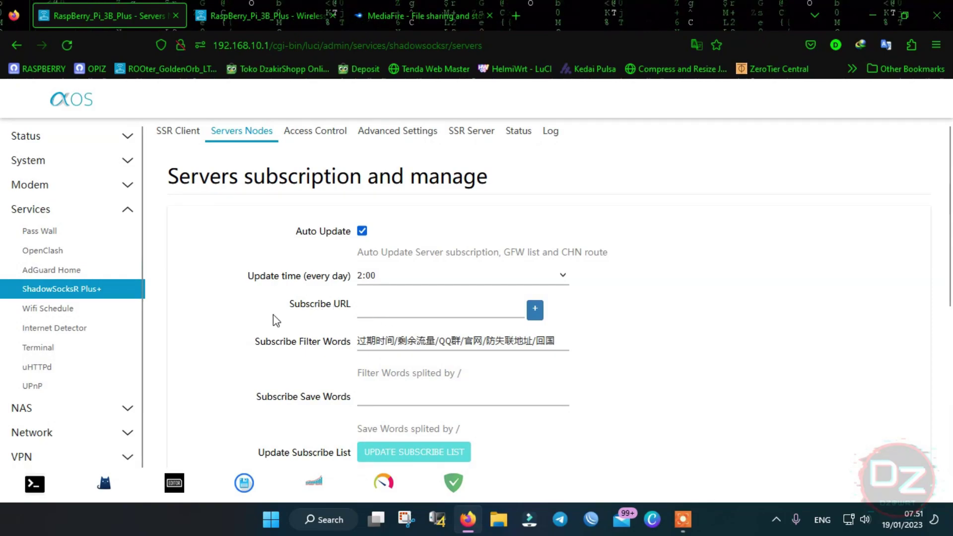
{"action": "scroll", "coordinate": [278, 318], "scroll_direction": "down", "scroll_amount": 3}
{"action": "scroll", "coordinate": [288, 318], "scroll_direction": "up", "scroll_amount": 2}
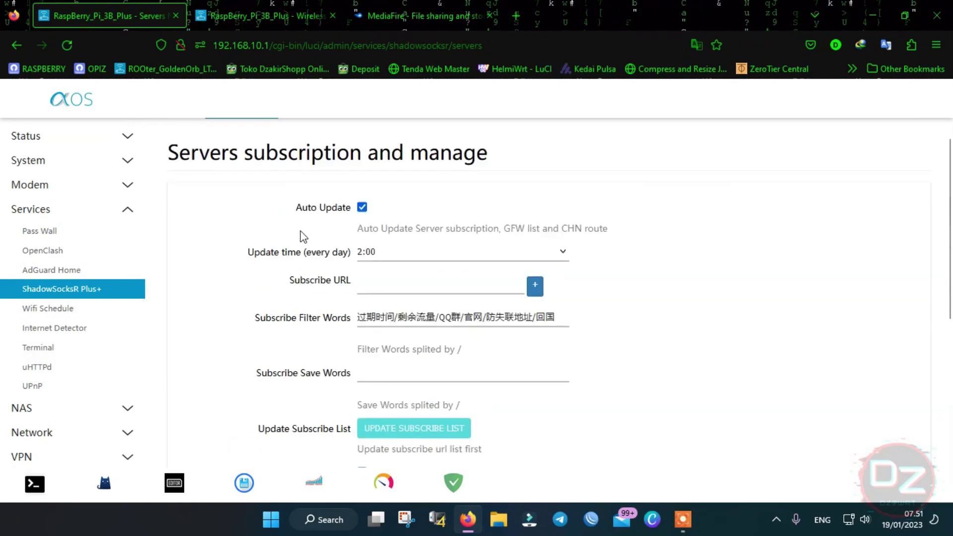
{"action": "scroll", "coordinate": [306, 240], "scroll_direction": "up", "scroll_amount": 1}
{"action": "scroll", "coordinate": [290, 268], "scroll_direction": "down", "scroll_amount": 8}
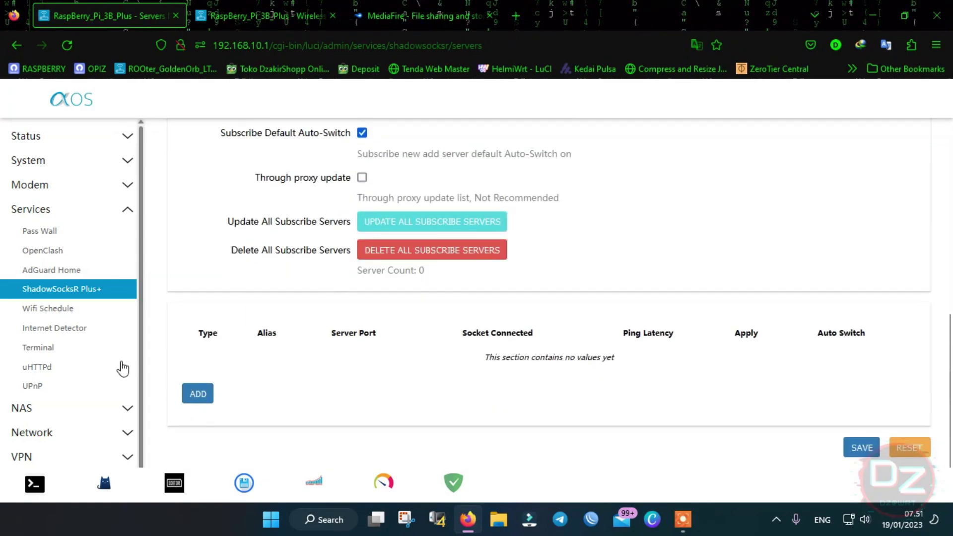
{"action": "left_click", "coordinate": [62, 313]}
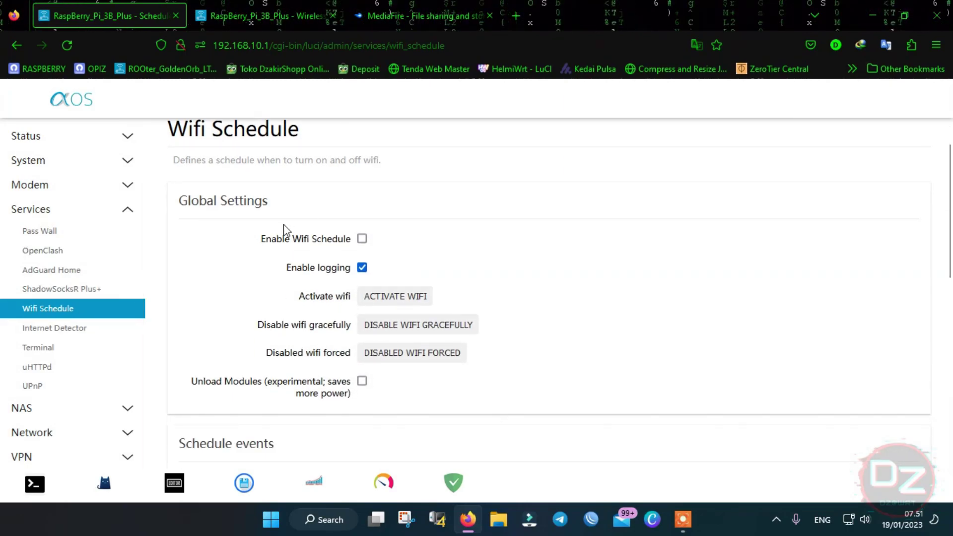
- Review Wifi Schedule business hours, keeping start 06:00 and stop 23:00
{"action": "scroll", "coordinate": [363, 264], "scroll_direction": "down", "scroll_amount": 6}
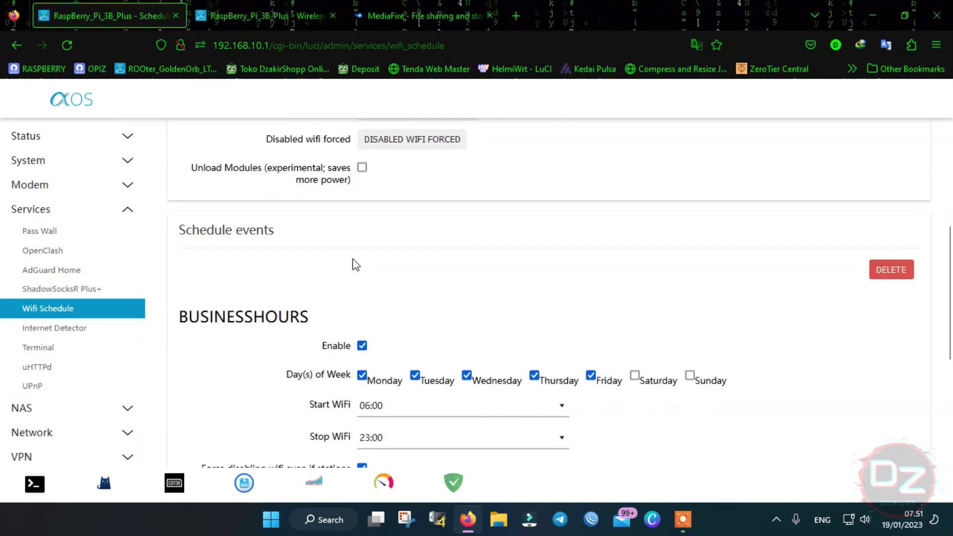
{"action": "scroll", "coordinate": [361, 263], "scroll_direction": "up", "scroll_amount": 6}
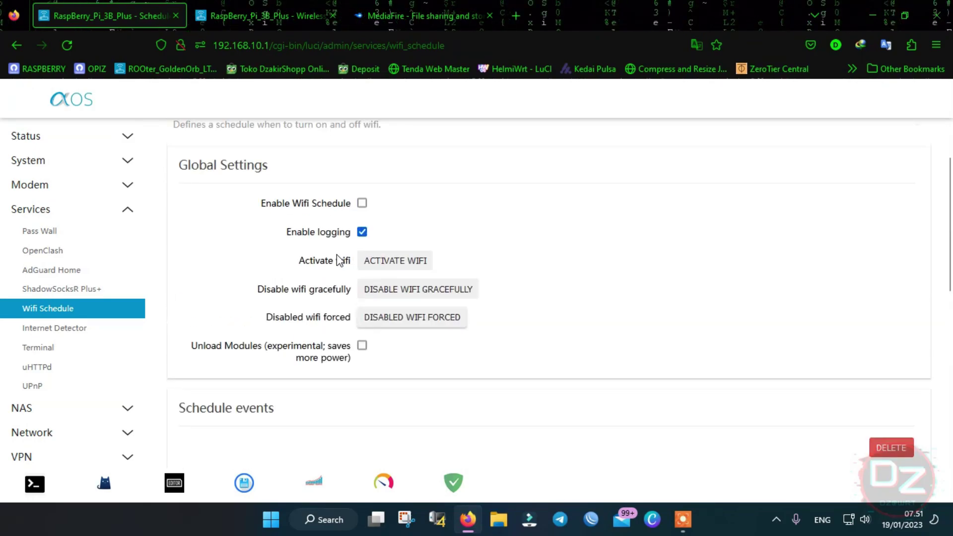
{"action": "scroll", "coordinate": [337, 255], "scroll_direction": "down", "scroll_amount": 8}
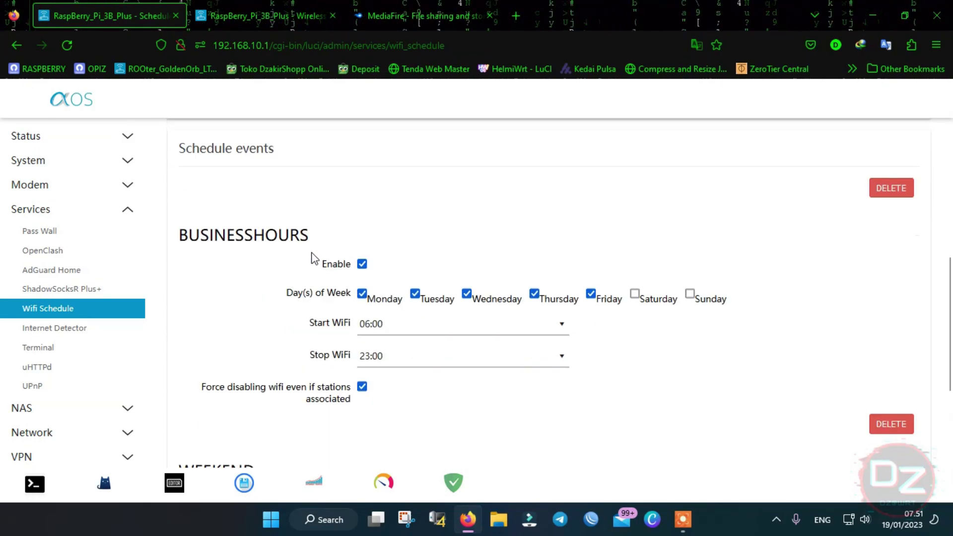
{"action": "left_click", "coordinate": [405, 227]}
{"action": "left_click", "coordinate": [405, 228]}
{"action": "left_click", "coordinate": [402, 261]}
{"action": "left_click", "coordinate": [402, 259]}
{"action": "scroll", "coordinate": [300, 227], "scroll_direction": "up", "scroll_amount": 3}
{"action": "scroll", "coordinate": [348, 228], "scroll_direction": "up", "scroll_amount": 4}
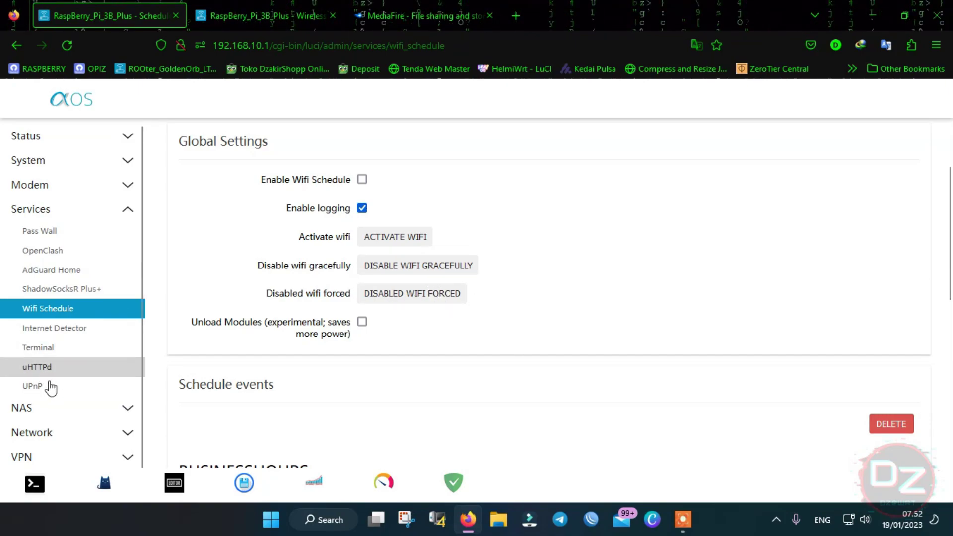
- Open Network > Wireless in a second browser tab alongside Wifi Schedule
{"action": "left_click", "coordinate": [91, 439]}
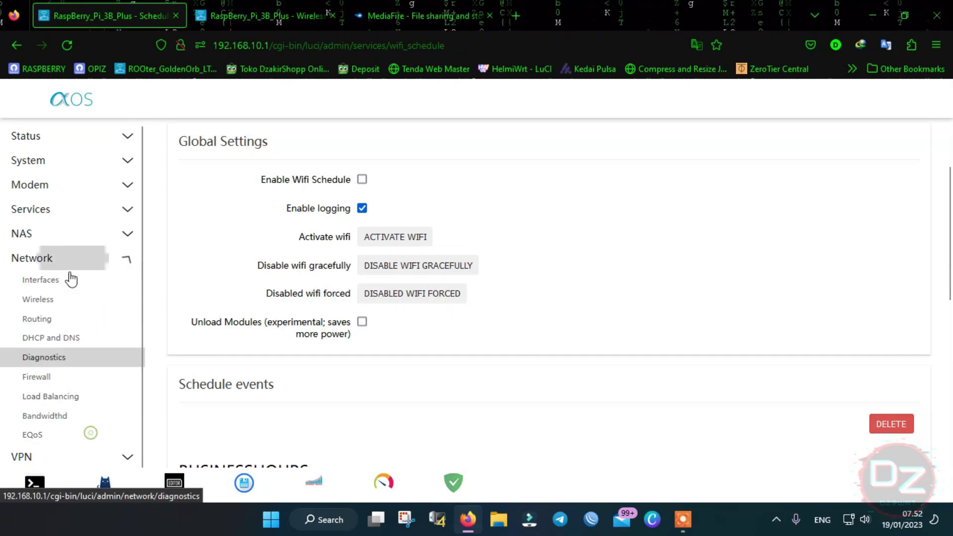
{"action": "right_click", "coordinate": [44, 300]}
{"action": "left_click", "coordinate": [111, 64]}
{"action": "left_click", "coordinate": [259, 6]}
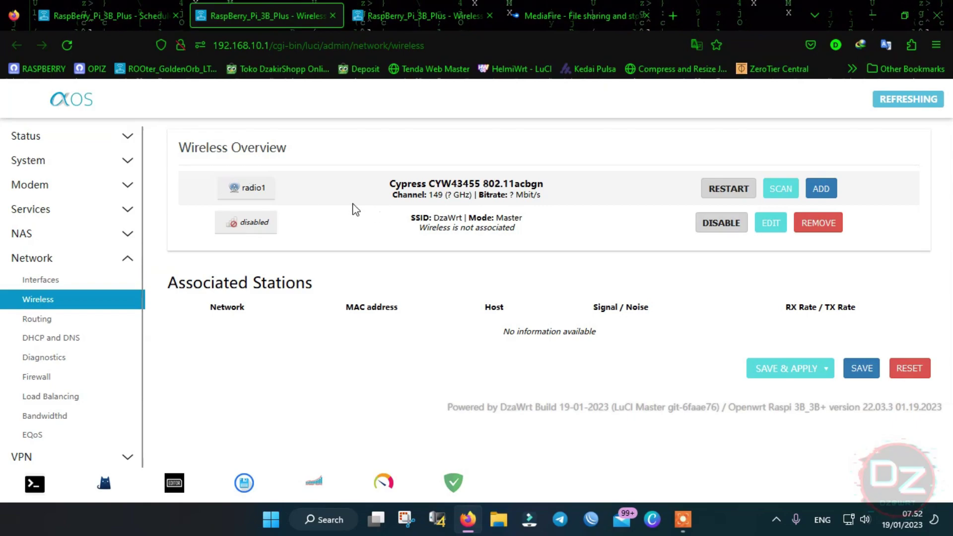
{"action": "left_click", "coordinate": [133, 2]}
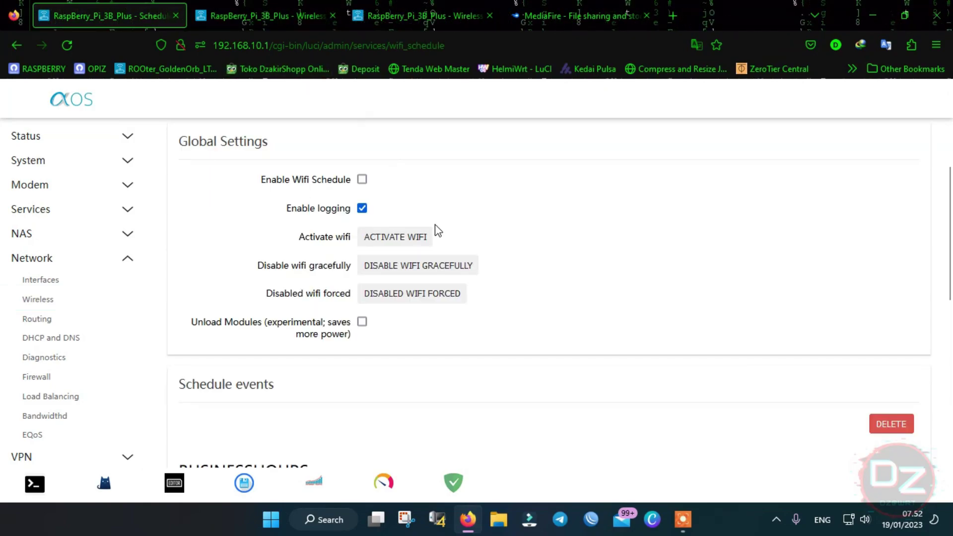
- Disable Wi-Fi gracefully and confirm the radio is inactive on the Wireless tab
{"action": "left_click", "coordinate": [416, 267]}
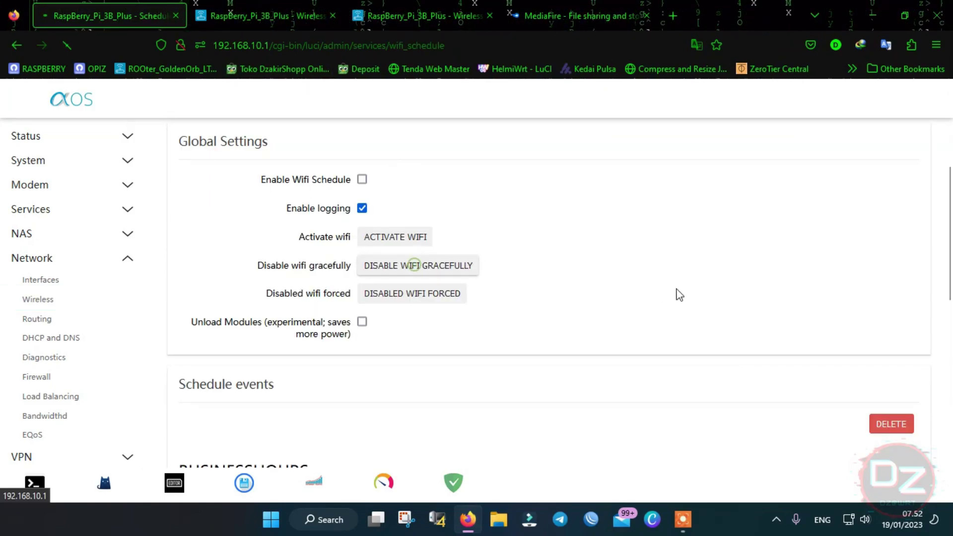
{"action": "scroll", "coordinate": [374, 167], "scroll_direction": "down", "scroll_amount": 1}
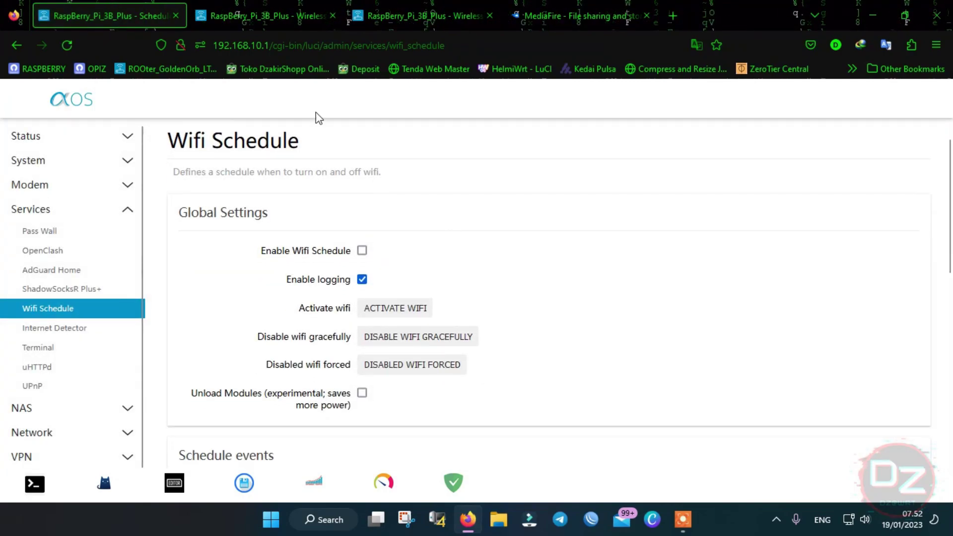
{"action": "left_click", "coordinate": [273, 11]}
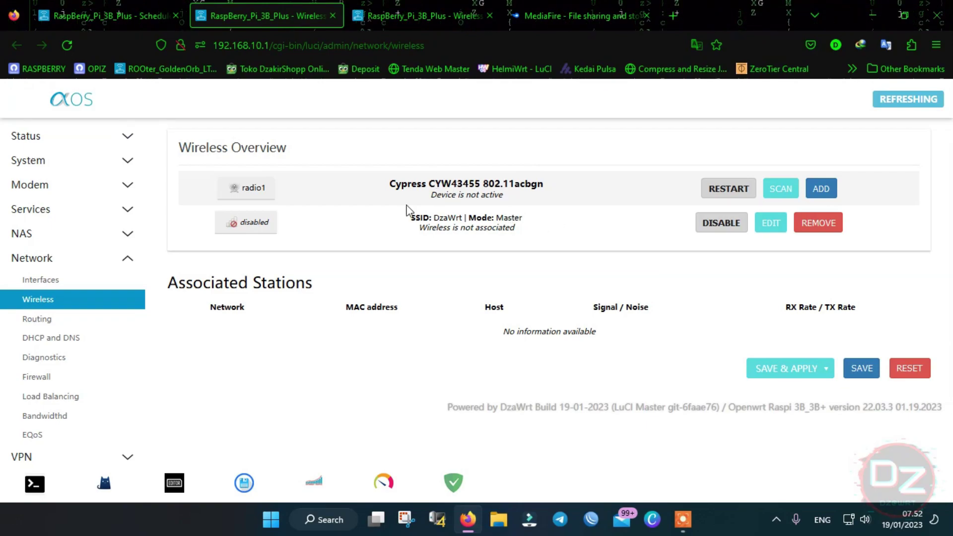
{"action": "left_click", "coordinate": [111, 3]}
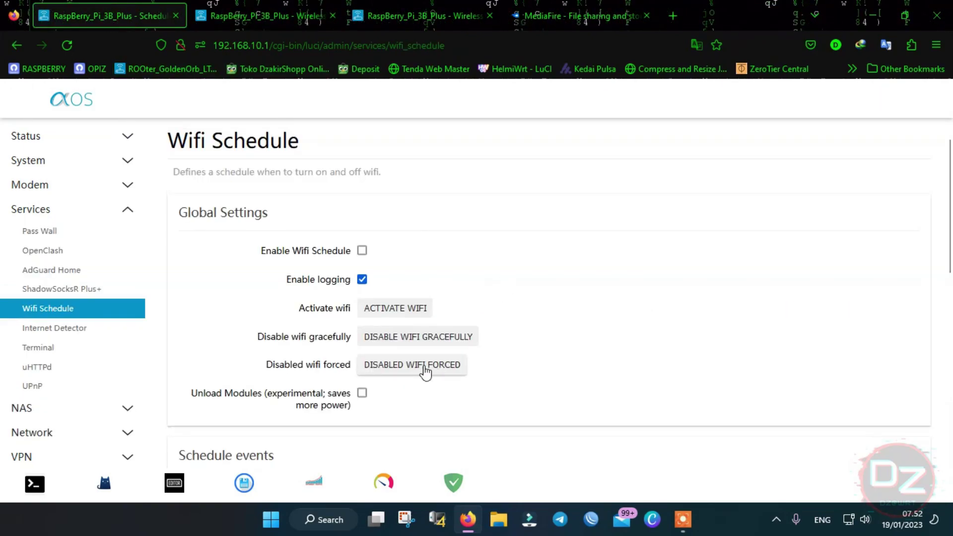
{"action": "left_click", "coordinate": [268, 16]}
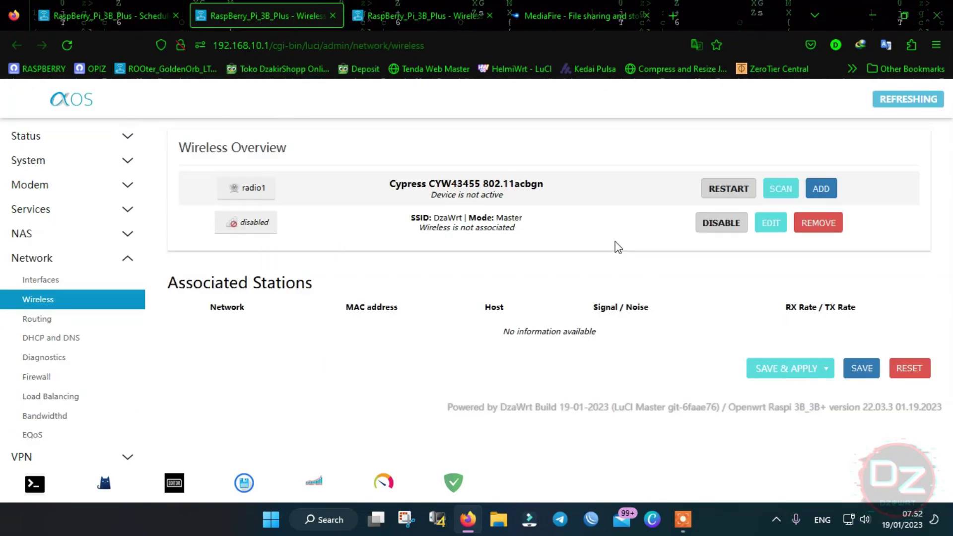
{"action": "left_click", "coordinate": [114, 3]}
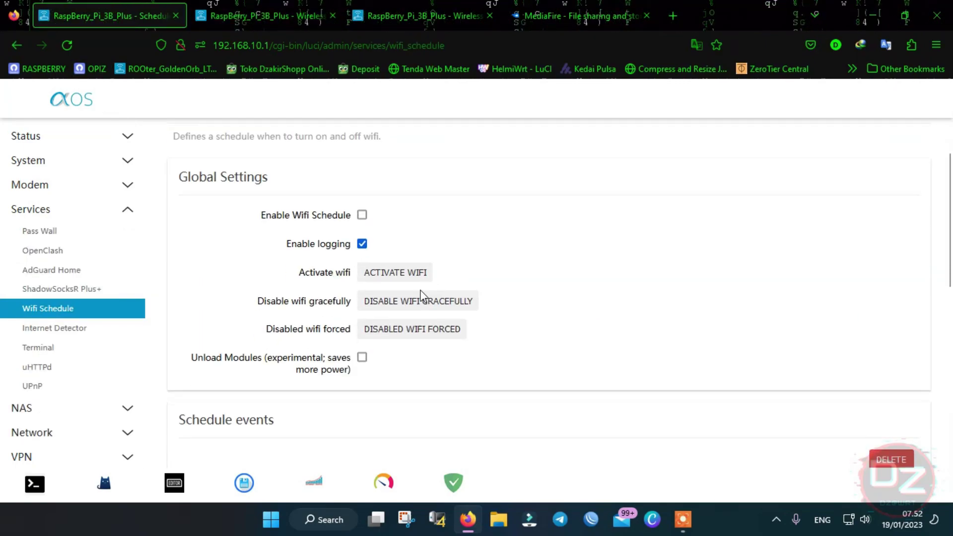
- Reactivate Wi-Fi and confirm the radio is back on channel 153
{"action": "left_click", "coordinate": [406, 280]}
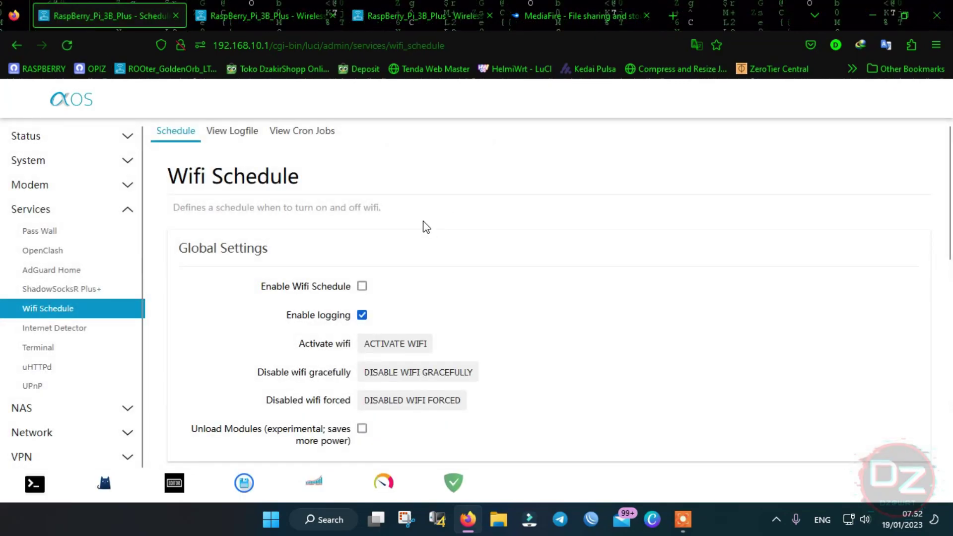
{"action": "left_click", "coordinate": [268, 15]}
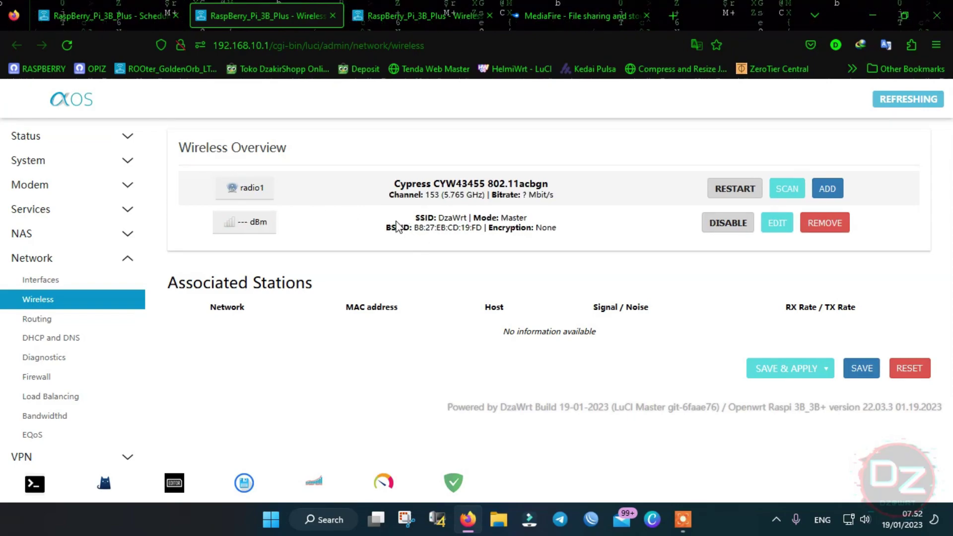
{"action": "left_click", "coordinate": [109, 16]}
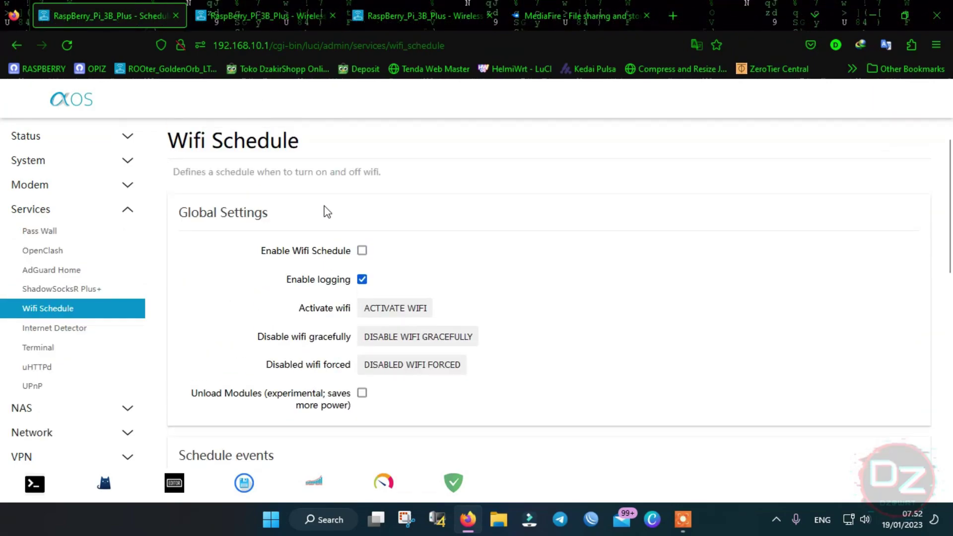
{"action": "scroll", "coordinate": [336, 226], "scroll_direction": "down", "scroll_amount": 5}
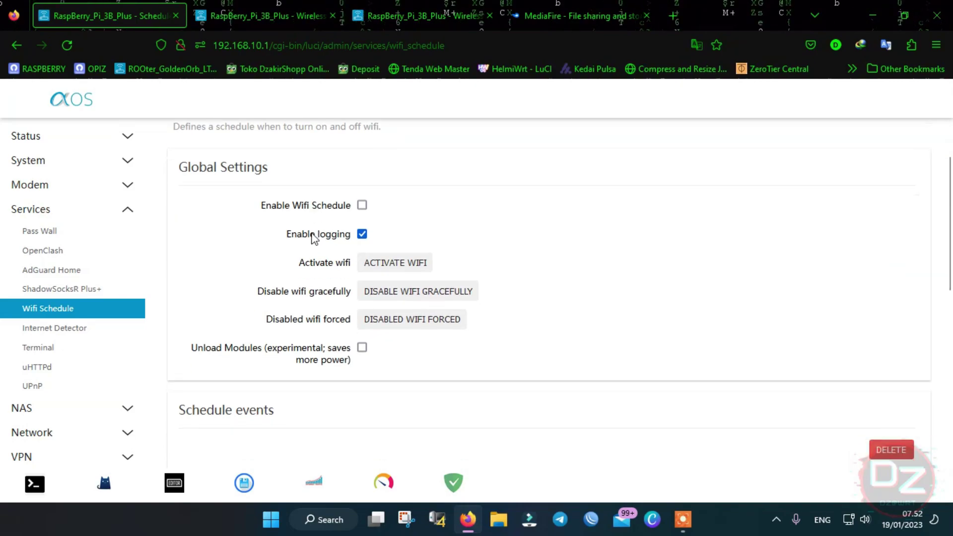
{"action": "scroll", "coordinate": [372, 293], "scroll_direction": "down", "scroll_amount": 1}
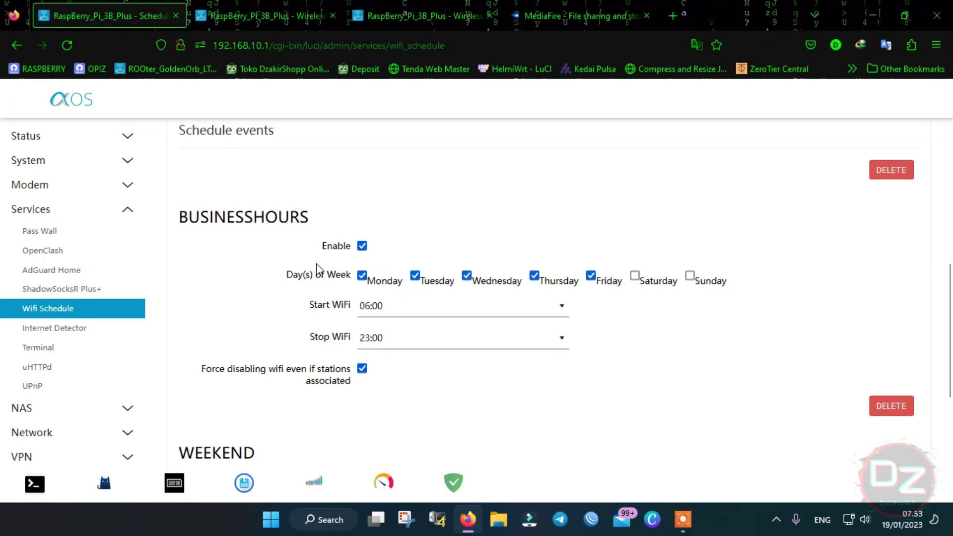
{"action": "scroll", "coordinate": [317, 273], "scroll_direction": "down", "scroll_amount": 1}
{"action": "left_click", "coordinate": [467, 297]}
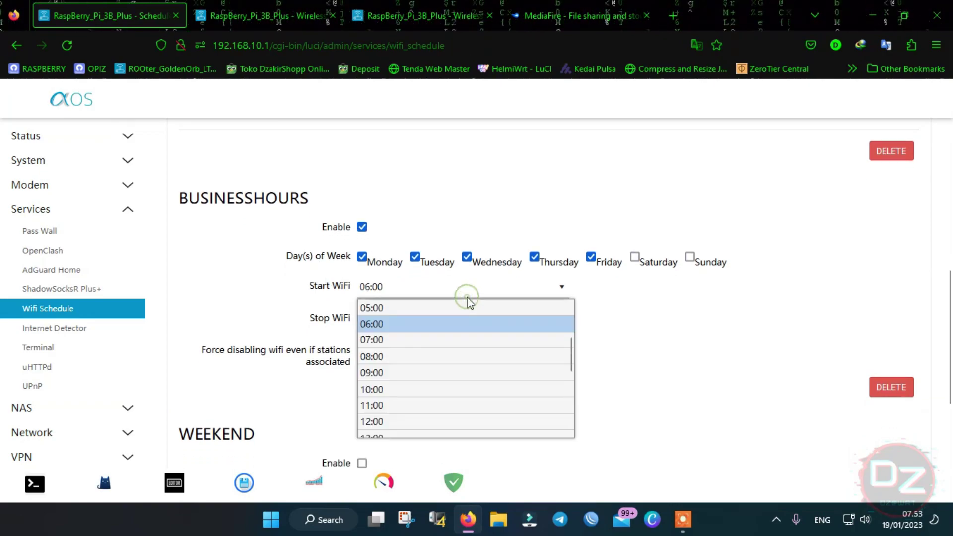
{"action": "left_click", "coordinate": [676, 299]}
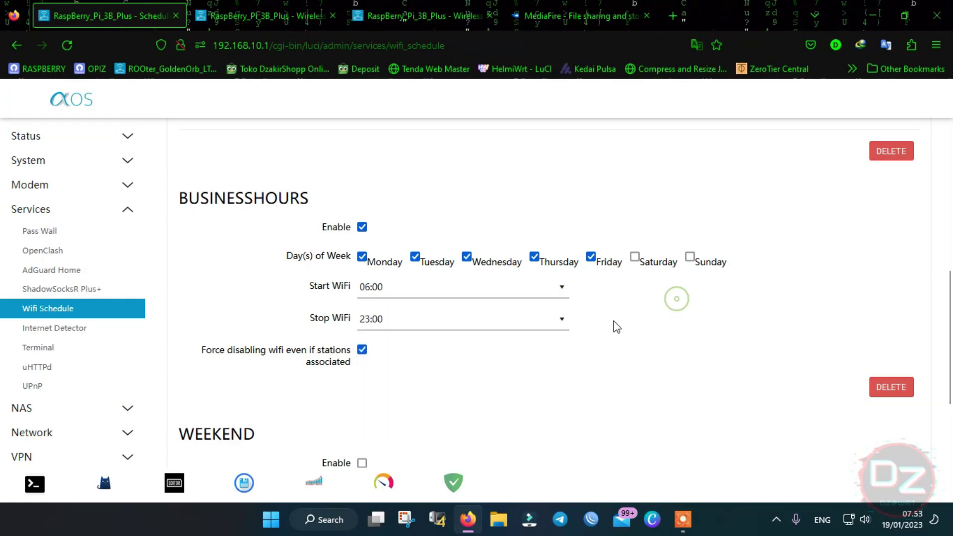
{"action": "scroll", "coordinate": [449, 277], "scroll_direction": "down", "scroll_amount": 1}
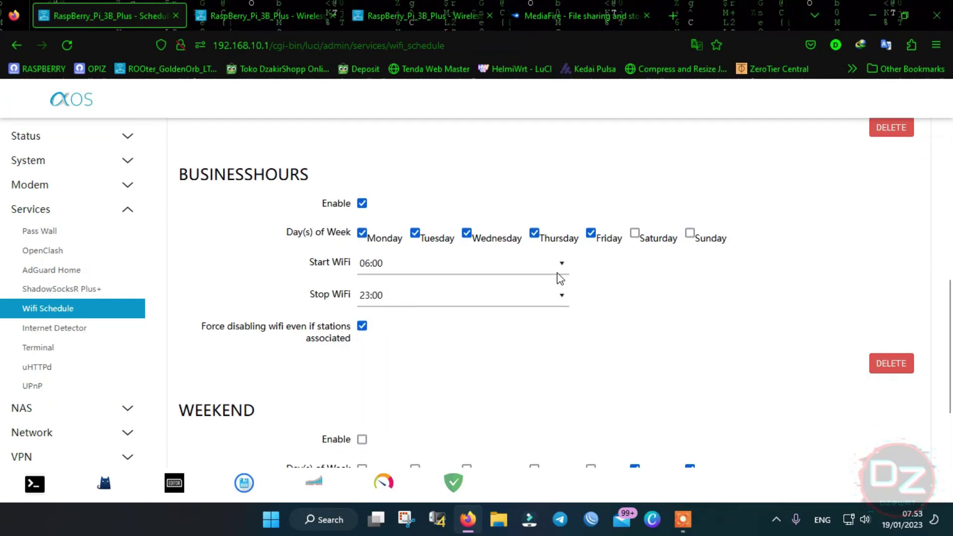
{"action": "scroll", "coordinate": [561, 283], "scroll_direction": "down", "scroll_amount": 3}
{"action": "scroll", "coordinate": [703, 200], "scroll_direction": "up", "scroll_amount": 1}
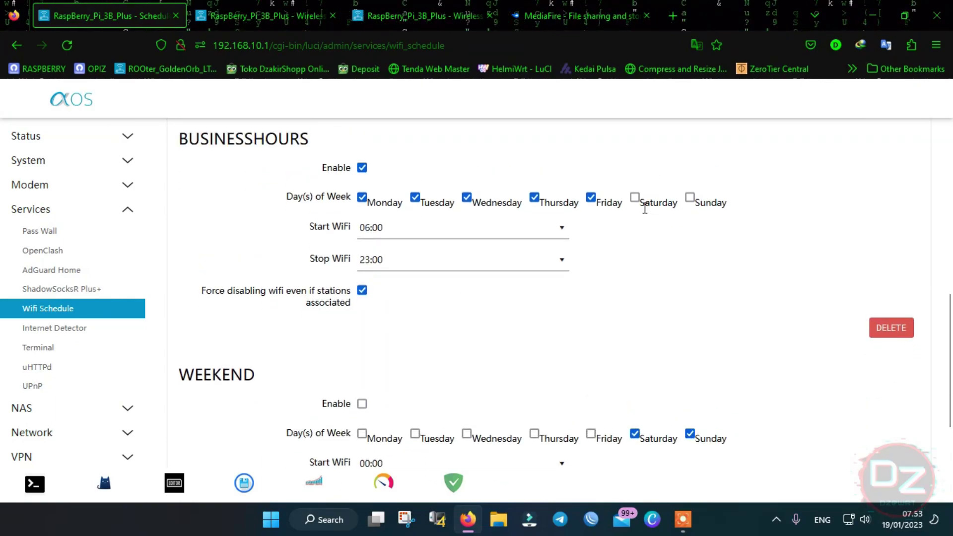
{"action": "scroll", "coordinate": [329, 330], "scroll_direction": "down", "scroll_amount": 4}
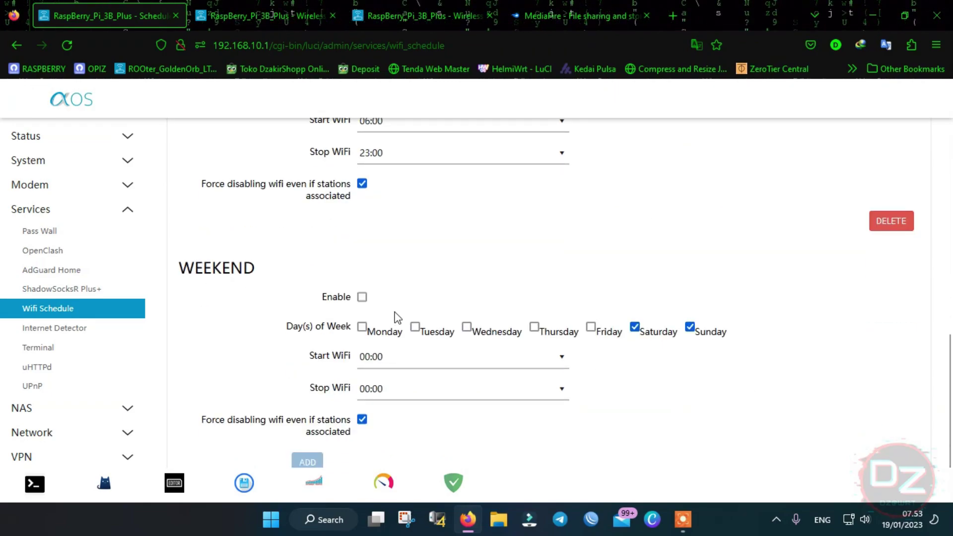
{"action": "scroll", "coordinate": [403, 323], "scroll_direction": "down", "scroll_amount": 1}
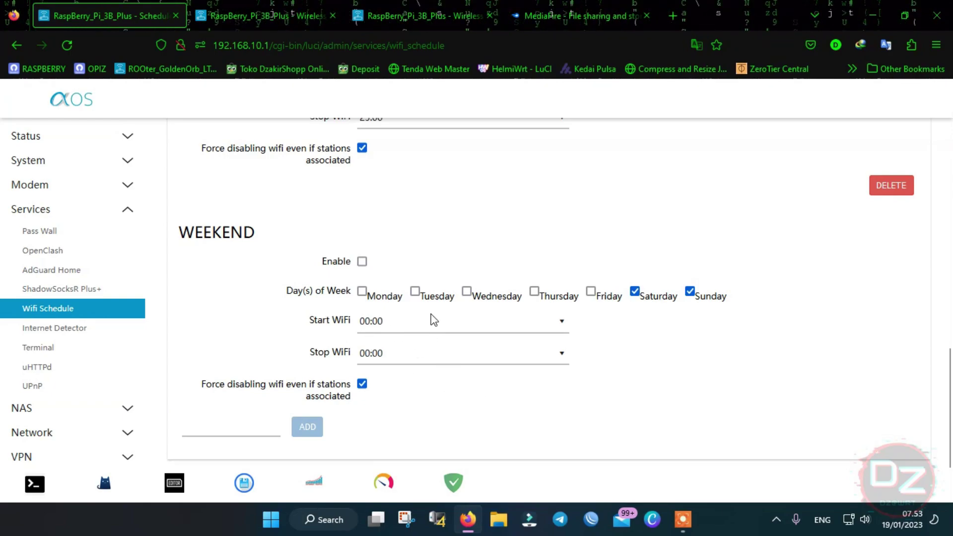
{"action": "scroll", "coordinate": [585, 228], "scroll_direction": "up", "scroll_amount": 7}
{"action": "scroll", "coordinate": [552, 262], "scroll_direction": "up", "scroll_amount": 7}
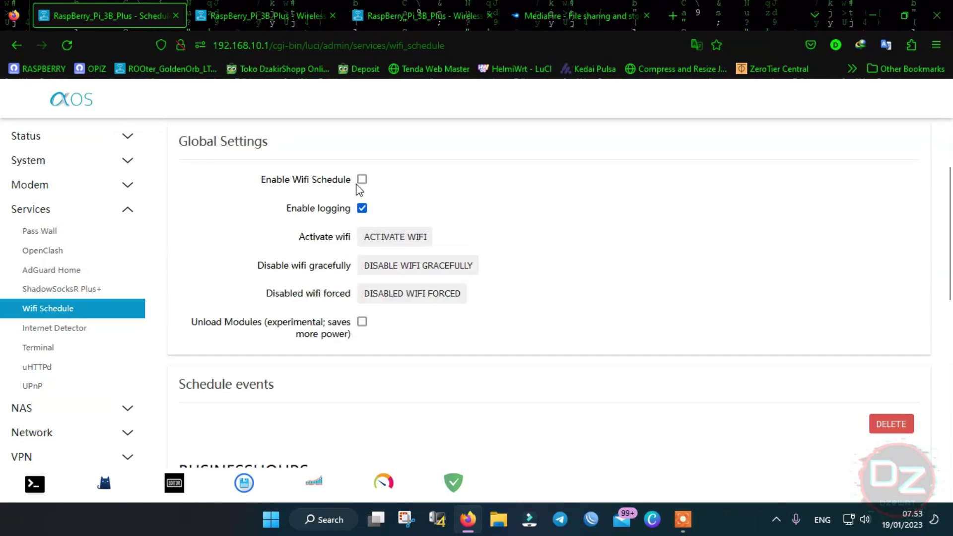
{"action": "scroll", "coordinate": [337, 199], "scroll_direction": "up", "scroll_amount": 3}
{"action": "left_click", "coordinate": [229, 142]}
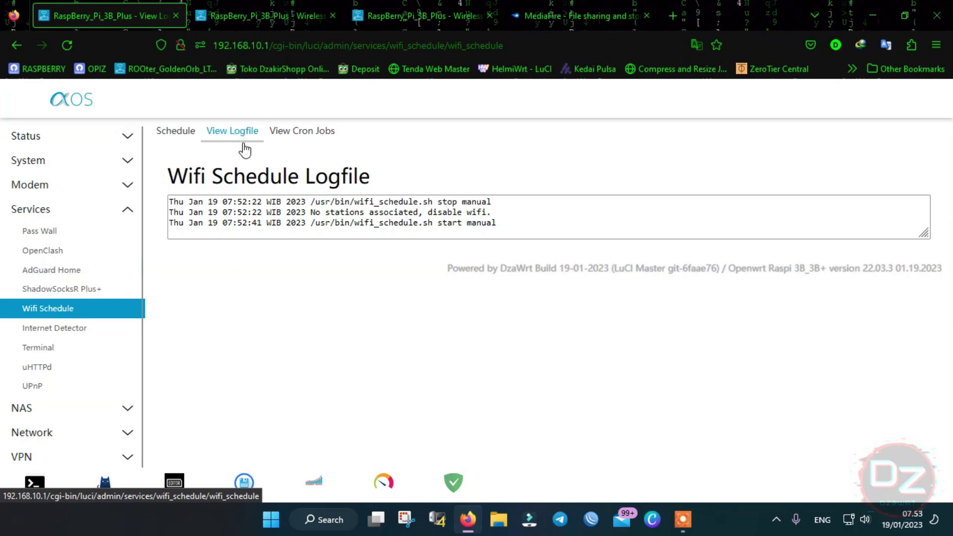
{"action": "left_click", "coordinate": [298, 132]}
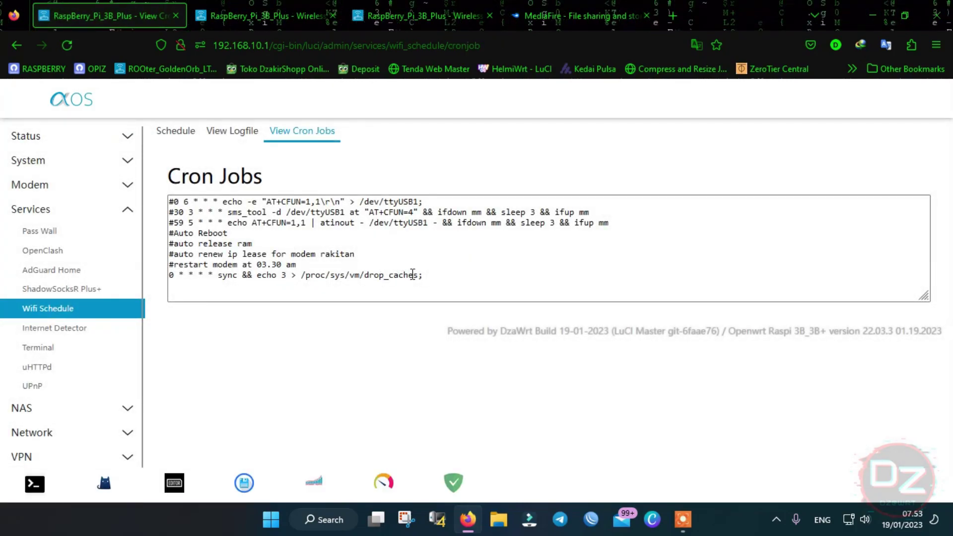
{"action": "left_click", "coordinate": [436, 283]}
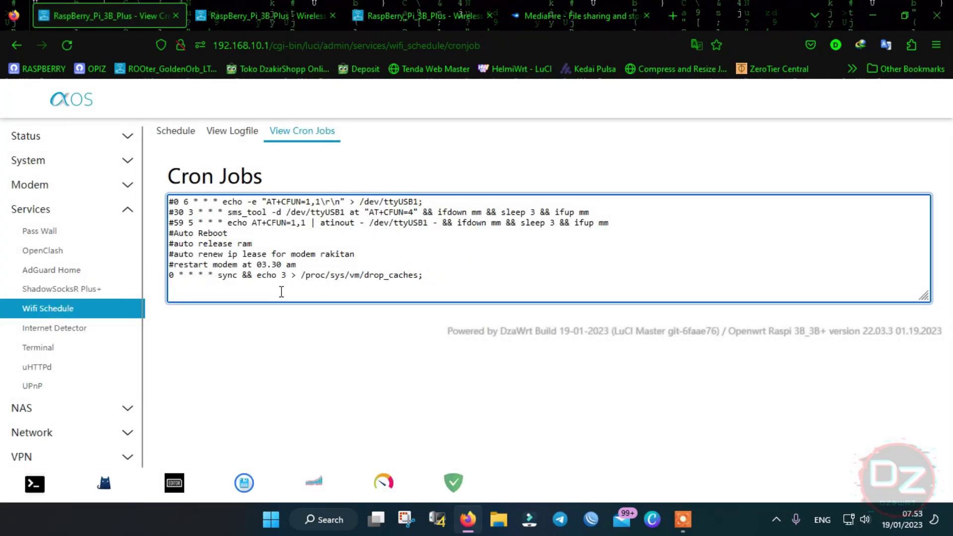
{"action": "left_click", "coordinate": [186, 130]}
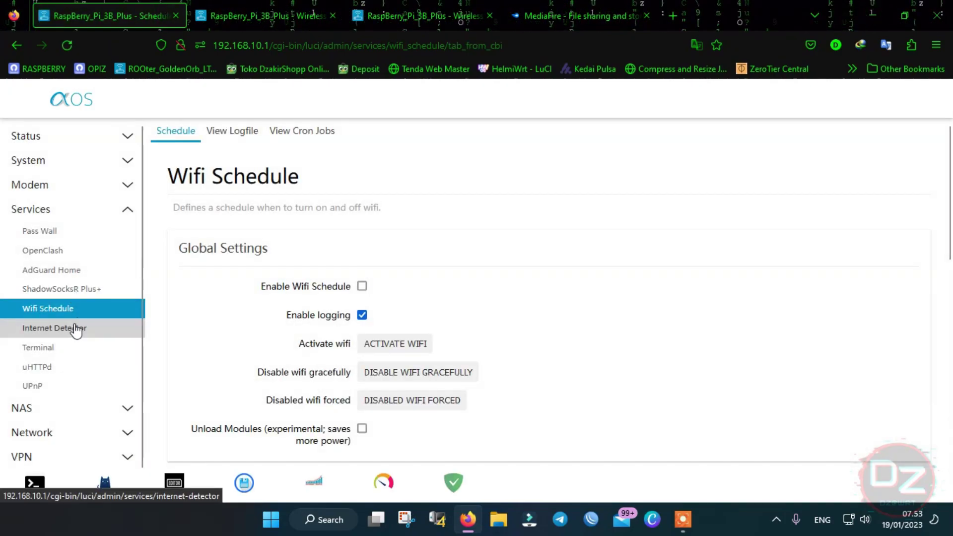
- View Internet Detector's user-scripts down-script and dismiss it unchanged
{"action": "left_click", "coordinate": [77, 332]}
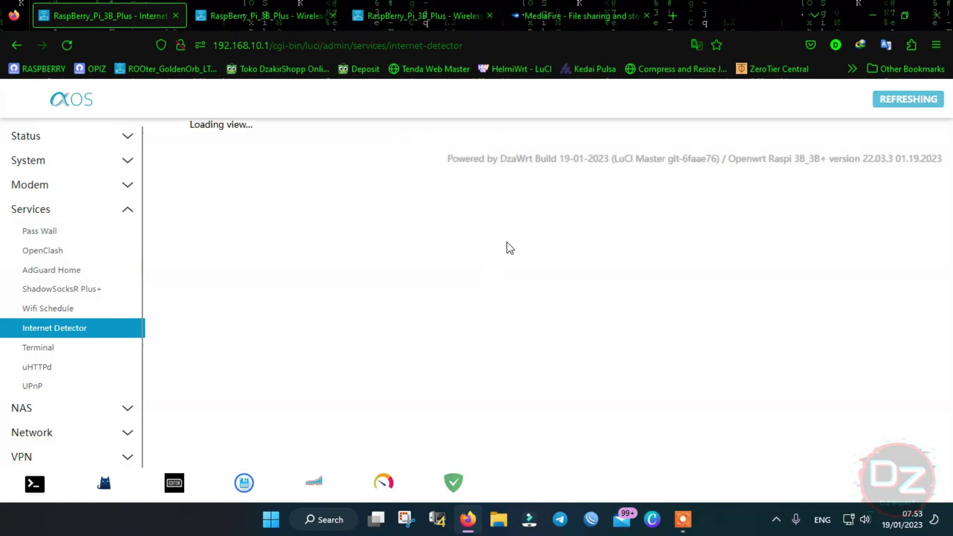
{"action": "scroll", "coordinate": [532, 248], "scroll_direction": "down", "scroll_amount": 5}
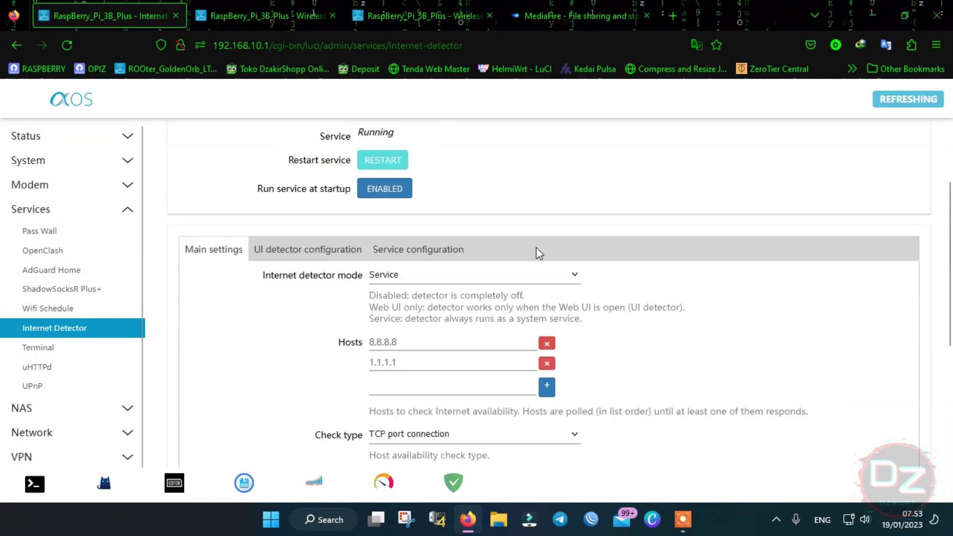
{"action": "scroll", "coordinate": [542, 253], "scroll_direction": "down", "scroll_amount": 3}
{"action": "left_click", "coordinate": [675, 347]}
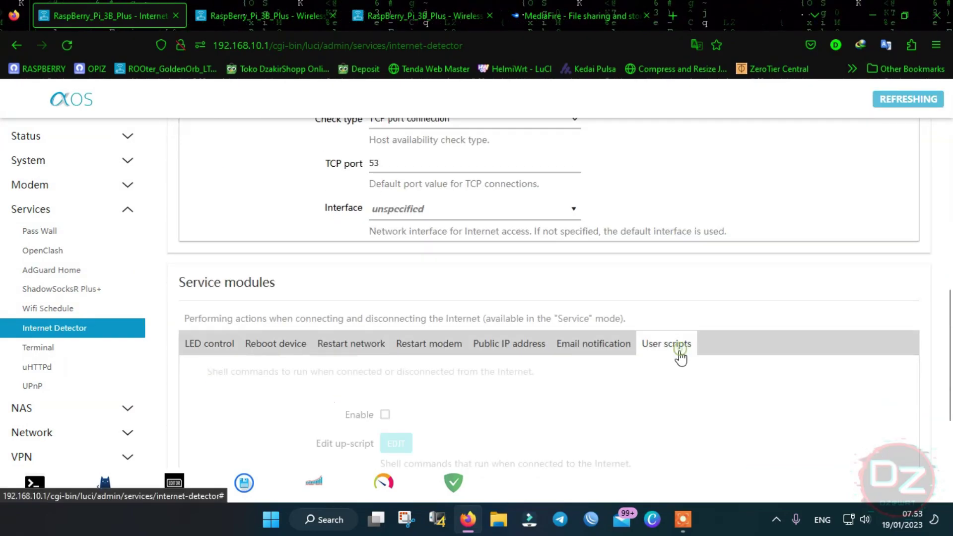
{"action": "scroll", "coordinate": [496, 316], "scroll_direction": "down", "scroll_amount": 4}
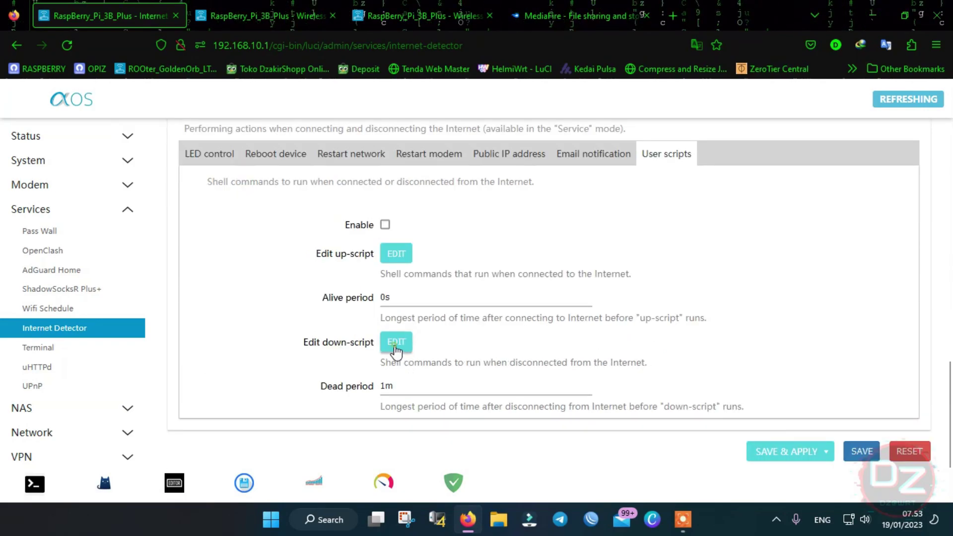
{"action": "left_click", "coordinate": [395, 343]}
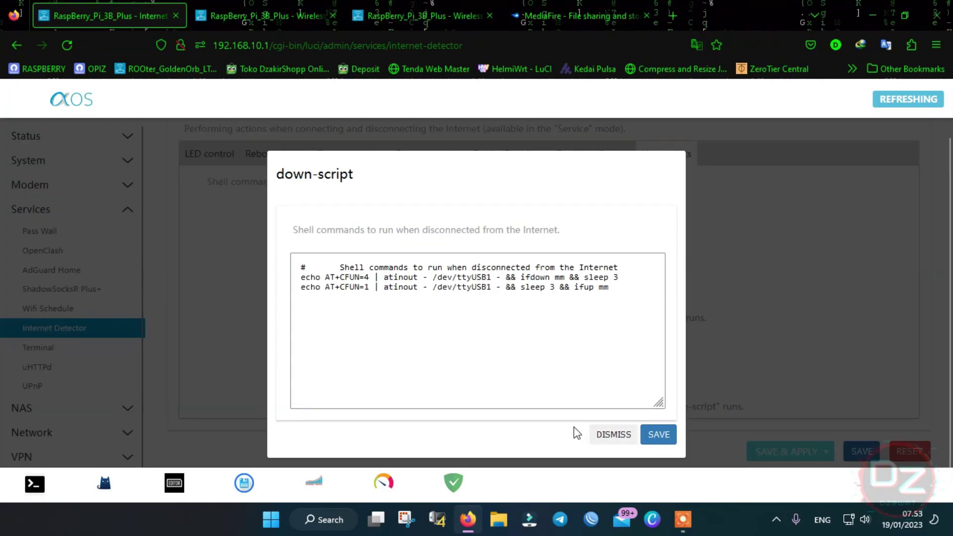
{"action": "left_click", "coordinate": [614, 436]}
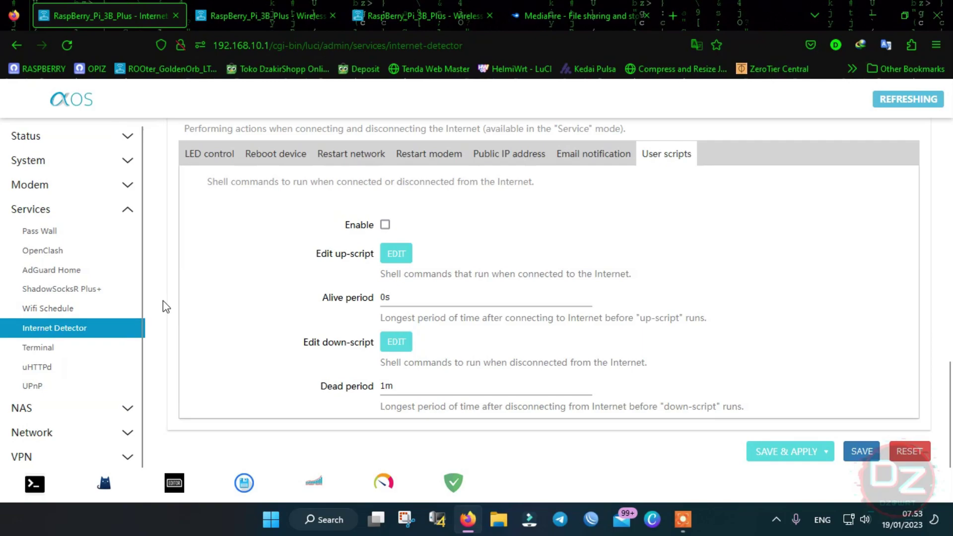
{"action": "scroll", "coordinate": [113, 327], "scroll_direction": "down", "scroll_amount": 1}
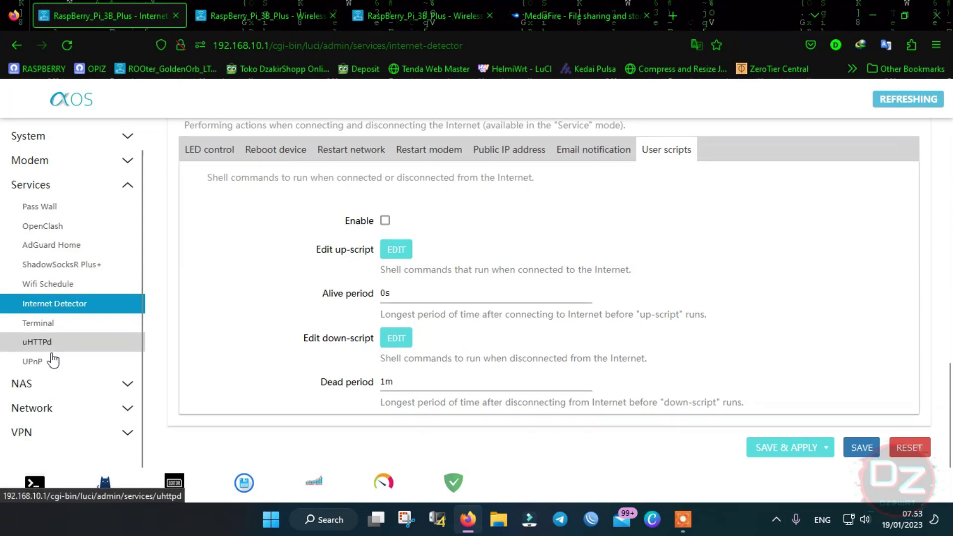
- Open NAS > Tiny File Manager listing the router's root folders
{"action": "left_click", "coordinate": [78, 390]}
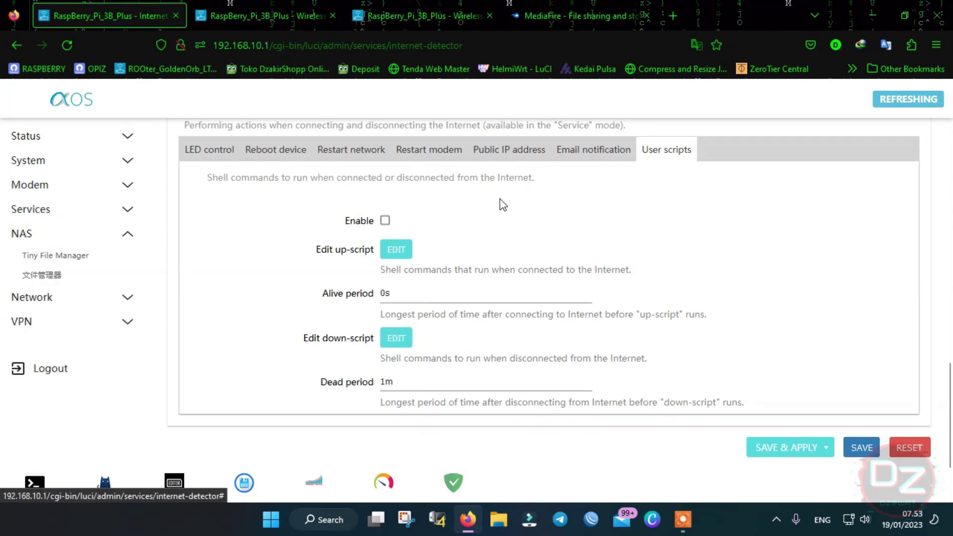
{"action": "left_click", "coordinate": [66, 259]}
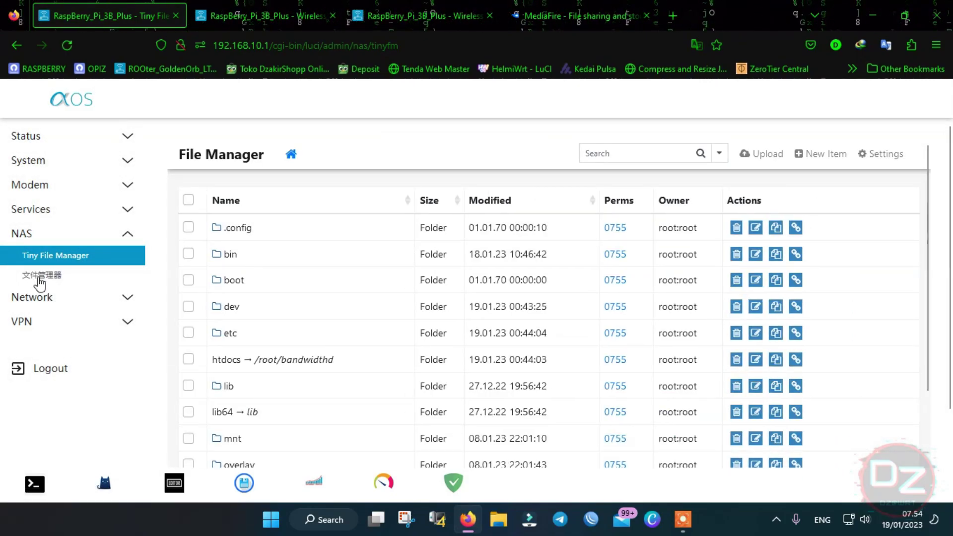
{"action": "left_click", "coordinate": [65, 298]}
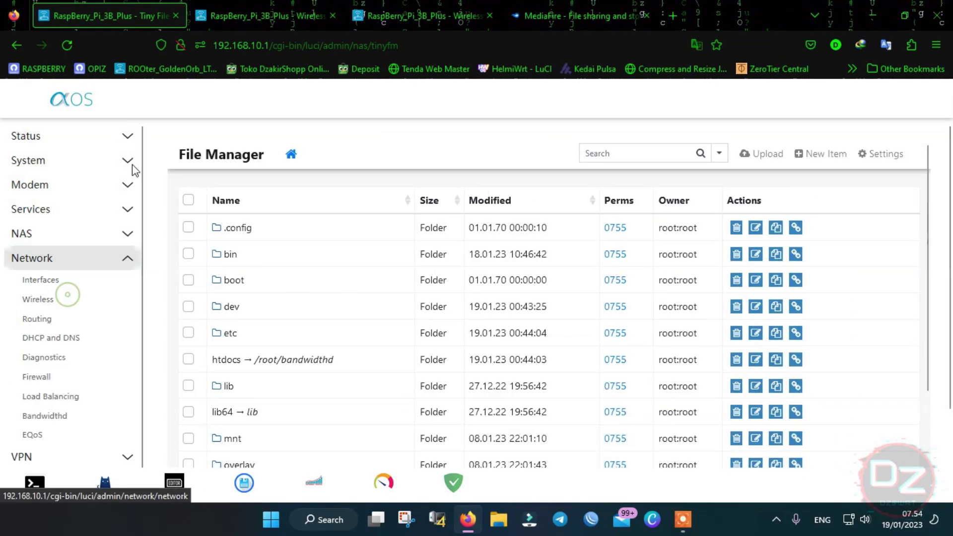
- Open Network > Interfaces and review the list, including WIREGUARD_VPN
{"action": "left_click", "coordinate": [44, 282]}
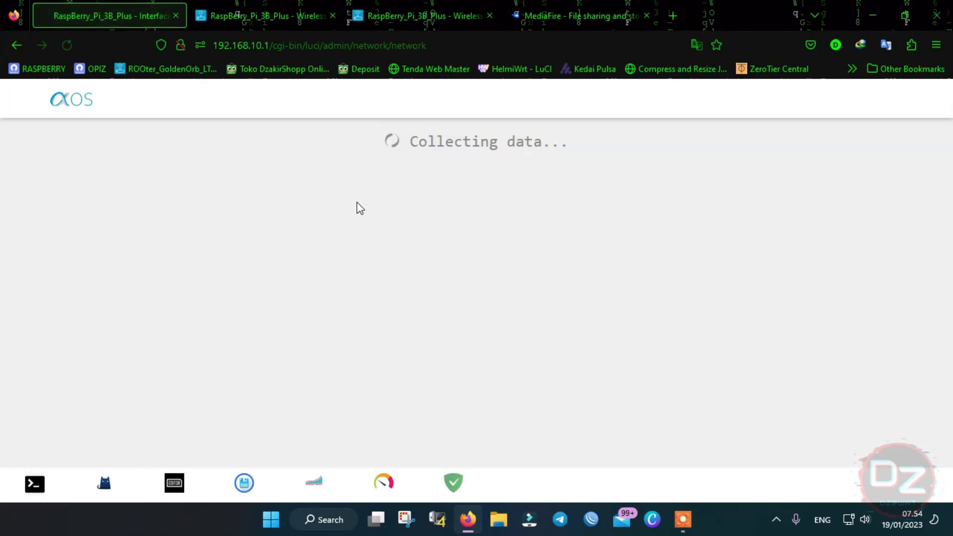
{"action": "scroll", "coordinate": [408, 218], "scroll_direction": "down", "scroll_amount": 2}
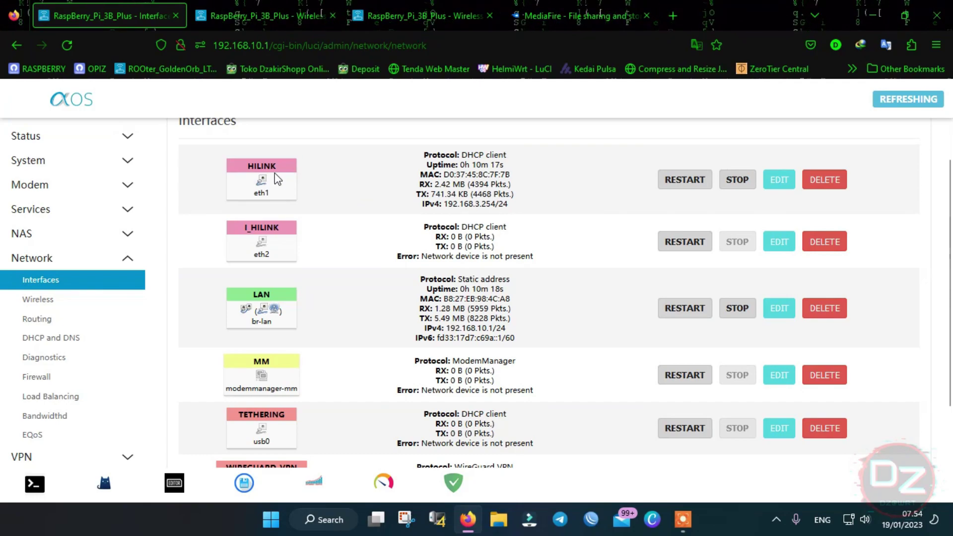
{"action": "scroll", "coordinate": [269, 254], "scroll_direction": "down", "scroll_amount": 3}
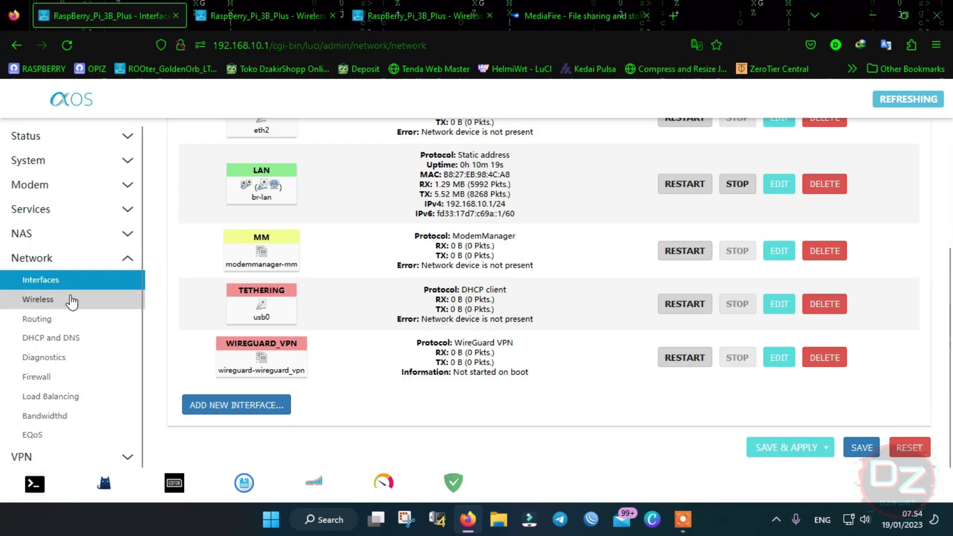
{"action": "scroll", "coordinate": [75, 304], "scroll_direction": "down", "scroll_amount": 1}
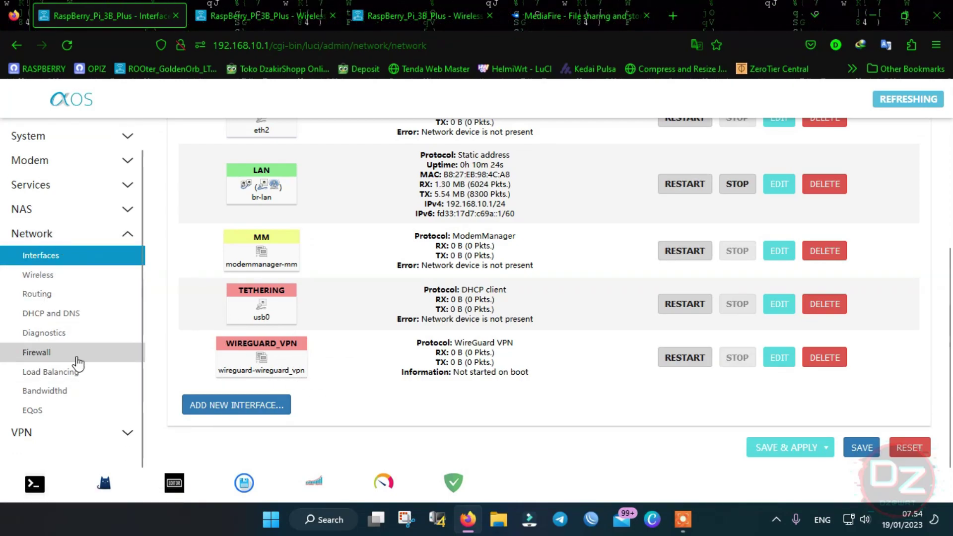
{"action": "left_click", "coordinate": [43, 432]}
{"action": "left_click", "coordinate": [64, 218]}
{"action": "scroll", "coordinate": [82, 298], "scroll_direction": "down", "scroll_amount": 1}
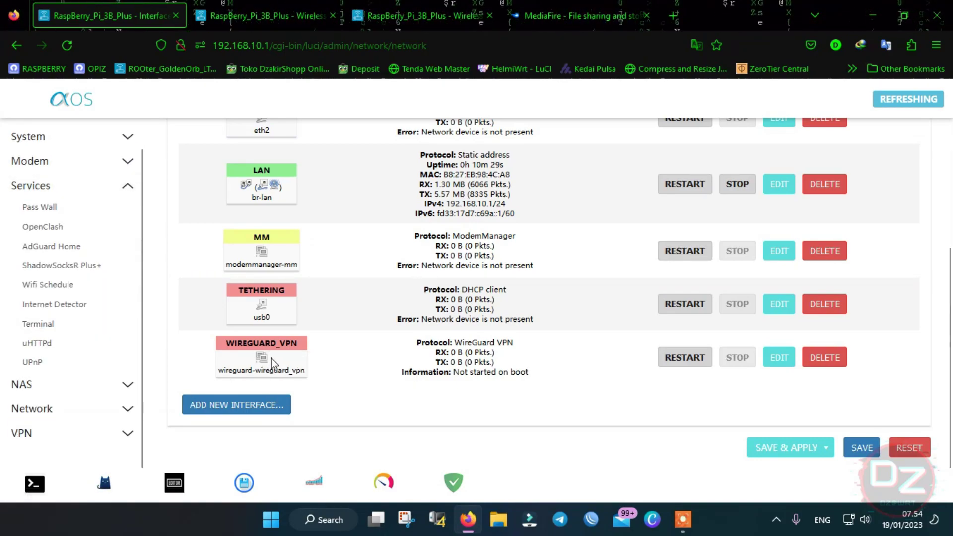
- Start a new interface, look through the protocol list, then cancel it
{"action": "left_click", "coordinate": [259, 404]}
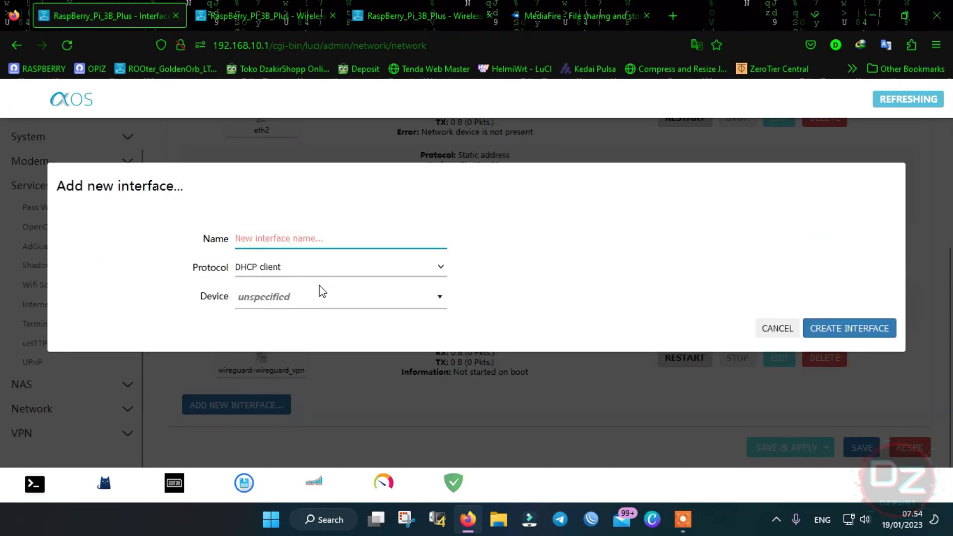
{"action": "left_click", "coordinate": [321, 269]}
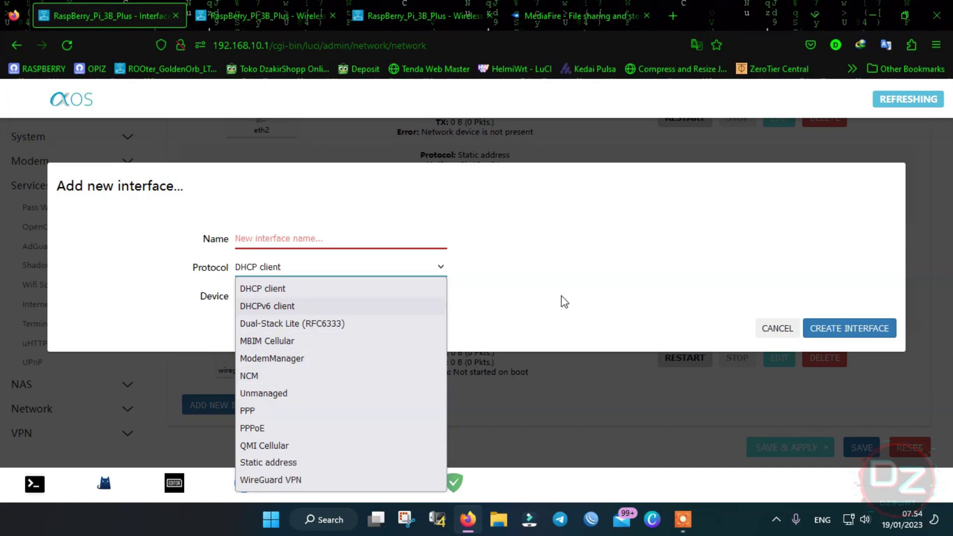
{"action": "left_click", "coordinate": [600, 272]}
{"action": "left_click", "coordinate": [793, 328]}
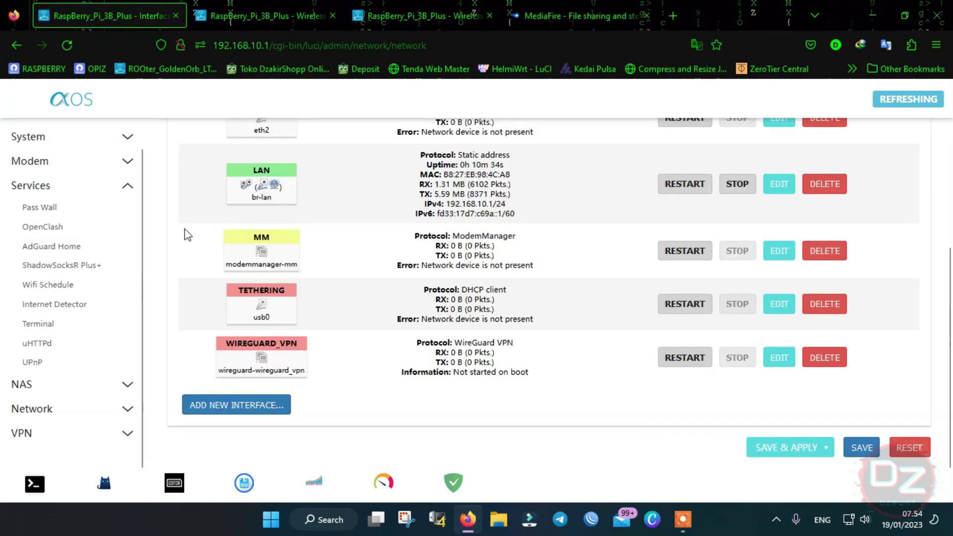
- View WireGuard status in a new tab, showing no interfaces configured, then close it
{"action": "left_click", "coordinate": [85, 140]}
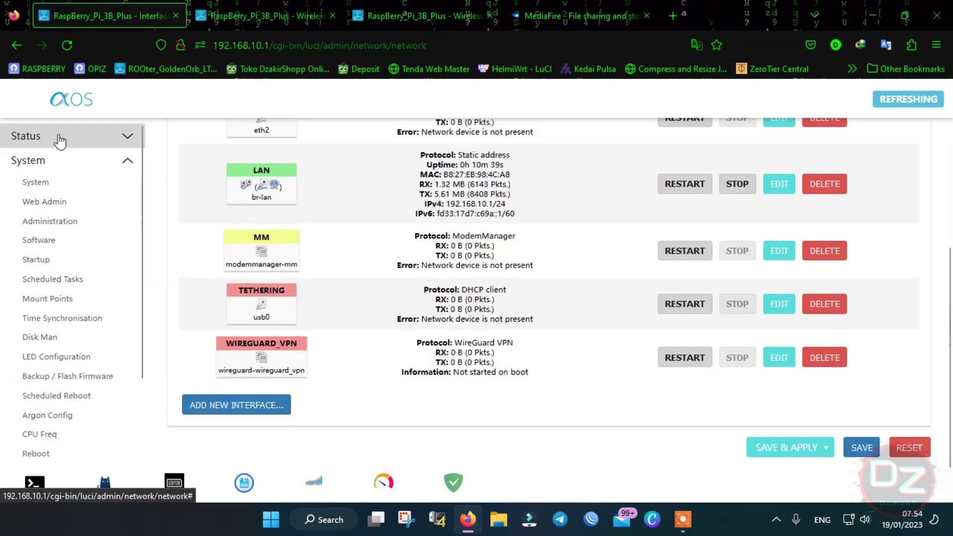
{"action": "left_click", "coordinate": [60, 141]}
{"action": "right_click", "coordinate": [57, 331]}
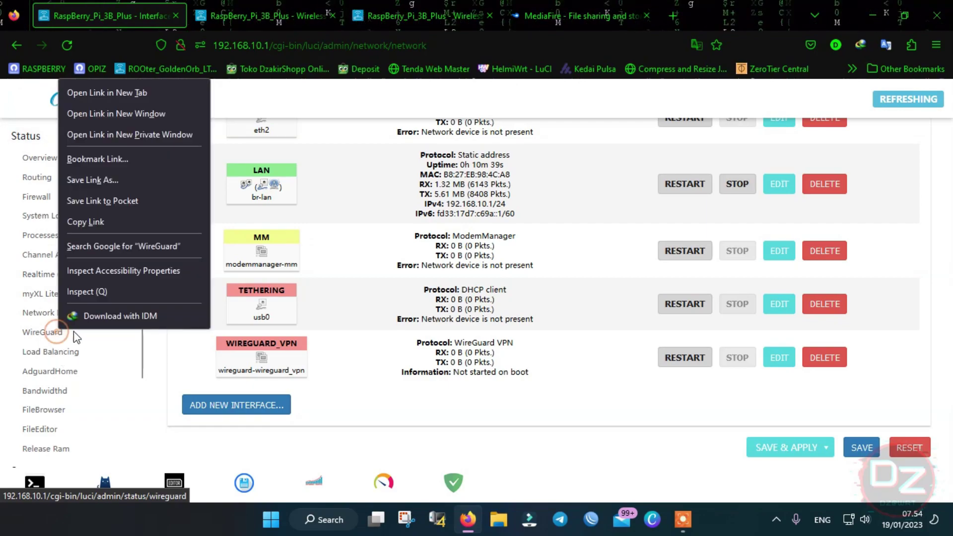
{"action": "left_click", "coordinate": [106, 92]}
{"action": "left_click", "coordinate": [251, 8]}
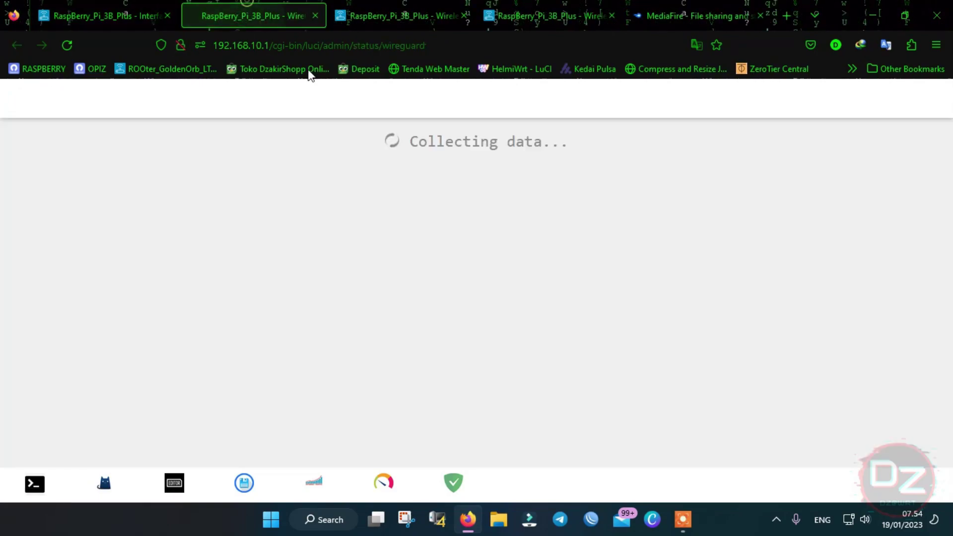
{"action": "left_click", "coordinate": [318, 15]}
- Expand the System, Services and Network menus and open Network > Firewall zone settings
{"action": "scroll", "coordinate": [86, 354], "scroll_direction": "down", "scroll_amount": 3}
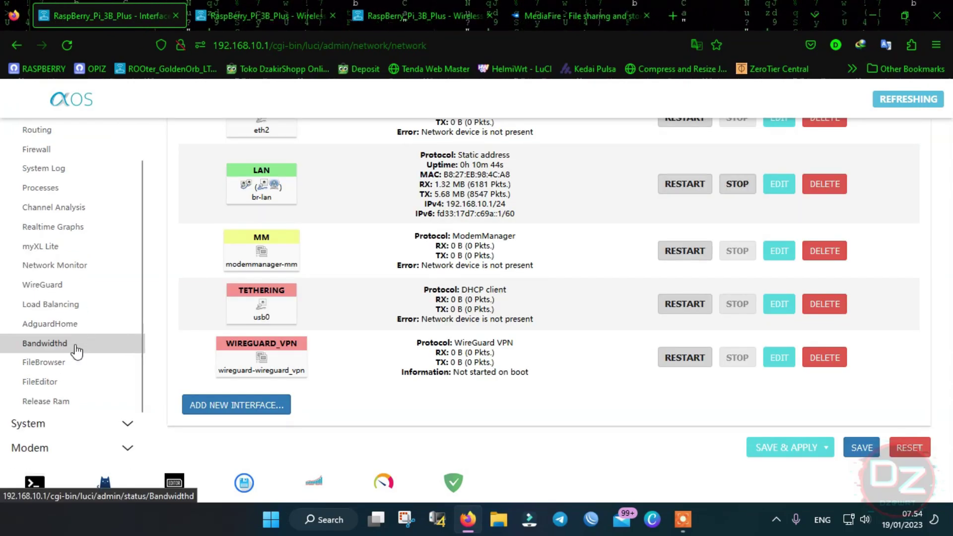
{"action": "left_click", "coordinate": [89, 380]}
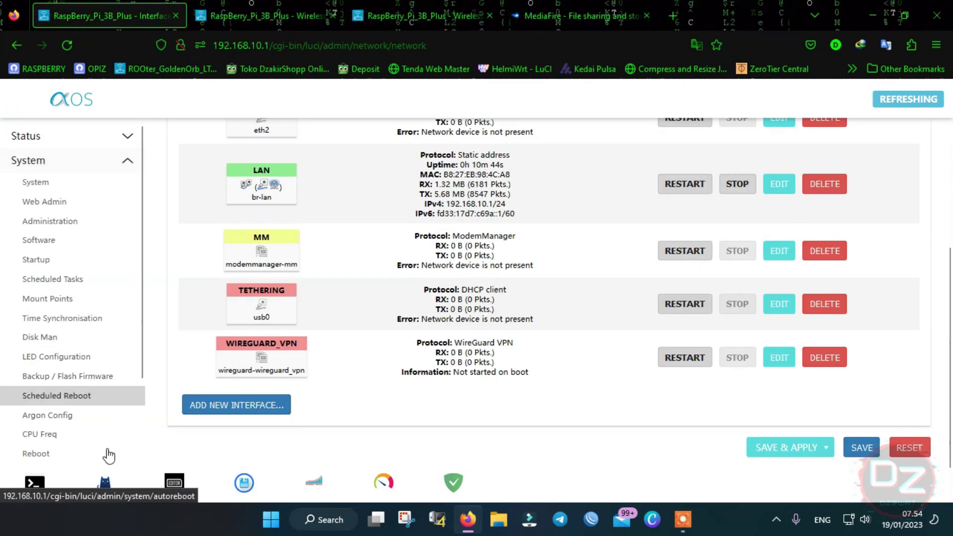
{"action": "scroll", "coordinate": [89, 436], "scroll_direction": "down", "scroll_amount": 3}
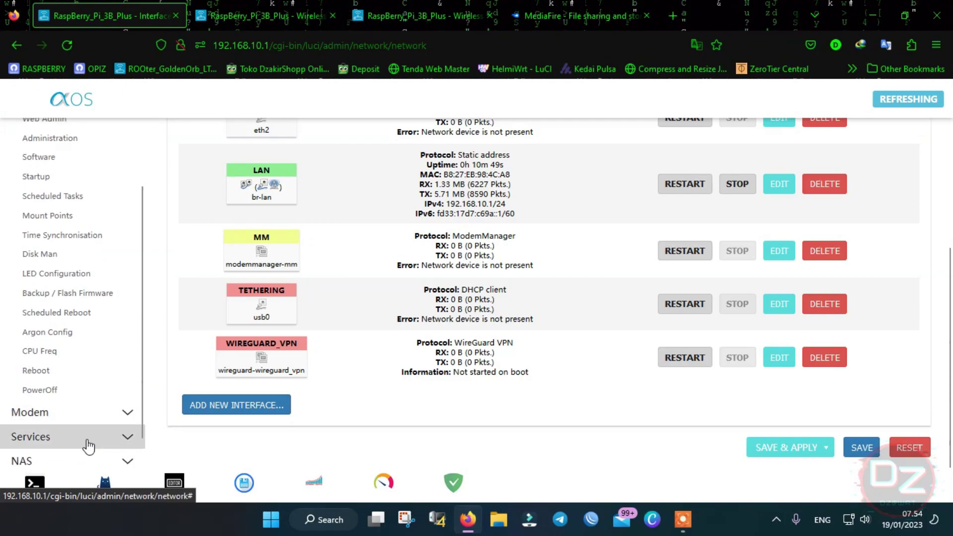
{"action": "left_click", "coordinate": [89, 438]}
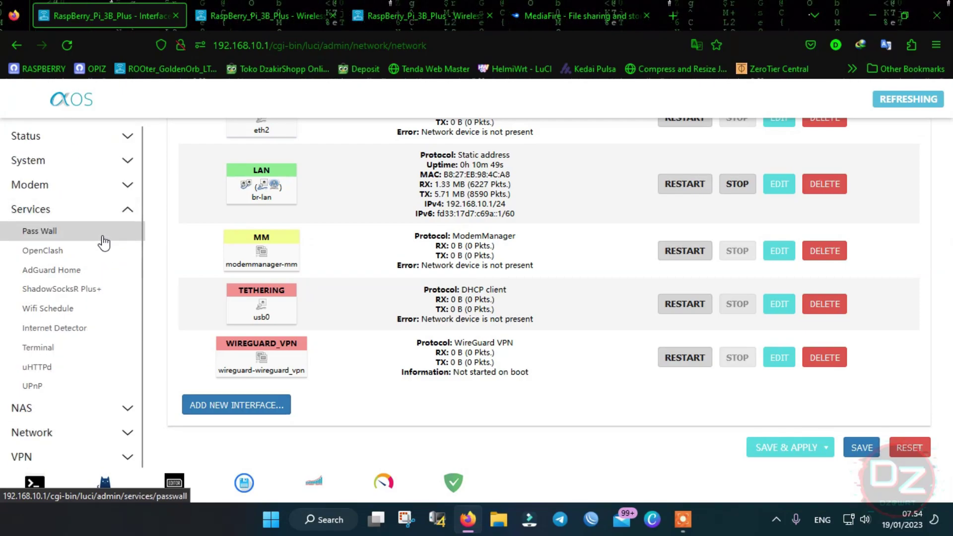
{"action": "left_click", "coordinate": [114, 435]}
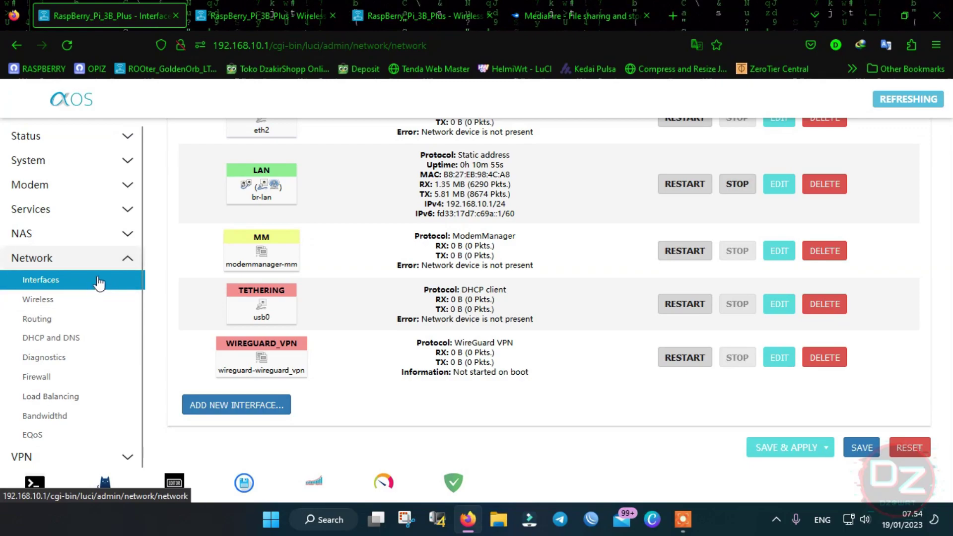
{"action": "left_click", "coordinate": [72, 364]}
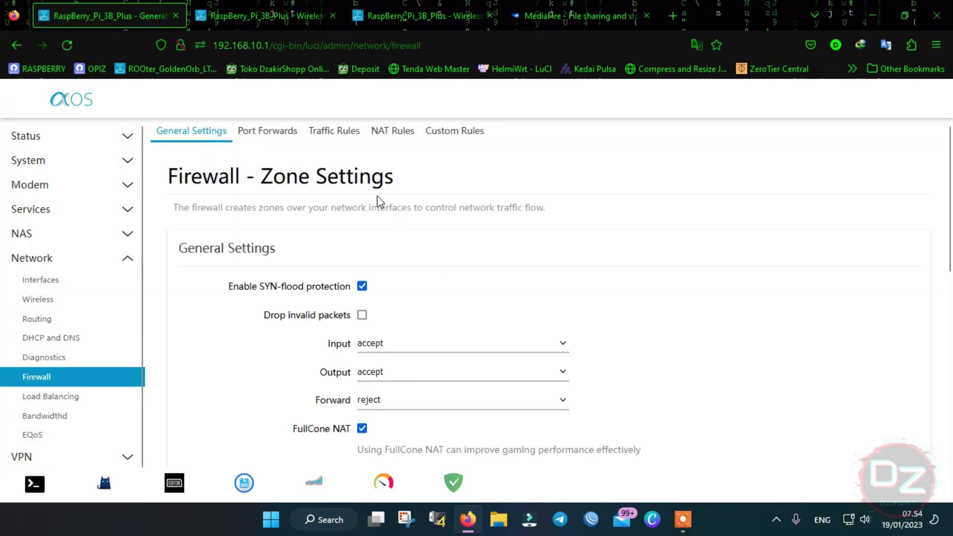
{"action": "scroll", "coordinate": [284, 214], "scroll_direction": "down", "scroll_amount": 3}
{"action": "scroll", "coordinate": [284, 209], "scroll_direction": "up", "scroll_amount": 3}
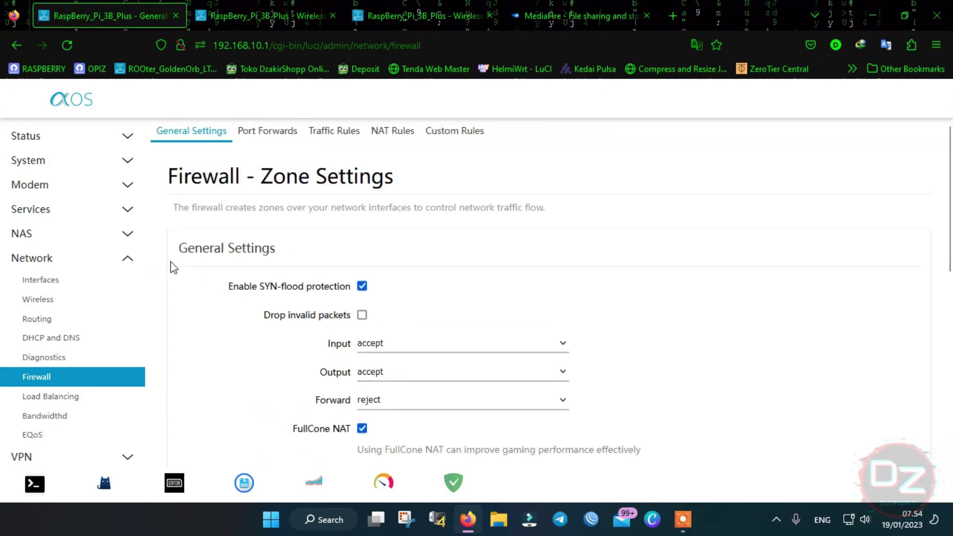
- Open the EDITOR file manager shortcut in a new browser tab
{"action": "right_click", "coordinate": [183, 494]}
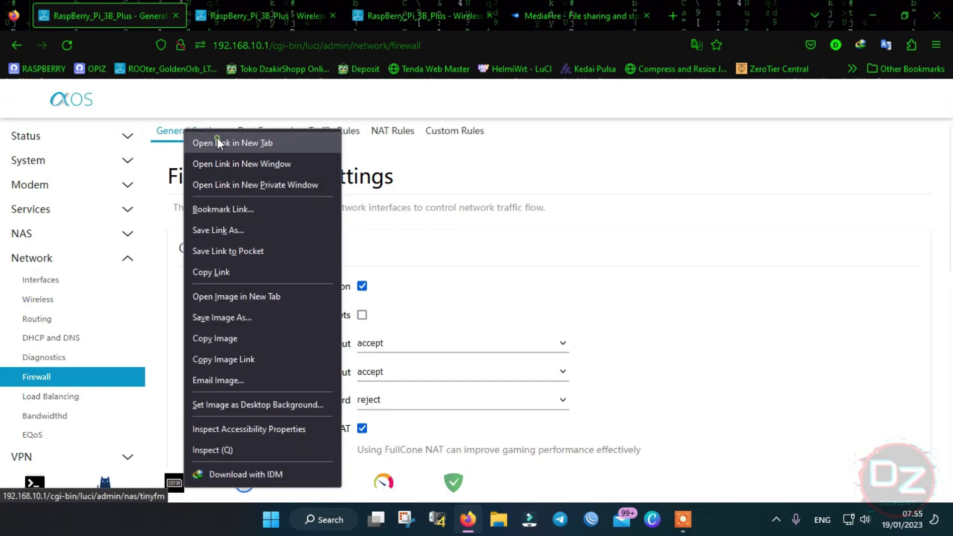
{"action": "left_click", "coordinate": [218, 143]}
{"action": "left_click", "coordinate": [261, 3]}
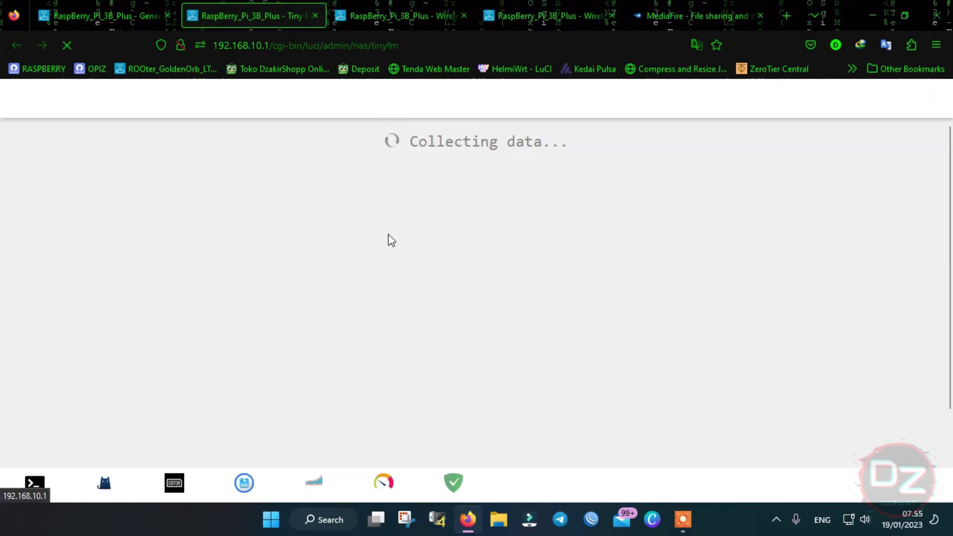
{"action": "scroll", "coordinate": [368, 228], "scroll_direction": "down", "scroll_amount": 2}
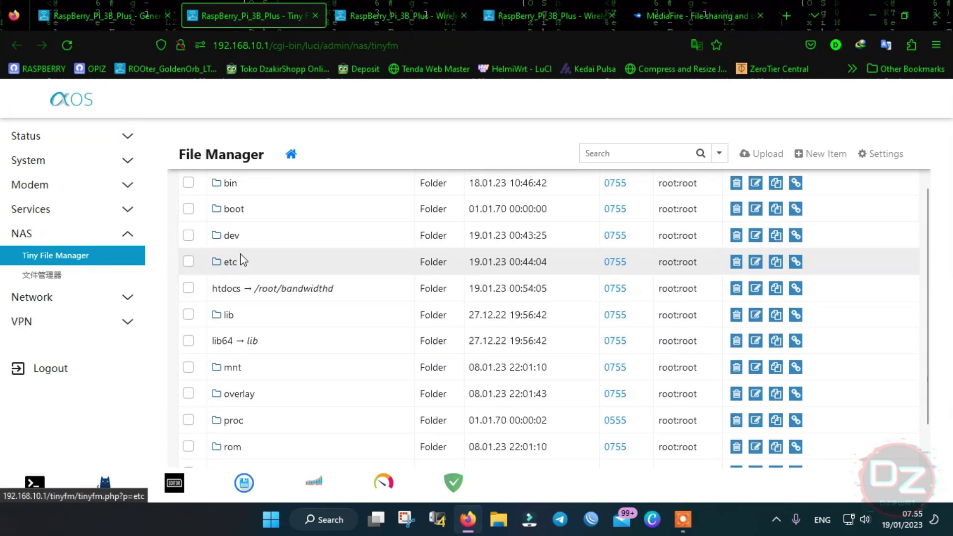
- Browse into the etc/nftables.d folder in Tiny File Manager
{"action": "left_click", "coordinate": [231, 263]}
{"action": "scroll", "coordinate": [305, 314], "scroll_direction": "down", "scroll_amount": 4}
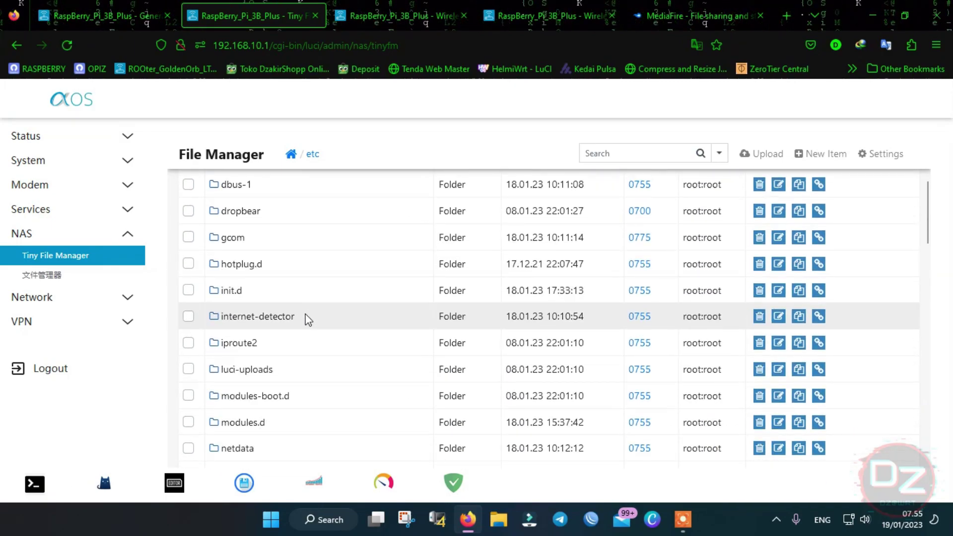
{"action": "scroll", "coordinate": [307, 319], "scroll_direction": "down", "scroll_amount": 5}
{"action": "scroll", "coordinate": [288, 344], "scroll_direction": "down", "scroll_amount": 3}
{"action": "scroll", "coordinate": [281, 349], "scroll_direction": "up", "scroll_amount": 3}
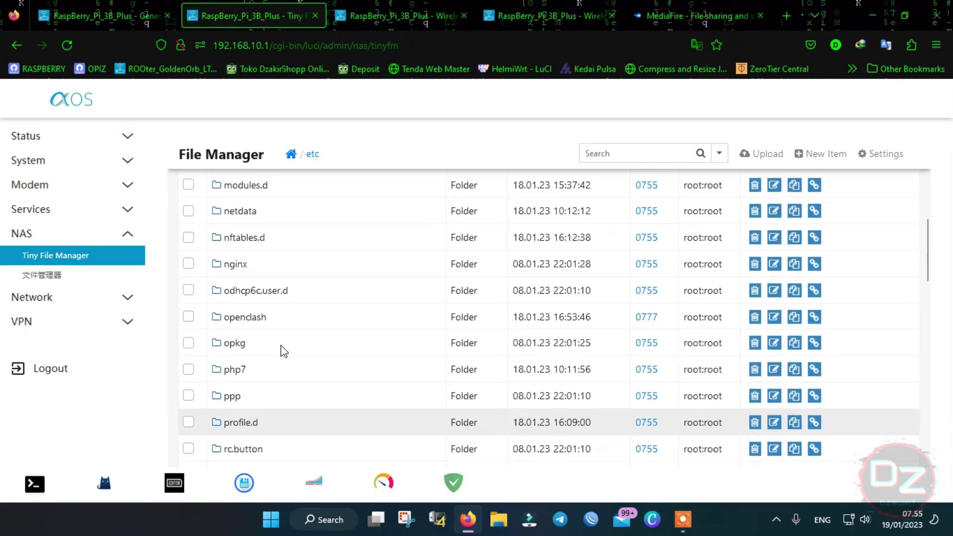
{"action": "scroll", "coordinate": [284, 350], "scroll_direction": "up", "scroll_amount": 1}
{"action": "left_click", "coordinate": [241, 300]}
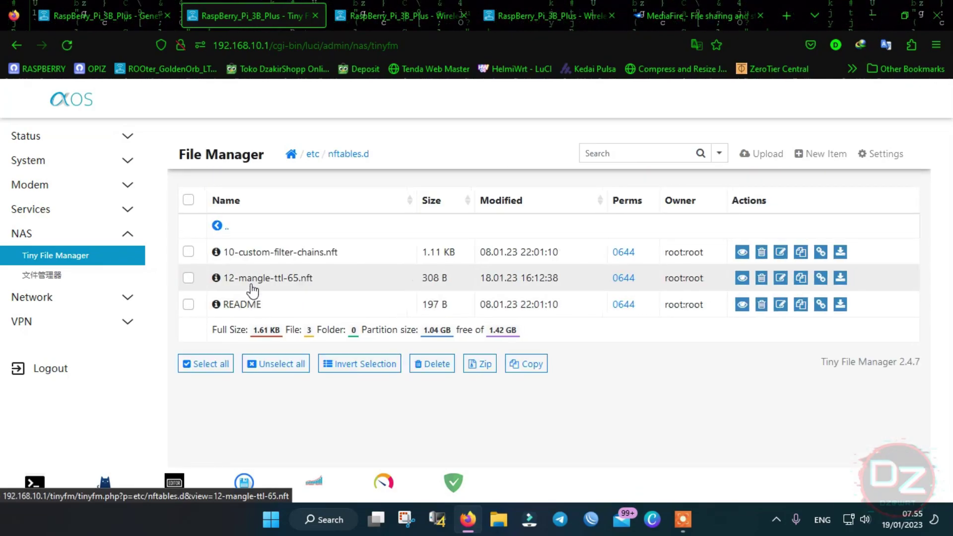
- View 12-mangle-ttl-65.nft, then confirm on the Interfaces page that HILINK uses device eth1
{"action": "left_click", "coordinate": [304, 289]}
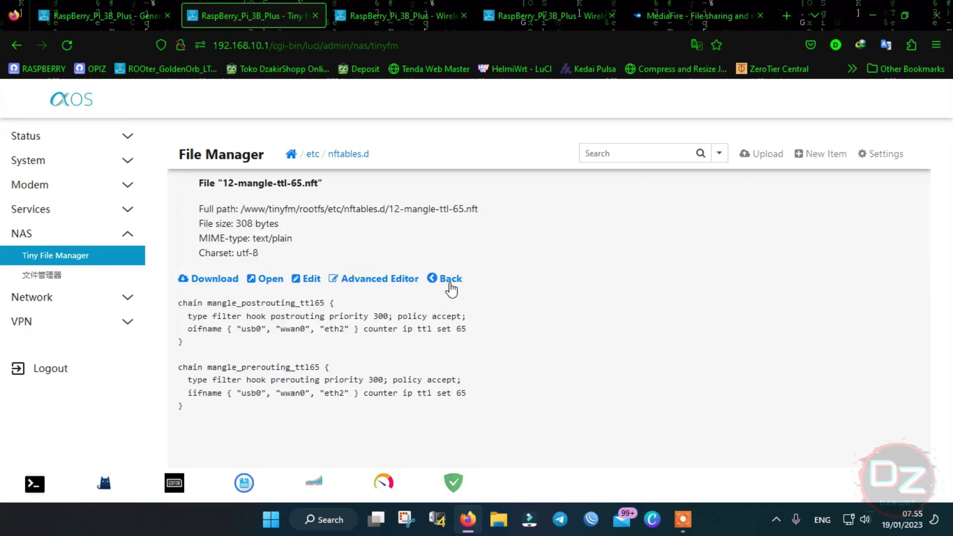
{"action": "scroll", "coordinate": [500, 252], "scroll_direction": "down", "scroll_amount": 1}
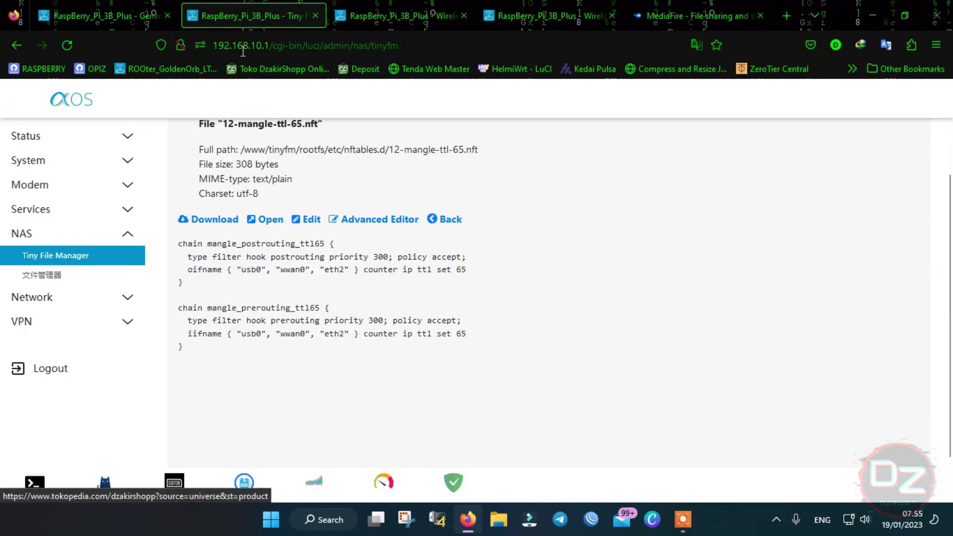
{"action": "left_click", "coordinate": [113, 4]}
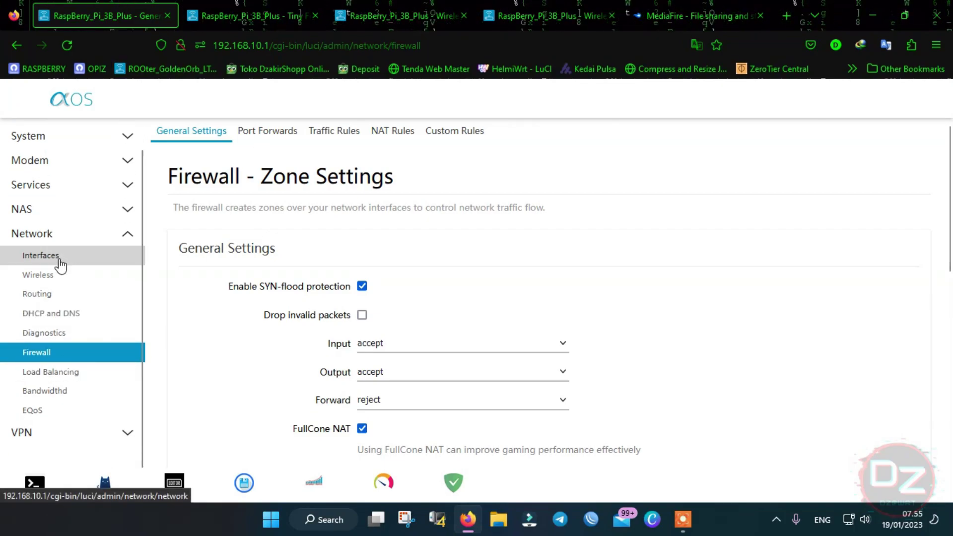
{"action": "right_click", "coordinate": [59, 255]}
{"action": "left_click", "coordinate": [96, 275]}
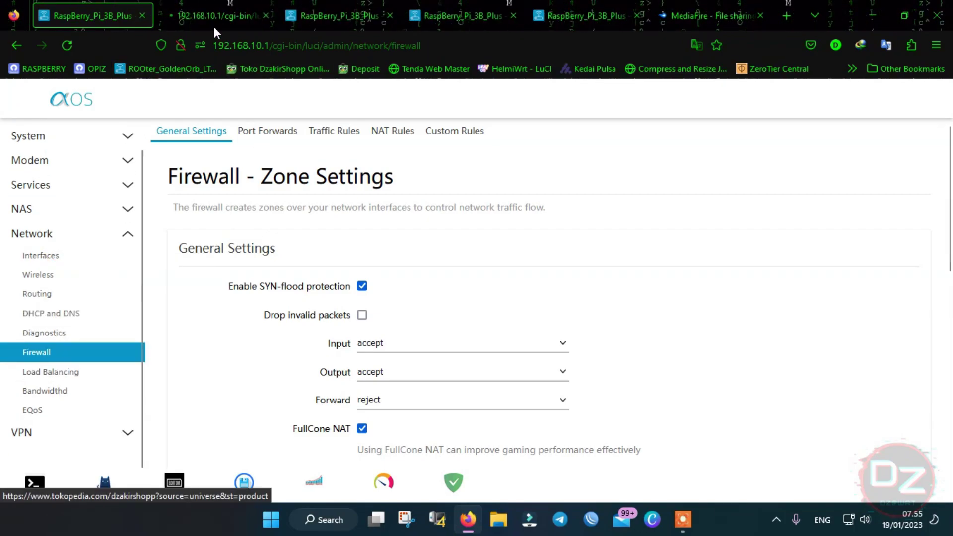
{"action": "left_click", "coordinate": [147, 18]}
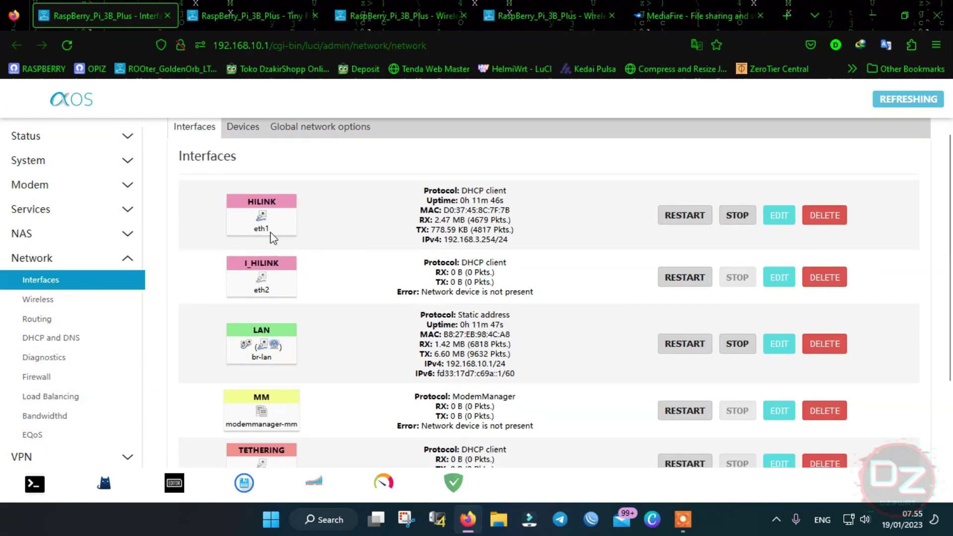
{"action": "double_click", "coordinate": [268, 228]}
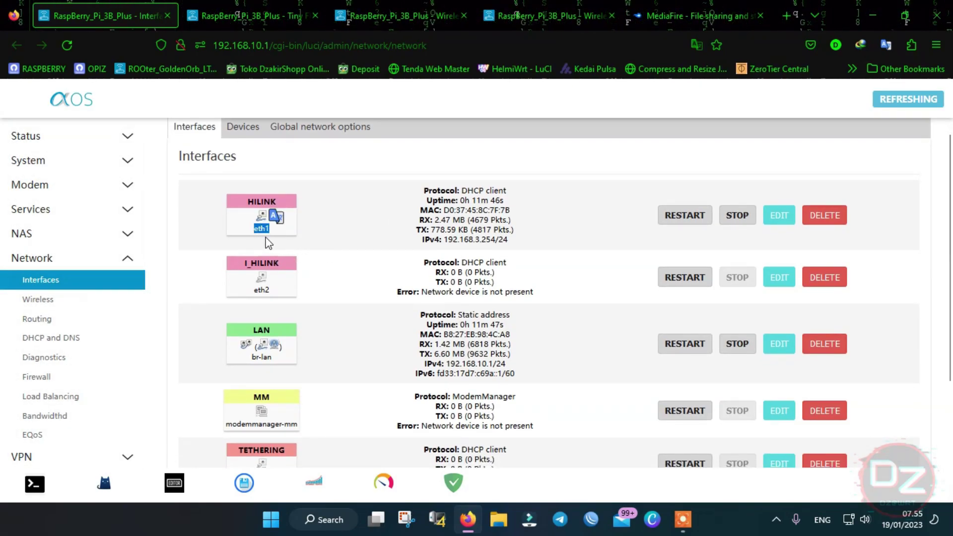
{"action": "left_click", "coordinate": [273, 7]}
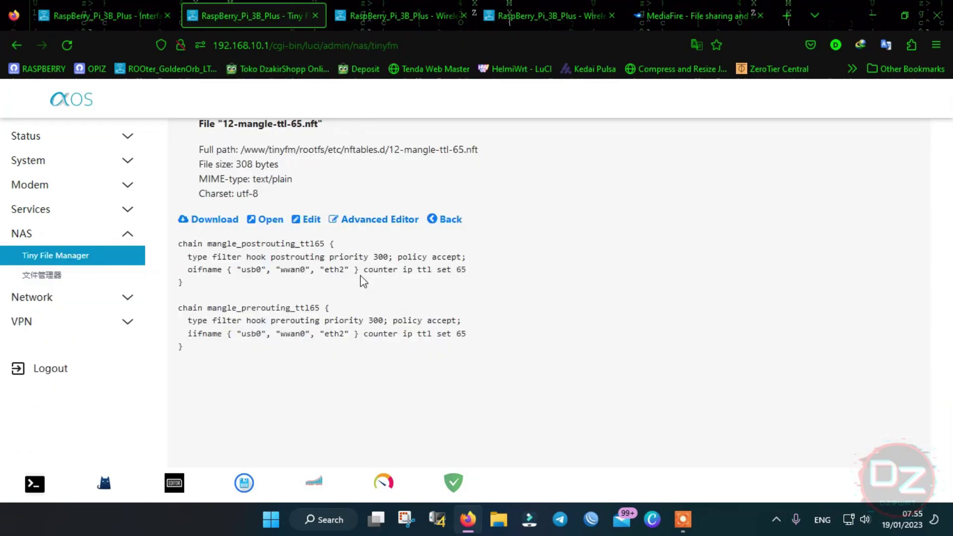
- In the Advanced Editor, add "eth1" after "eth2" in line 3's interface list
{"action": "left_click", "coordinate": [389, 219]}
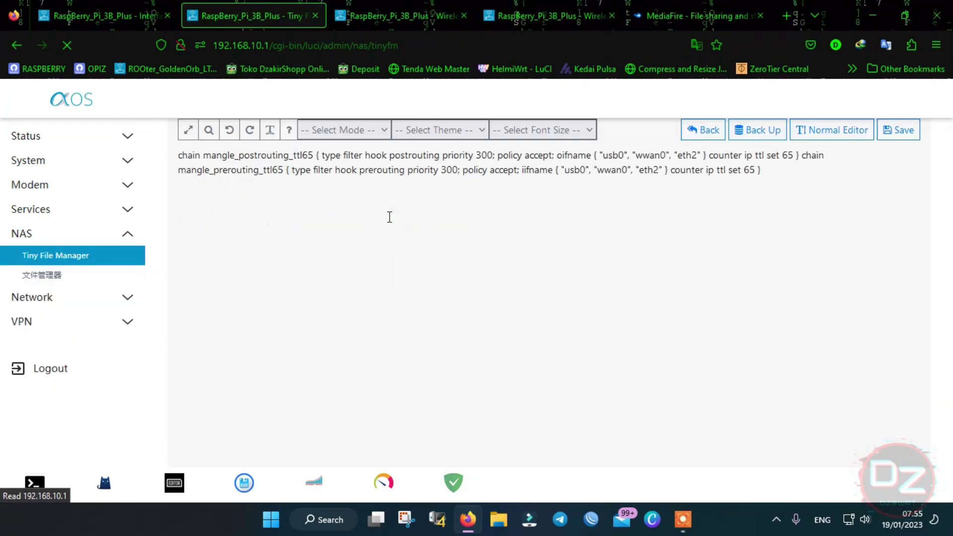
{"action": "scroll", "coordinate": [367, 226], "scroll_direction": "up", "scroll_amount": 1}
{"action": "left_click_drag", "start_coordinate": [380, 199], "coordinate": [341, 197]}
{"action": "key", "text": "ctrl+c"}
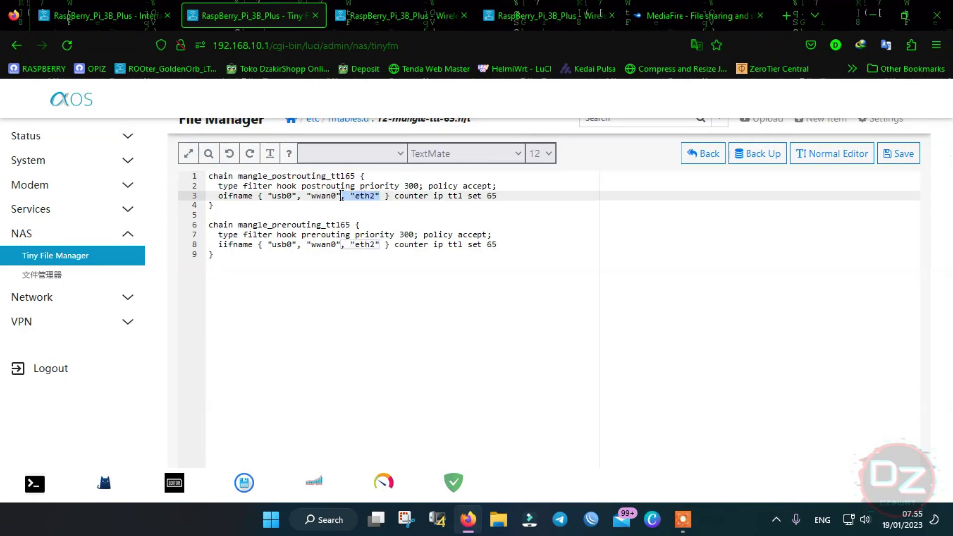
{"action": "left_click", "coordinate": [381, 197]}
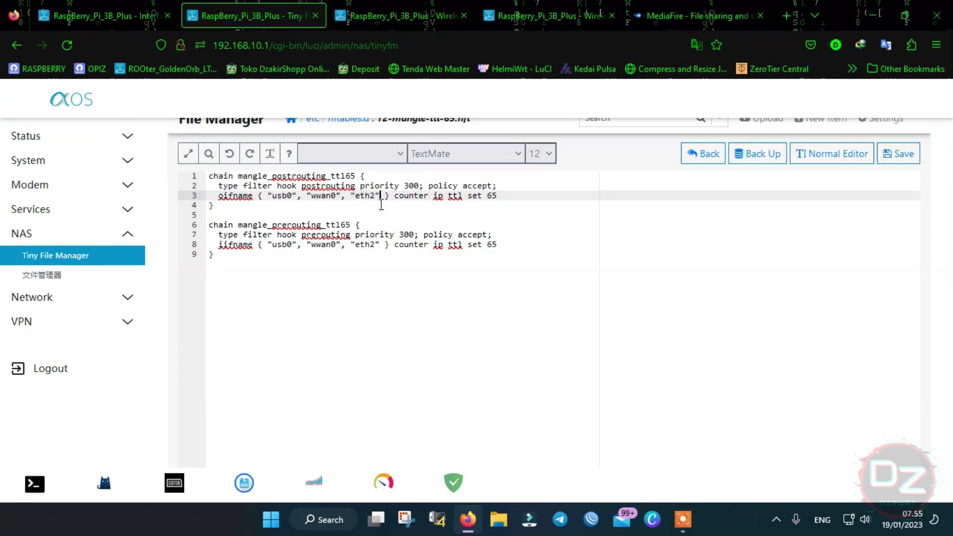
{"action": "key", "text": "ctrl+v"}
{"action": "left_click", "coordinate": [414, 197]}
{"action": "key", "text": "BackSpace"}
{"action": "type", "text": "1"}
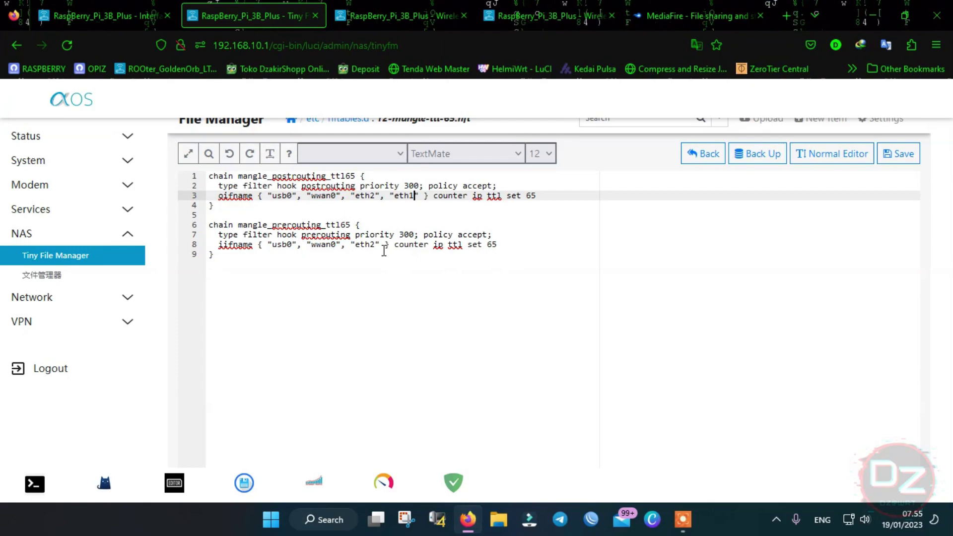
- Copy the new "eth1" entry and paste it after "eth2" on line 8
{"action": "left_click", "coordinate": [381, 246]}
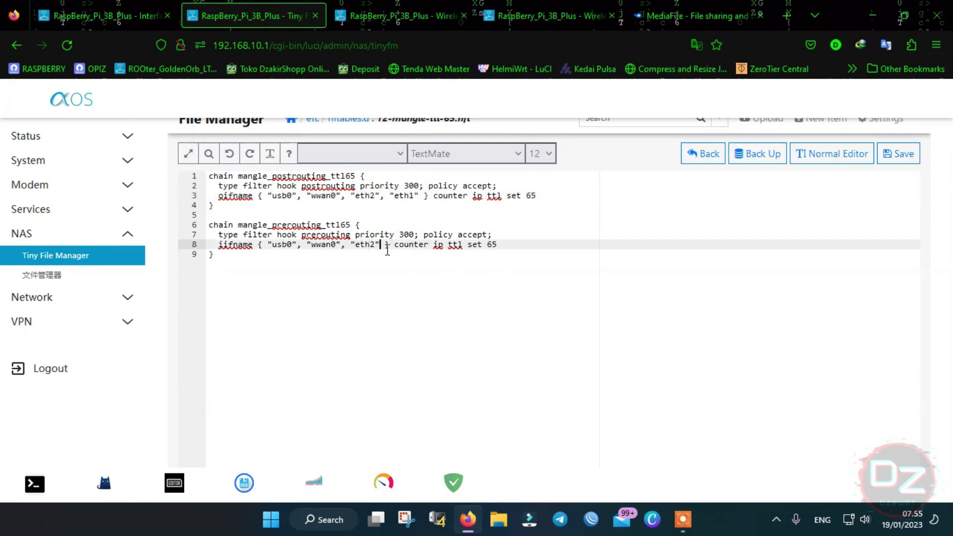
{"action": "left_click_drag", "start_coordinate": [420, 195], "coordinate": [381, 195]}
{"action": "key", "text": "ctrl+c"}
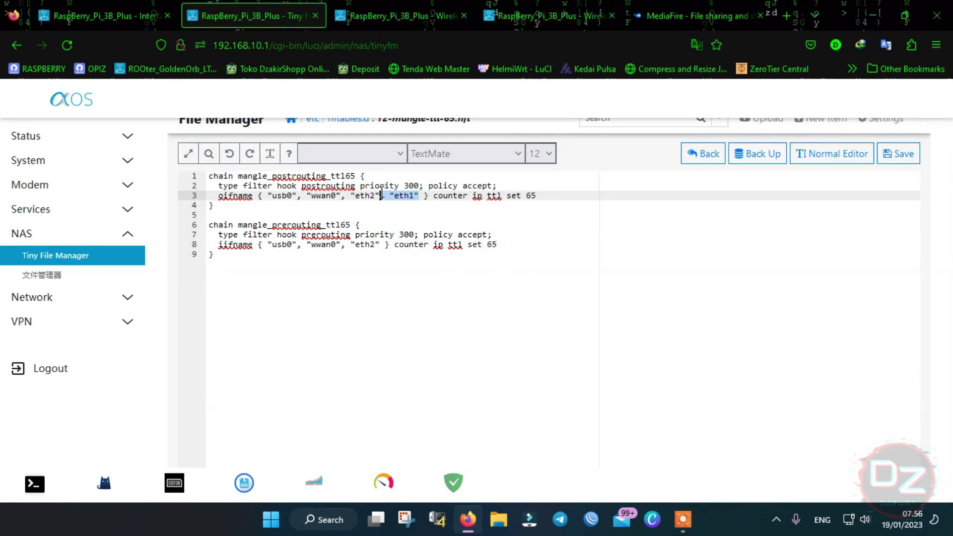
{"action": "left_click_drag", "start_coordinate": [379, 245], "coordinate": [356, 244]}
{"action": "left_click", "coordinate": [378, 246]}
{"action": "key", "text": "ctrl+v"}
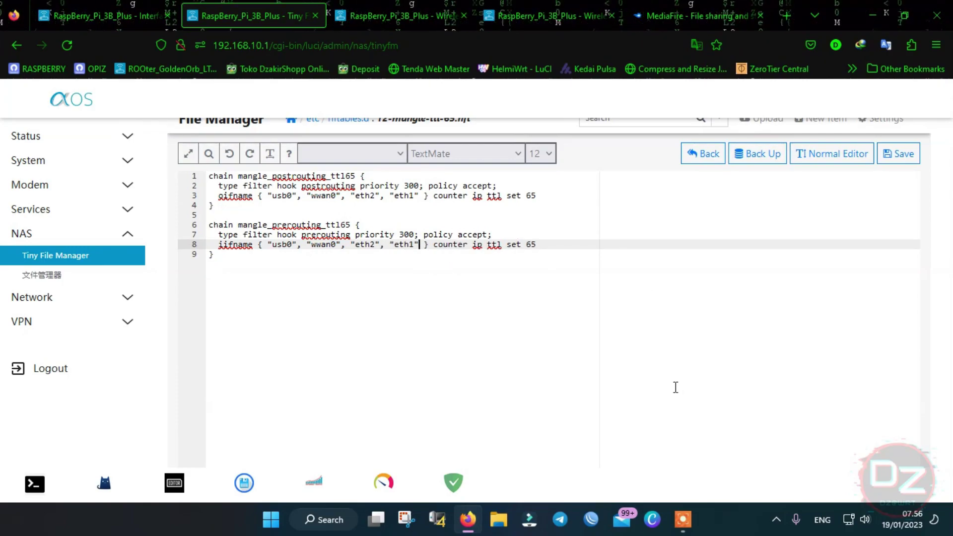
{"action": "key", "text": "super+r"}
- Launch cmd and run 'ping 8.8.8.8 -t', moving the console to the lower right
{"action": "type", "text": "cmd"}
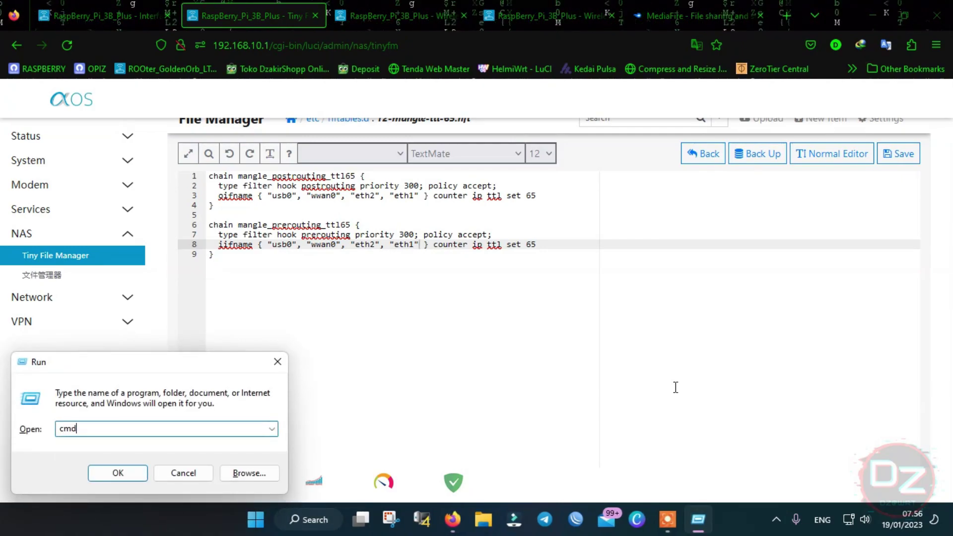
{"action": "key", "text": "Return"}
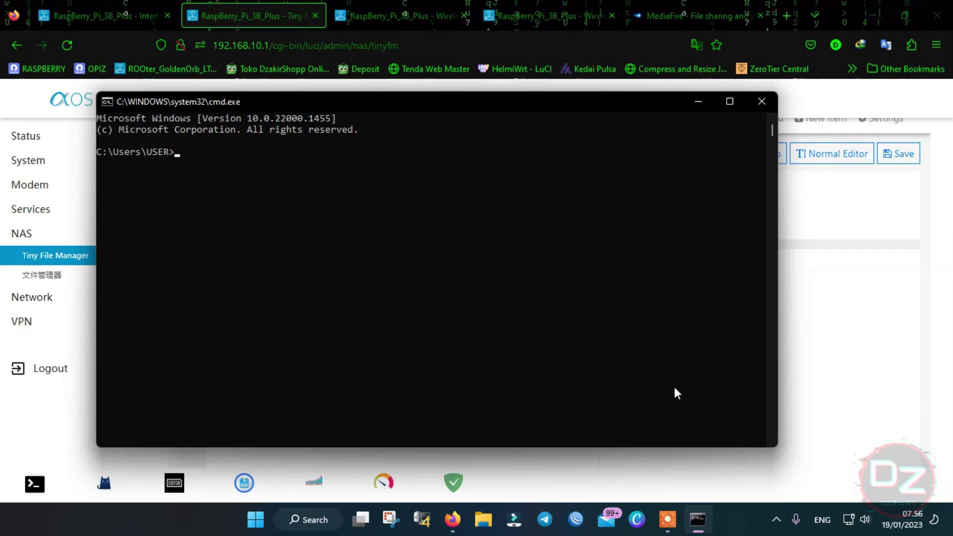
{"action": "type", "text": "ping 8.8.8."}
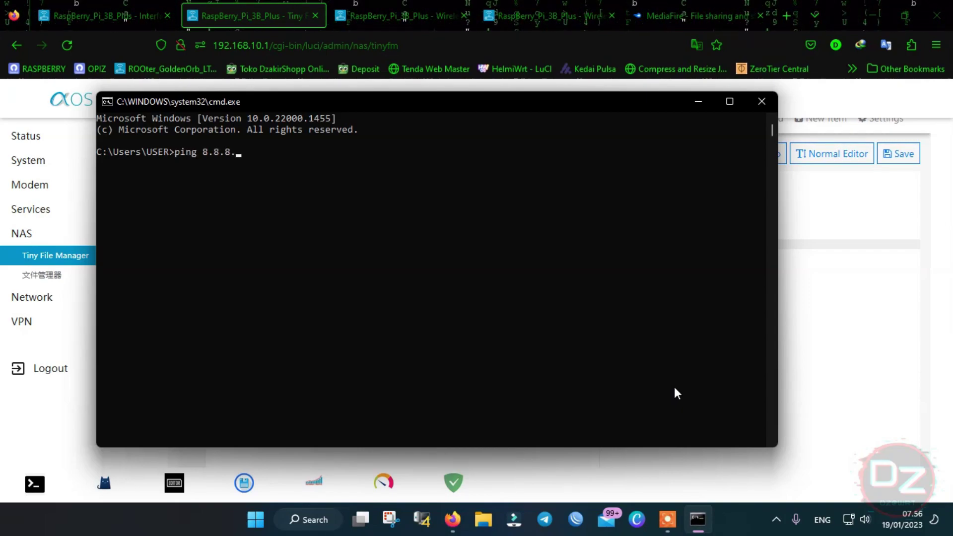
{"action": "type", "text": "8 -t"}
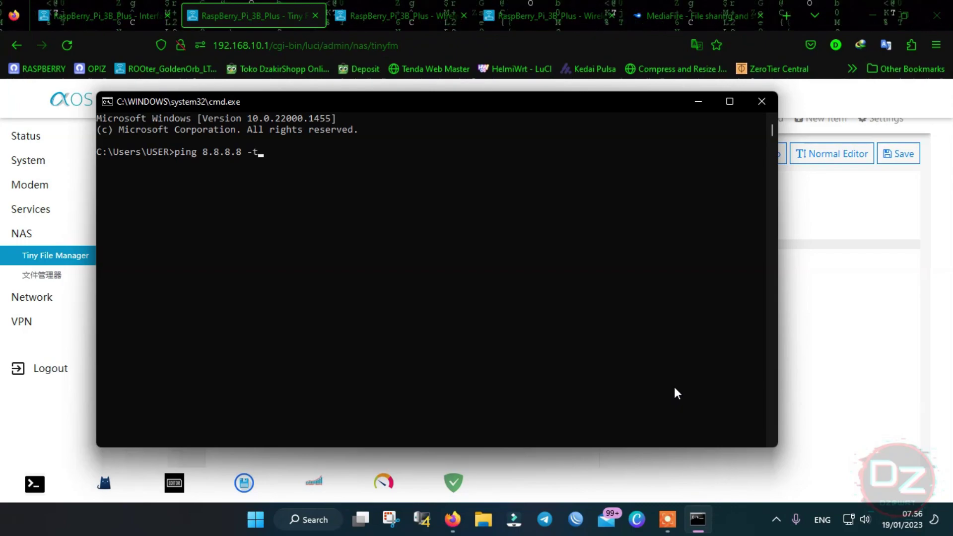
{"action": "key", "text": "Return"}
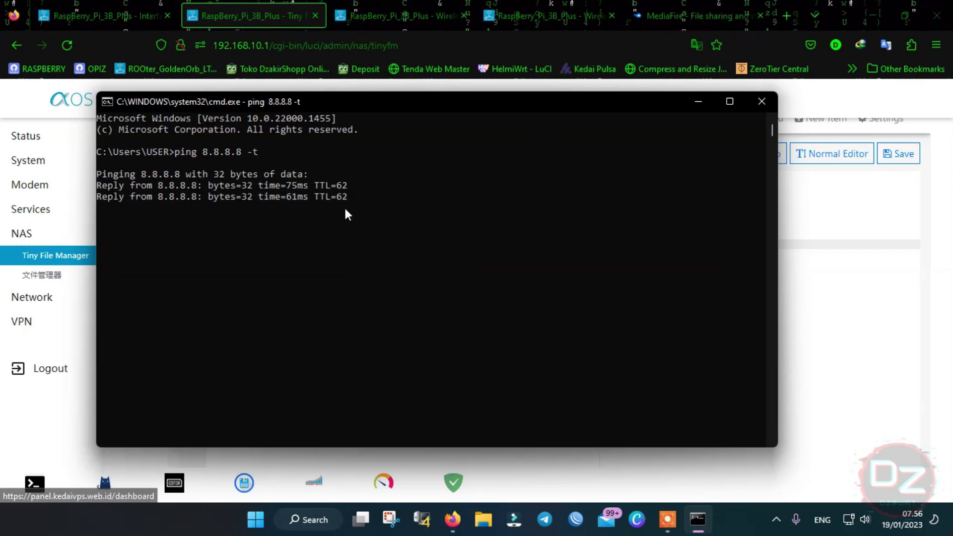
{"action": "left_click_drag", "start_coordinate": [494, 108], "coordinate": [672, 265]}
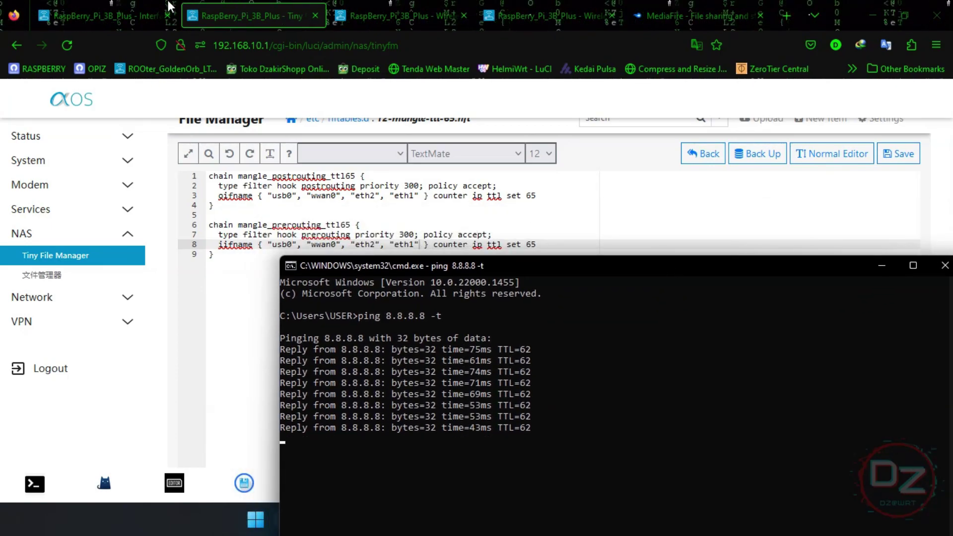
- Save the edited 12-mangle-ttl-65.nft rule file in Tiny File Manager
{"action": "left_click", "coordinate": [143, 14]}
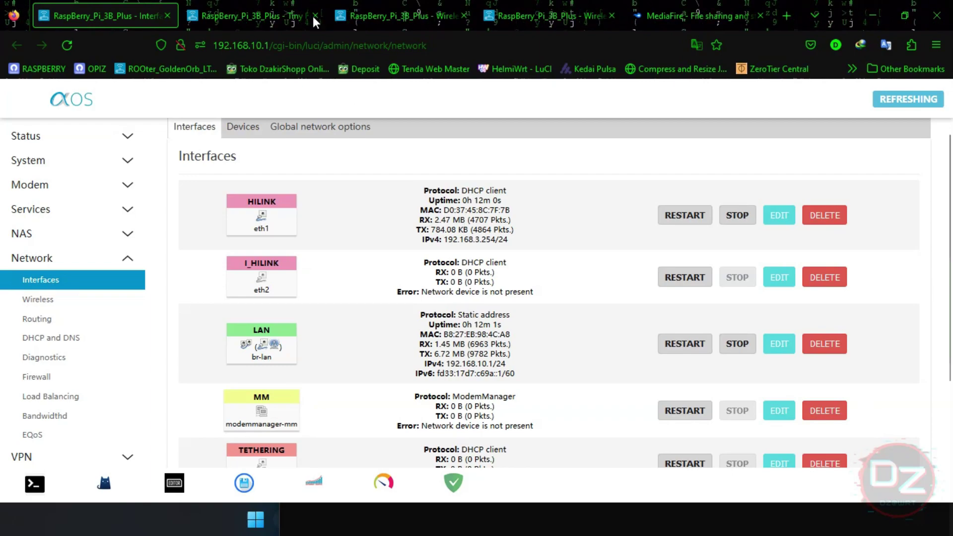
{"action": "left_click", "coordinate": [313, 18]}
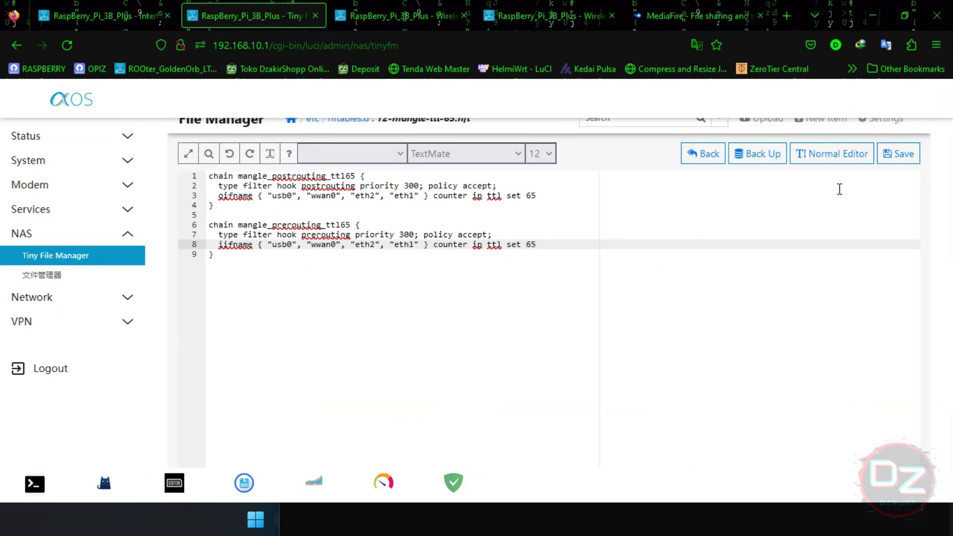
{"action": "left_click", "coordinate": [540, 197]}
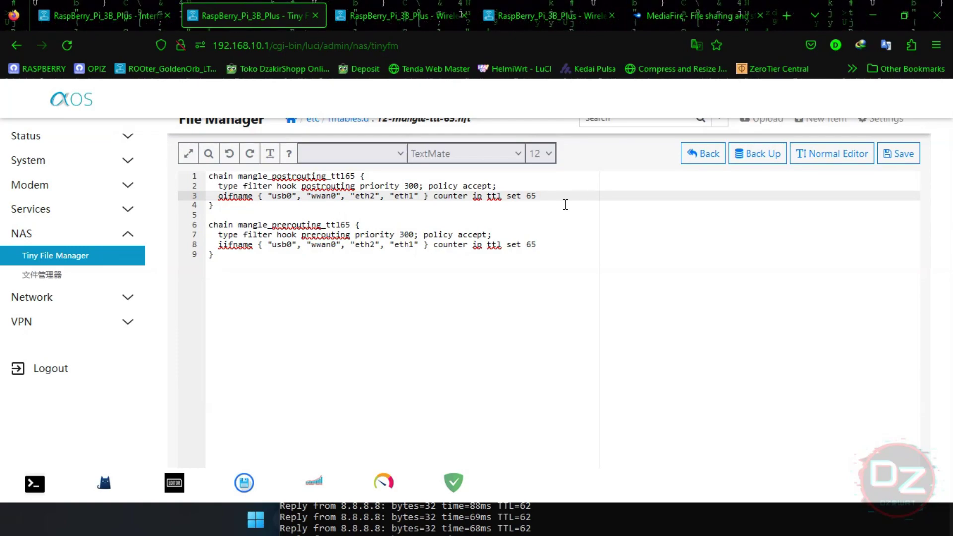
{"action": "left_click", "coordinate": [897, 154]}
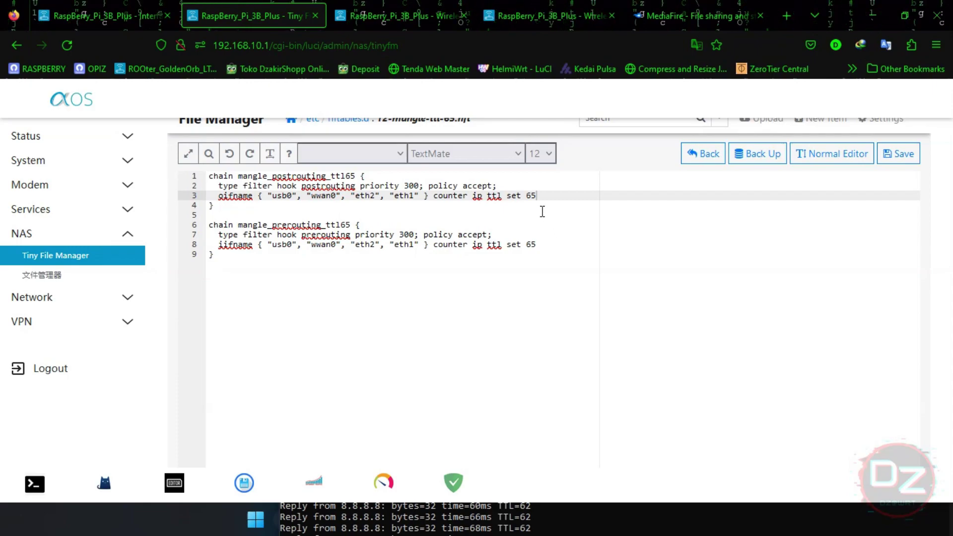
- Rearrange the ping console beside the browser so both the pings and the rule file show
{"action": "left_click", "coordinate": [576, 529]}
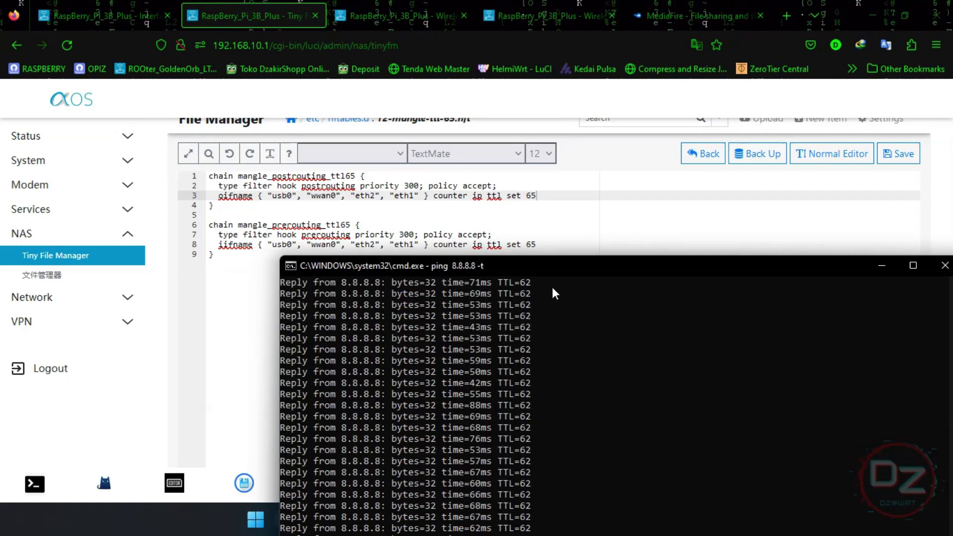
{"action": "left_click_drag", "start_coordinate": [552, 266], "coordinate": [228, 130]}
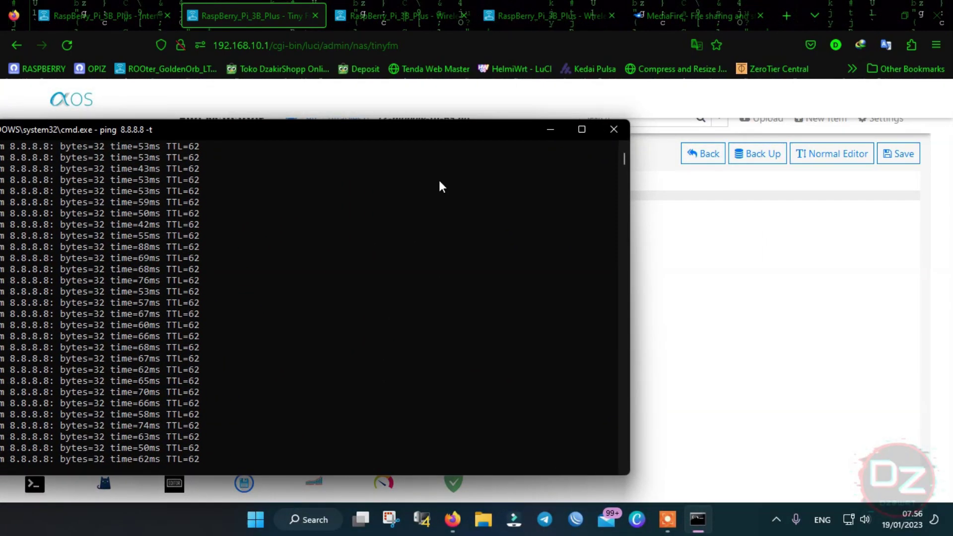
{"action": "left_click_drag", "start_coordinate": [630, 261], "coordinate": [442, 246]}
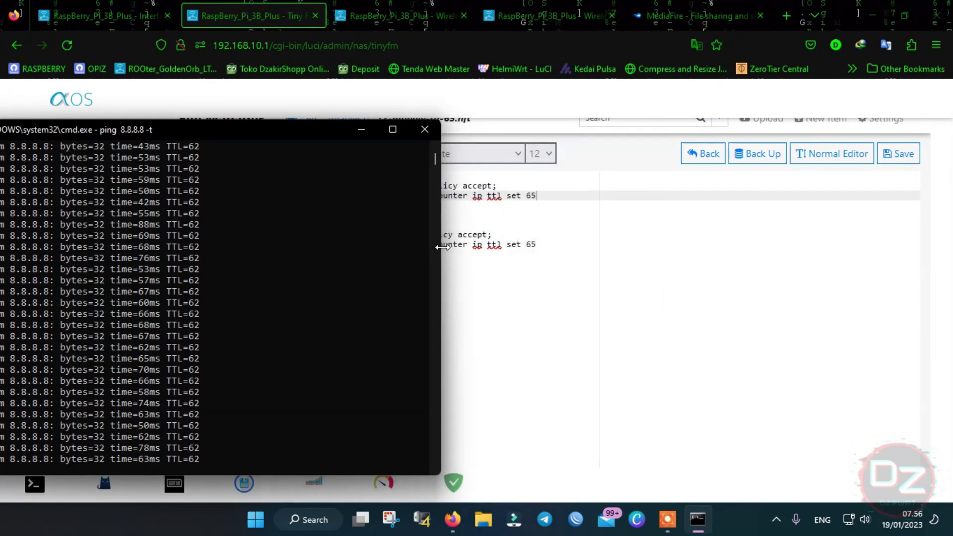
{"action": "left_click_drag", "start_coordinate": [295, 135], "coordinate": [345, 111]}
{"action": "left_click", "coordinate": [561, 204]}
{"action": "left_click", "coordinate": [554, 198]}
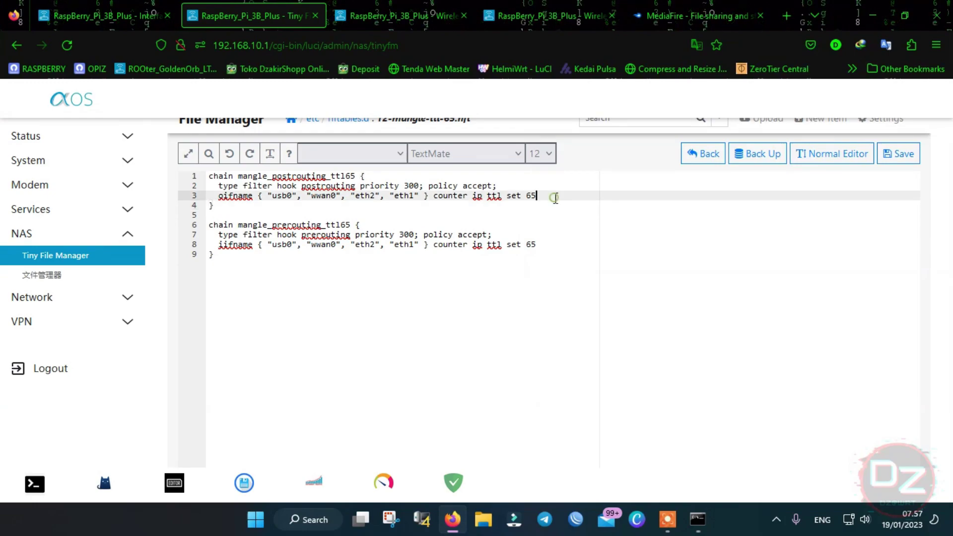
{"action": "scroll", "coordinate": [491, 214], "scroll_direction": "up", "scroll_amount": 1}
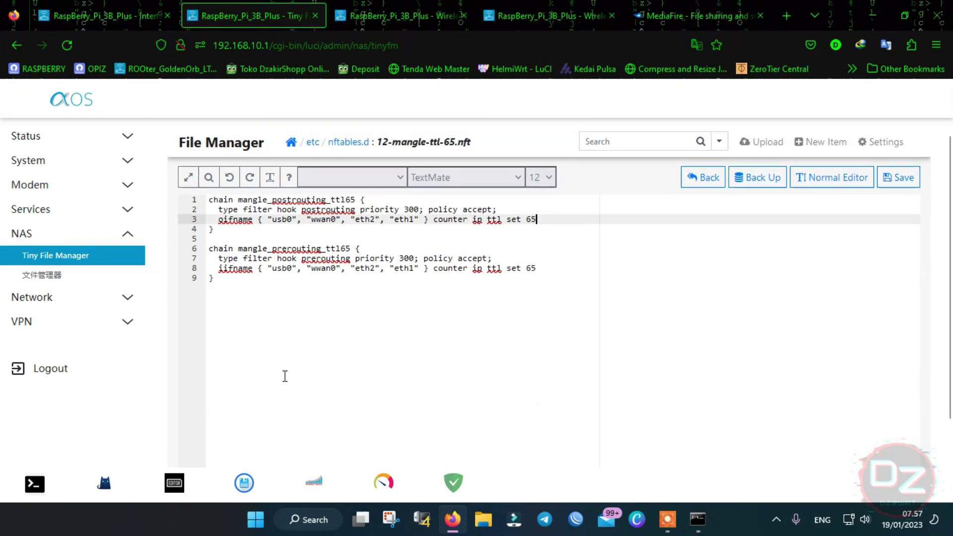
- Open the router's Terminal page from the dock in a new browser tab
{"action": "right_click", "coordinate": [44, 493]}
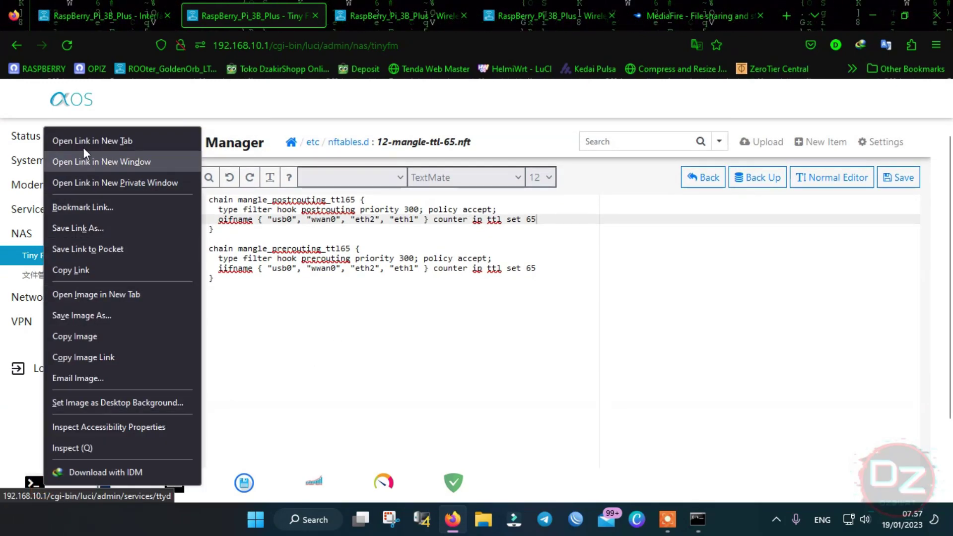
{"action": "left_click", "coordinate": [83, 144]}
{"action": "left_click", "coordinate": [334, 13]}
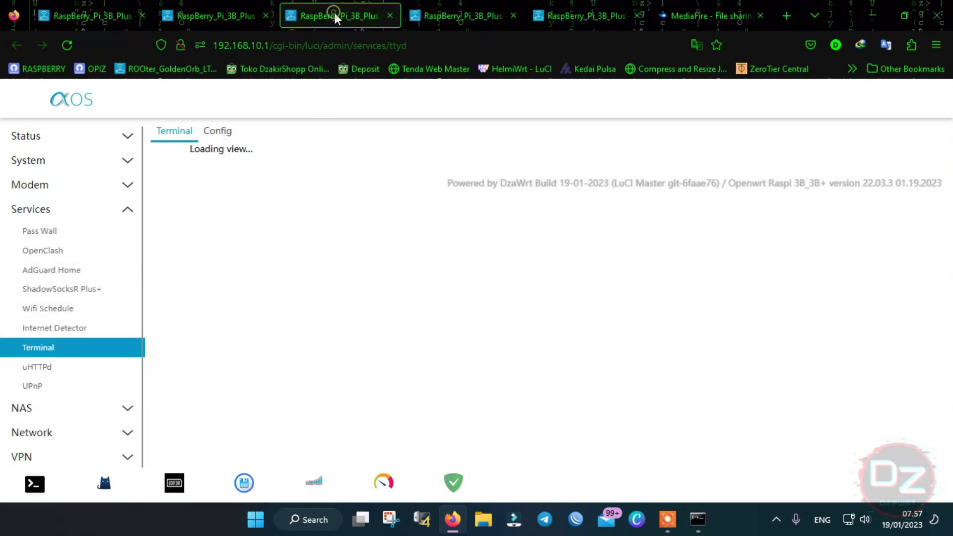
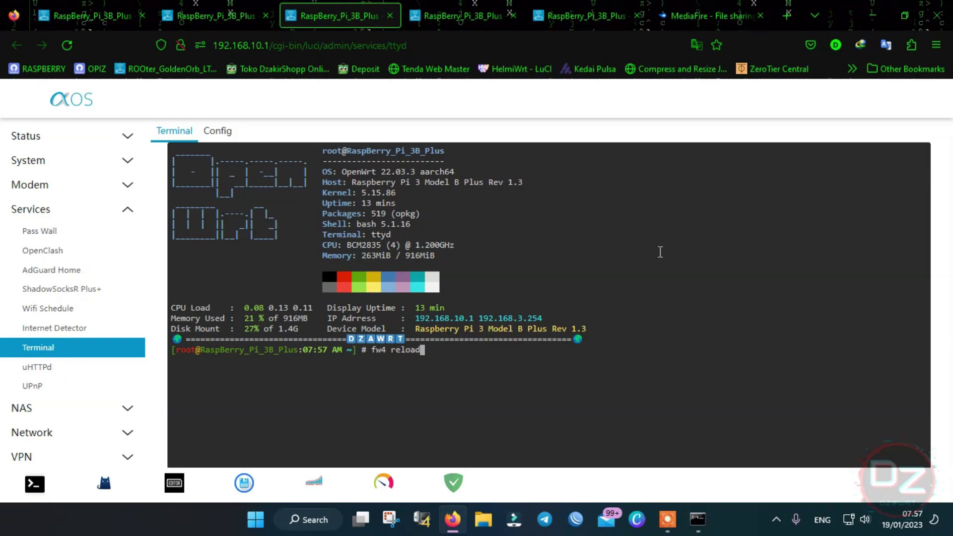
- Run fw4 reload to apply the TTL 65 rules and confirm ping replies show TTL=64
{"action": "key", "text": "Return"}
{"action": "scroll", "coordinate": [659, 252], "scroll_direction": "down", "scroll_amount": 1}
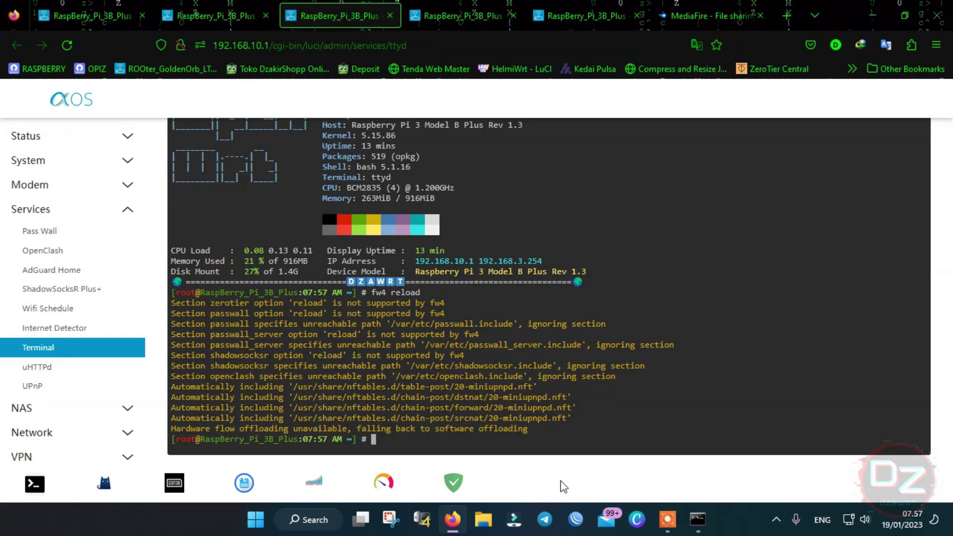
{"action": "left_click", "coordinate": [697, 519]}
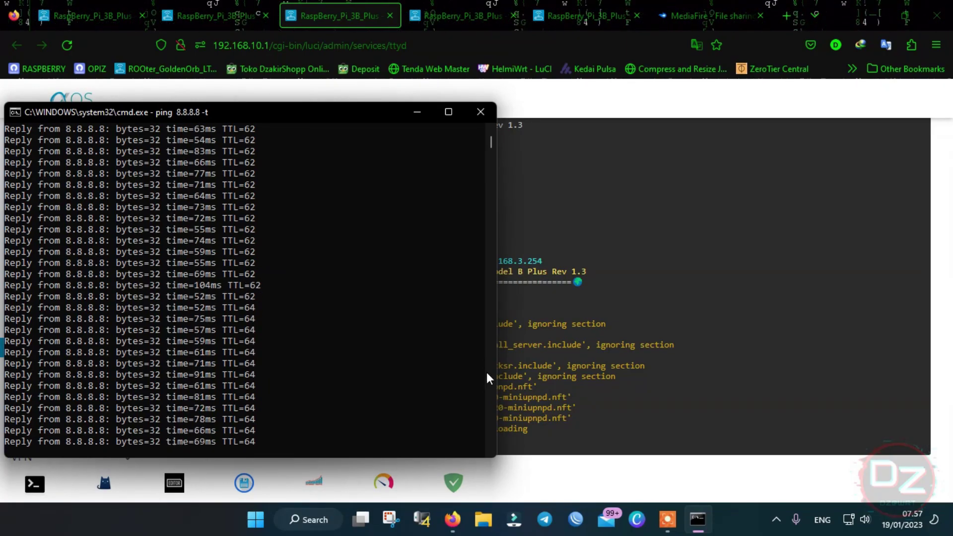
{"action": "left_click", "coordinate": [216, 15]}
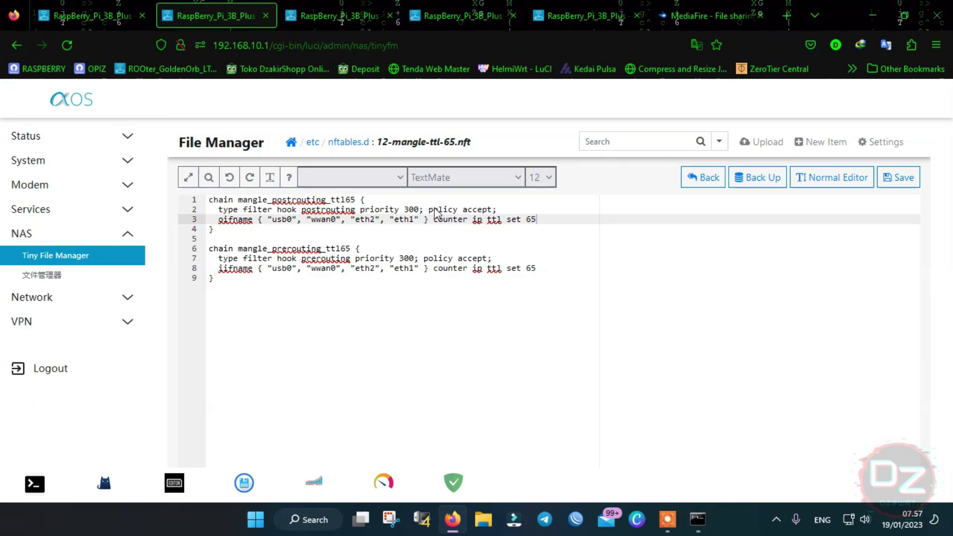
- Change the TTL value on lines 3 and 8 of 12-mangle-ttl-65.nft to 128
{"action": "left_click", "coordinate": [545, 277]}
{"action": "left_click", "coordinate": [546, 267]}
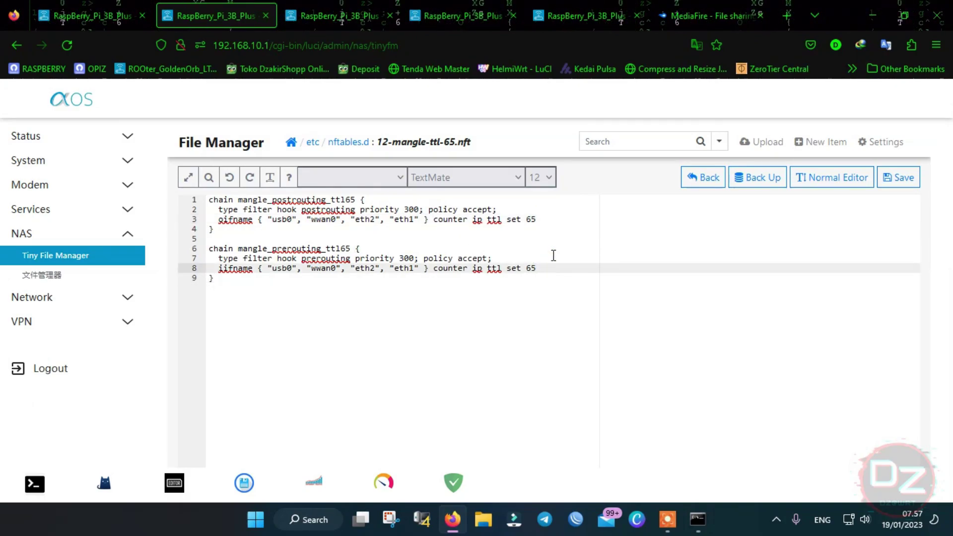
{"action": "left_click", "coordinate": [556, 220]}
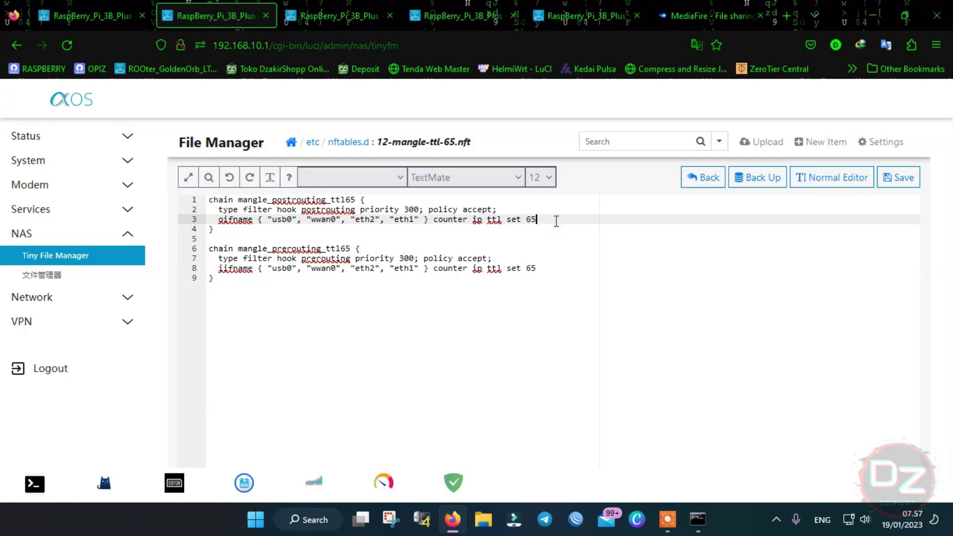
{"action": "key", "text": "BackSpace"}
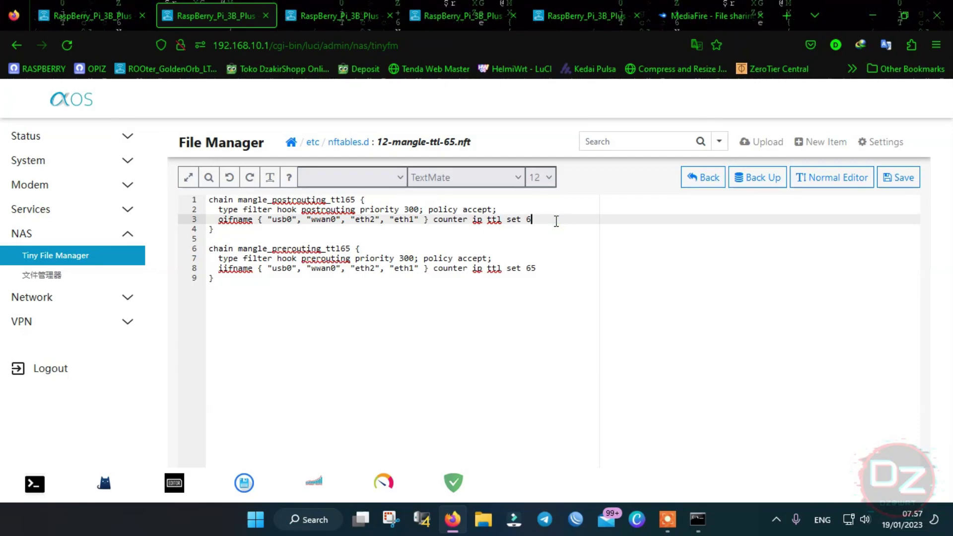
{"action": "type", "text": "128"}
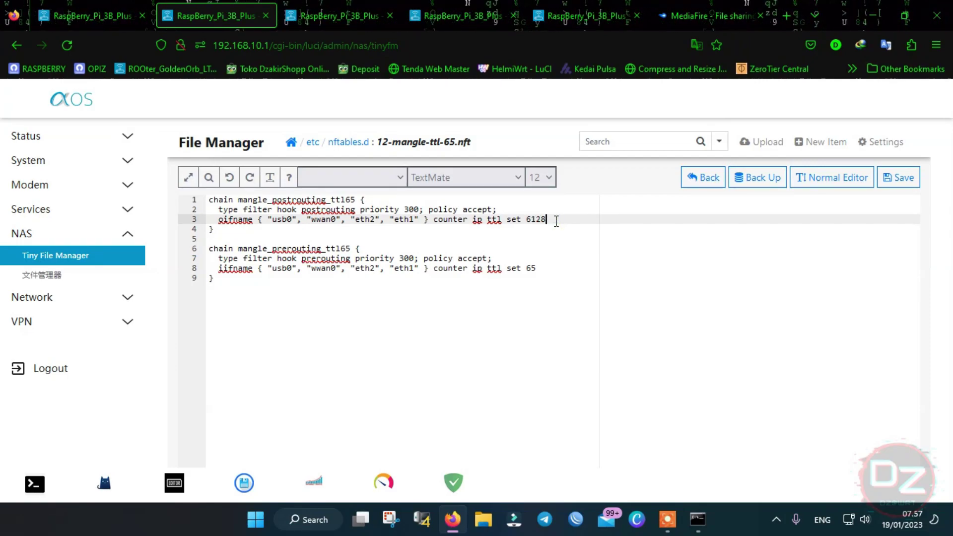
{"action": "key", "text": "BackSpace"}
{"action": "key", "text": "BackSpace"}
{"action": "key", "text": "BackSpace"}
{"action": "key", "text": "BackSpace"}
{"action": "type", "text": "128"}
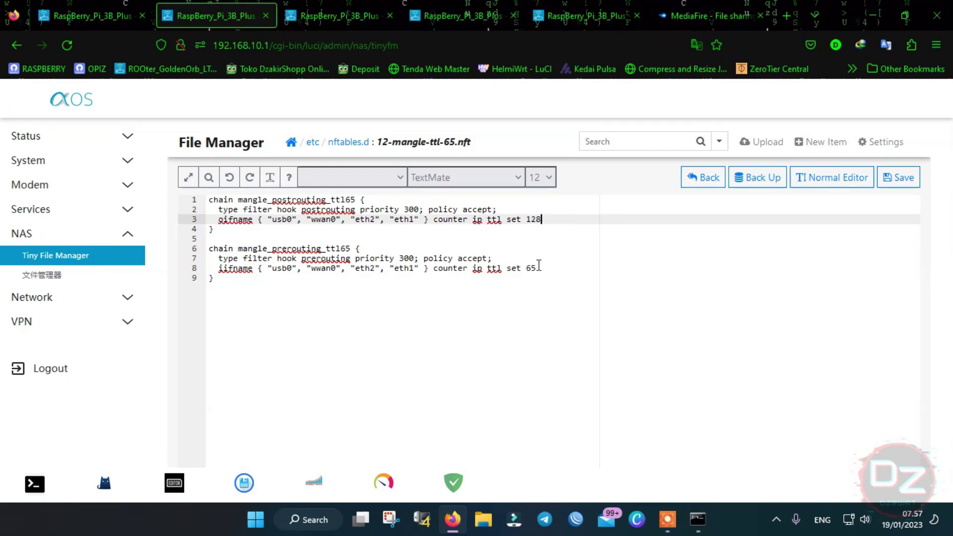
{"action": "left_click", "coordinate": [537, 268]}
{"action": "key", "text": "BackSpace"}
{"action": "type", "text": "128"}
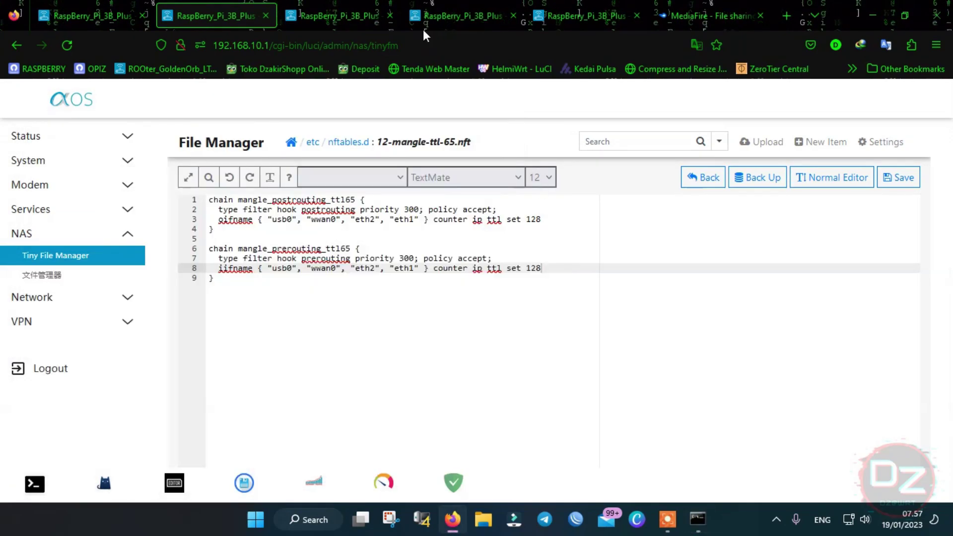
- Rerun fw4 reload in the terminal and confirm ping replies now show TTL=127
{"action": "left_click", "coordinate": [325, 9]}
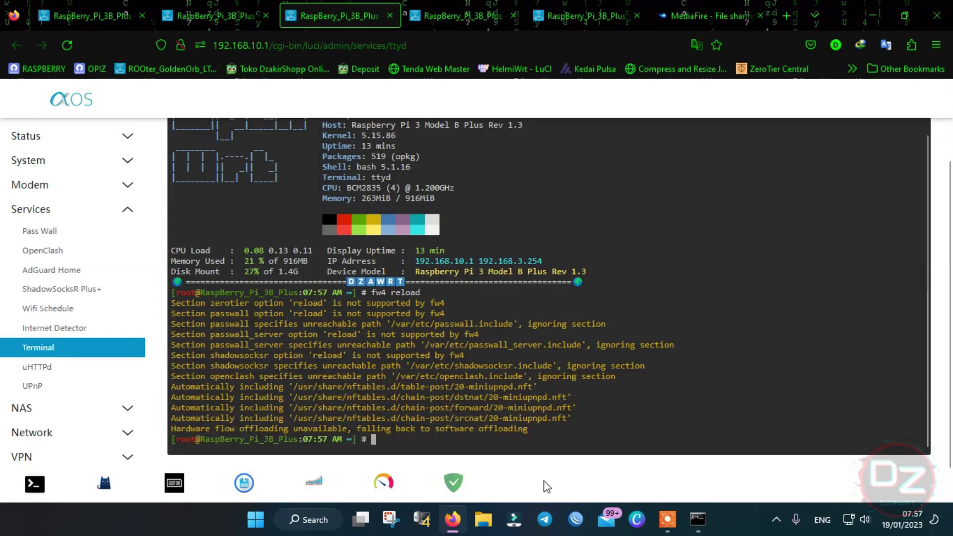
{"action": "key", "text": "Up"}
{"action": "key", "text": "Return"}
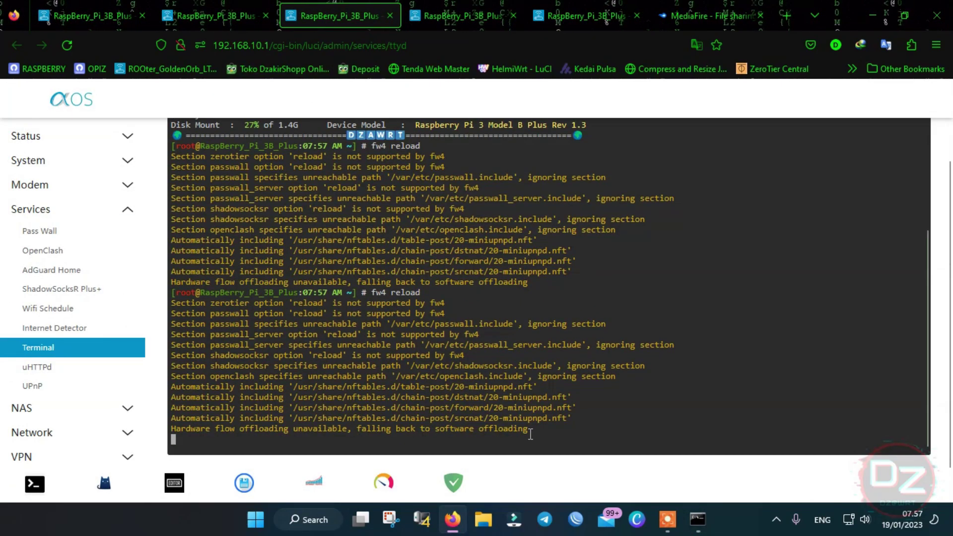
{"action": "left_click", "coordinate": [697, 519]}
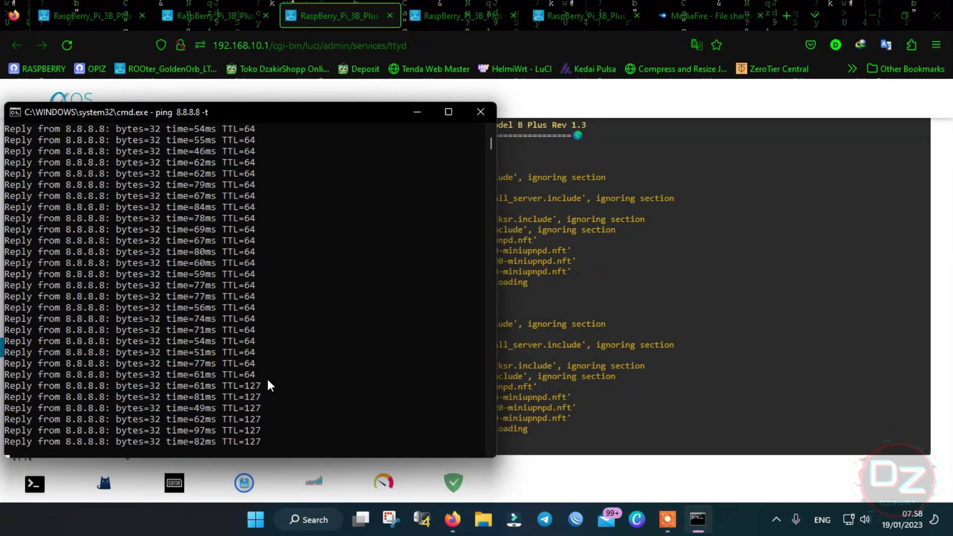
{"action": "left_click", "coordinate": [474, 11]}
{"action": "left_click", "coordinate": [361, 10]}
- Restore both TTL rules on lines 3 and 8 to 65 and save the file
{"action": "left_click", "coordinate": [256, 8]}
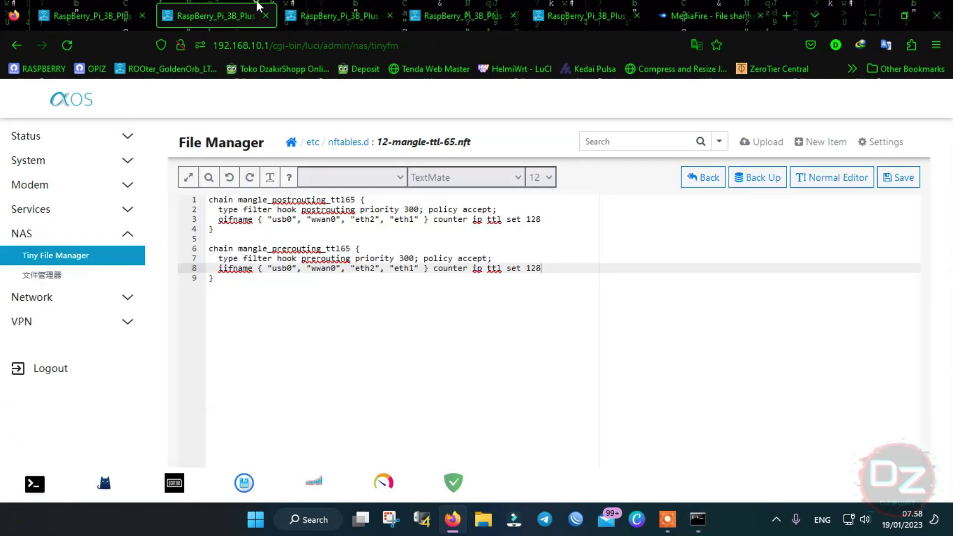
{"action": "left_click", "coordinate": [552, 219]}
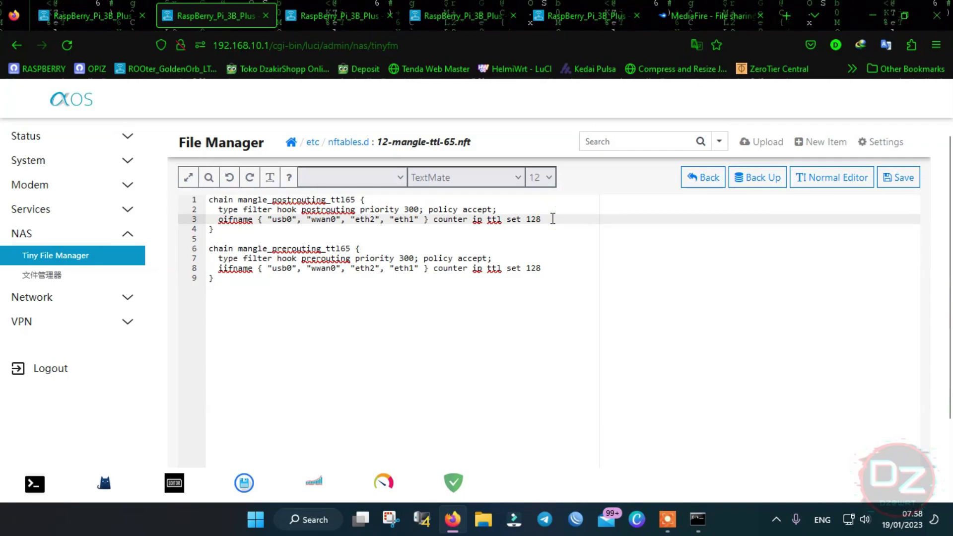
{"action": "key", "text": "BackSpace"}
{"action": "key", "text": "BackSpace"}
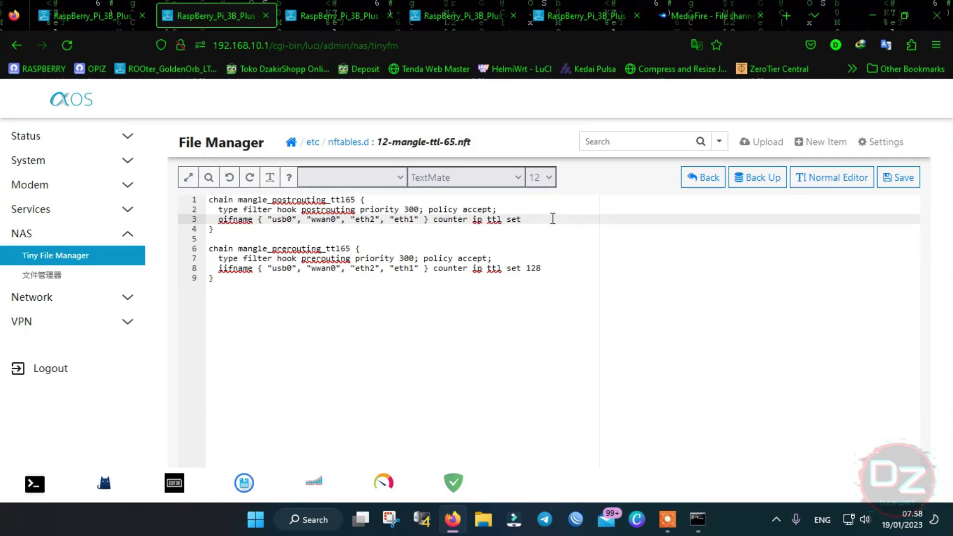
{"action": "left_click", "coordinate": [551, 267]}
{"action": "key", "text": "BackSpace"}
{"action": "key", "text": "BackSpace"}
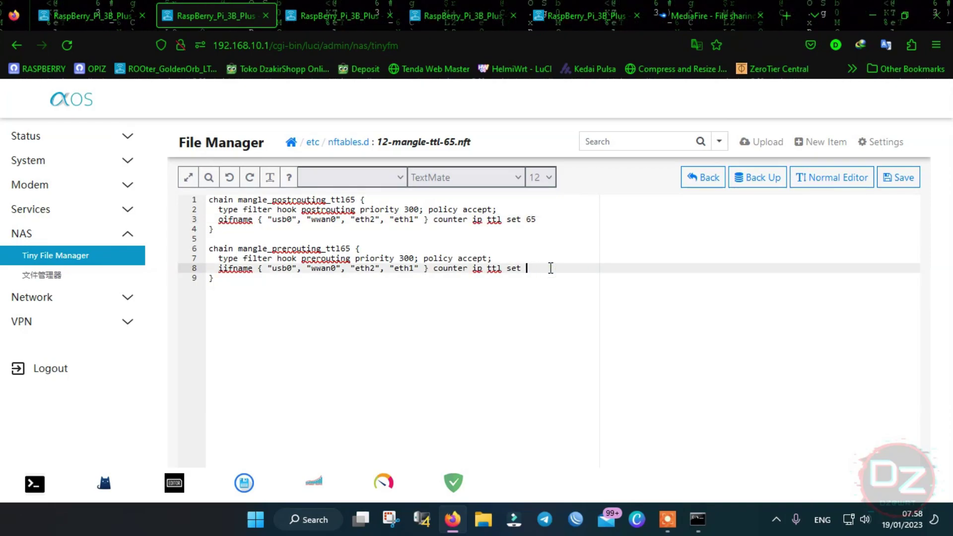
{"action": "type", "text": "65"}
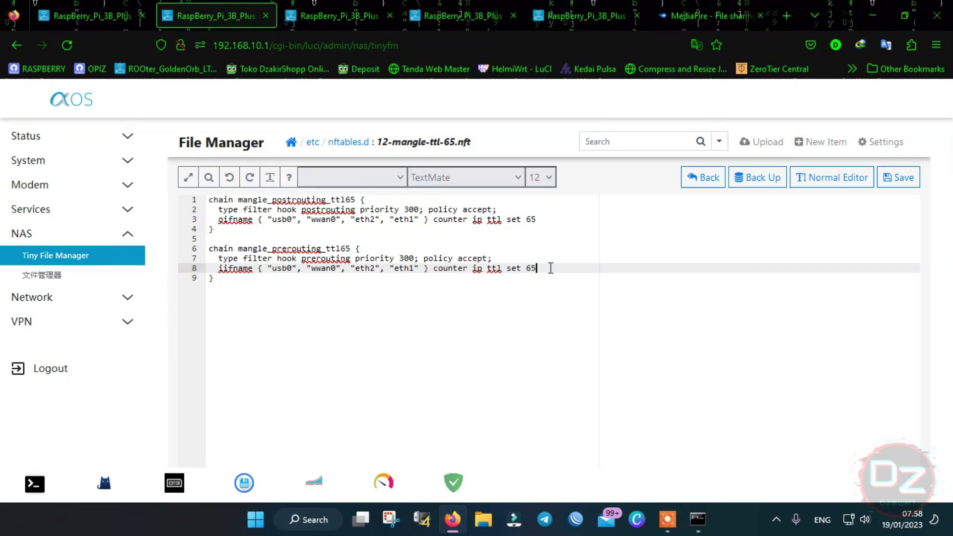
{"action": "left_click", "coordinate": [895, 183]}
- Reload the firewall with fw4 reload and verify ping replies return TTL=64
{"action": "left_click", "coordinate": [359, 4]}
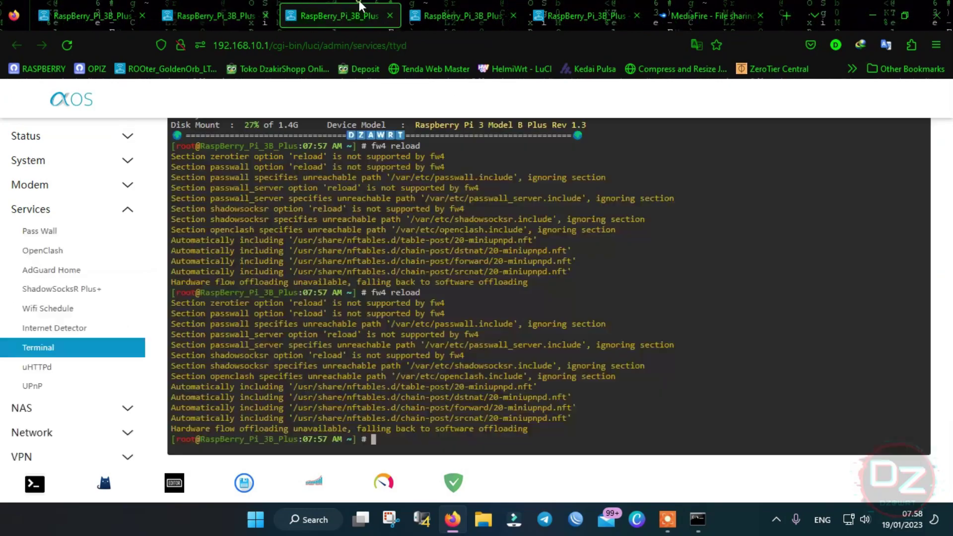
{"action": "key", "text": "Return"}
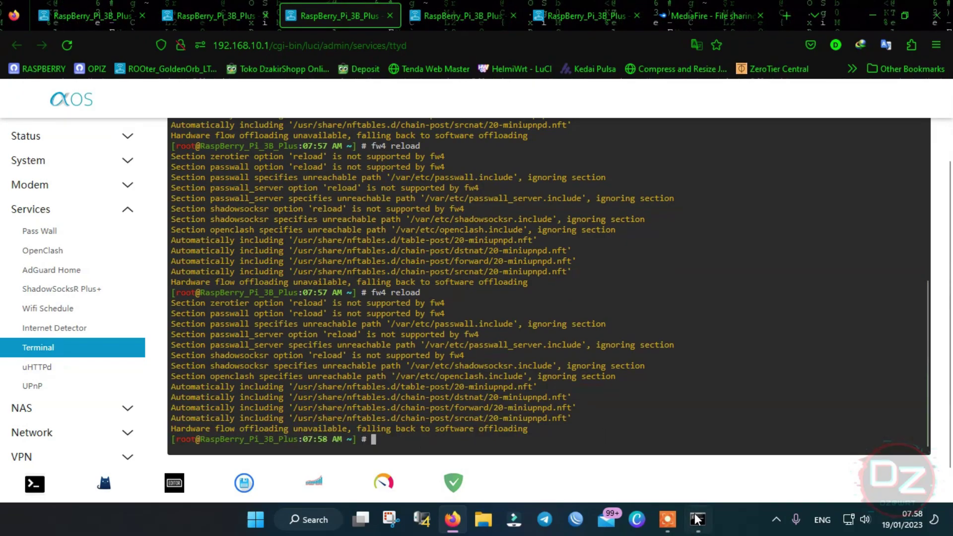
{"action": "left_click", "coordinate": [697, 518]}
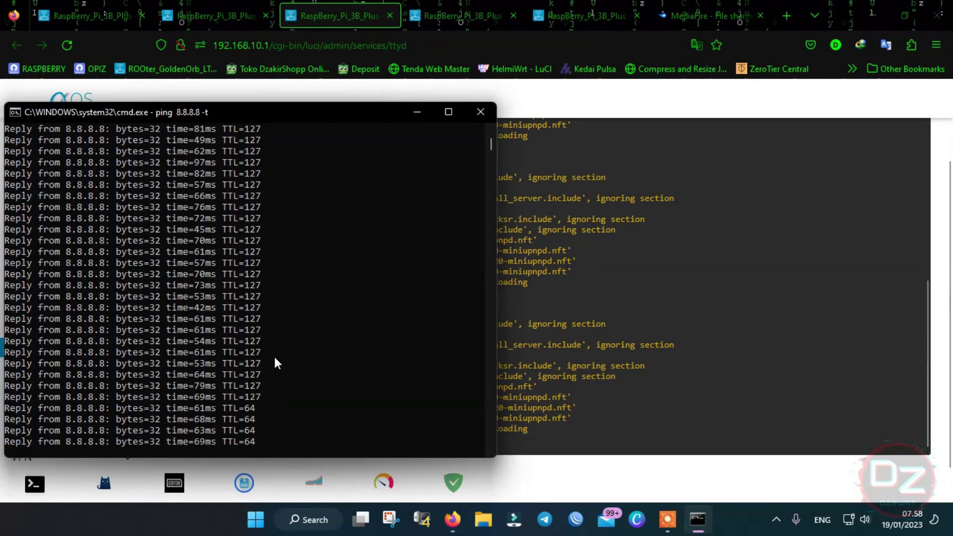
{"action": "left_click", "coordinate": [628, 104]}
{"action": "scroll", "coordinate": [107, 283], "scroll_direction": "down", "scroll_amount": 1}
- View the VPN ZeroTier page, then the OpenVPN page with its empty instances table
{"action": "left_click", "coordinate": [77, 407]}
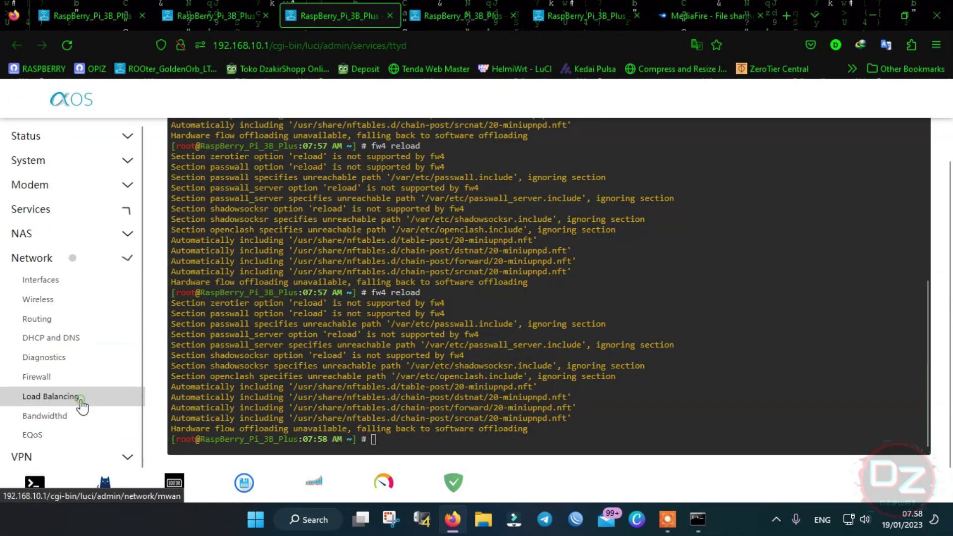
{"action": "left_click", "coordinate": [72, 454]}
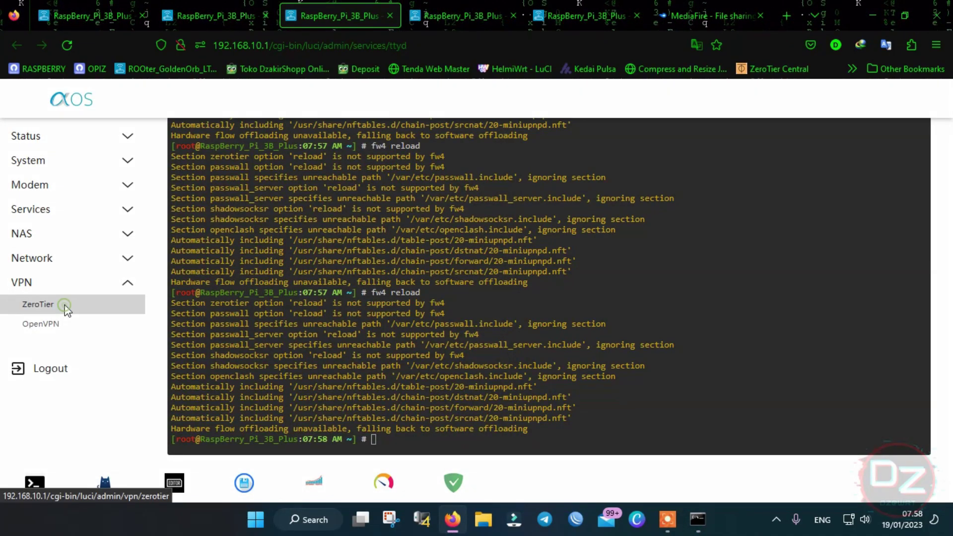
{"action": "left_click", "coordinate": [66, 306]}
{"action": "left_click", "coordinate": [497, 322]}
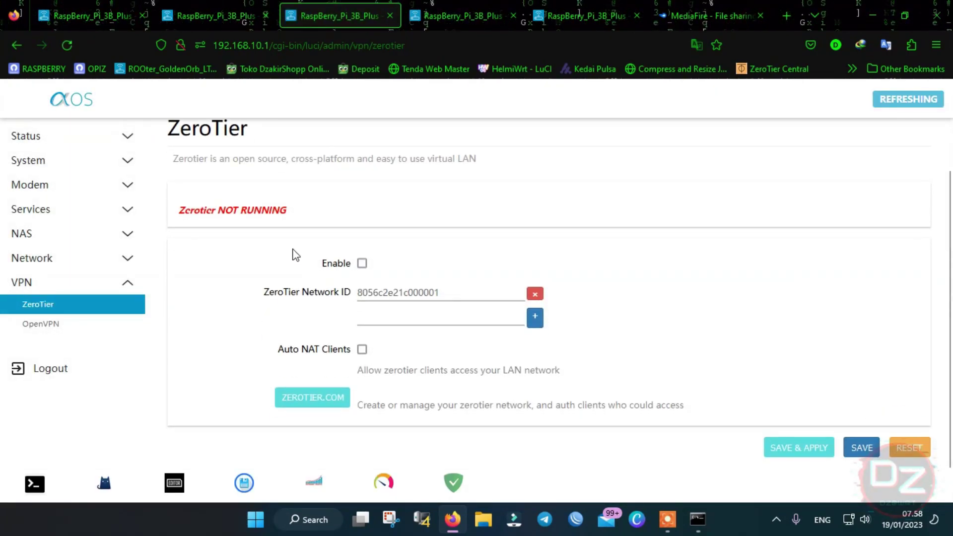
{"action": "left_click", "coordinate": [60, 330]}
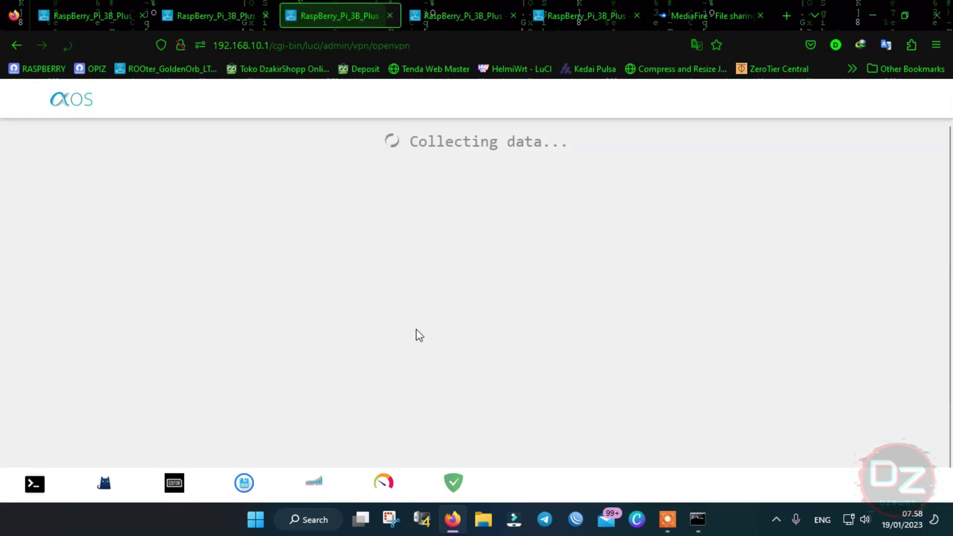
{"action": "scroll", "coordinate": [475, 309], "scroll_direction": "down", "scroll_amount": 1}
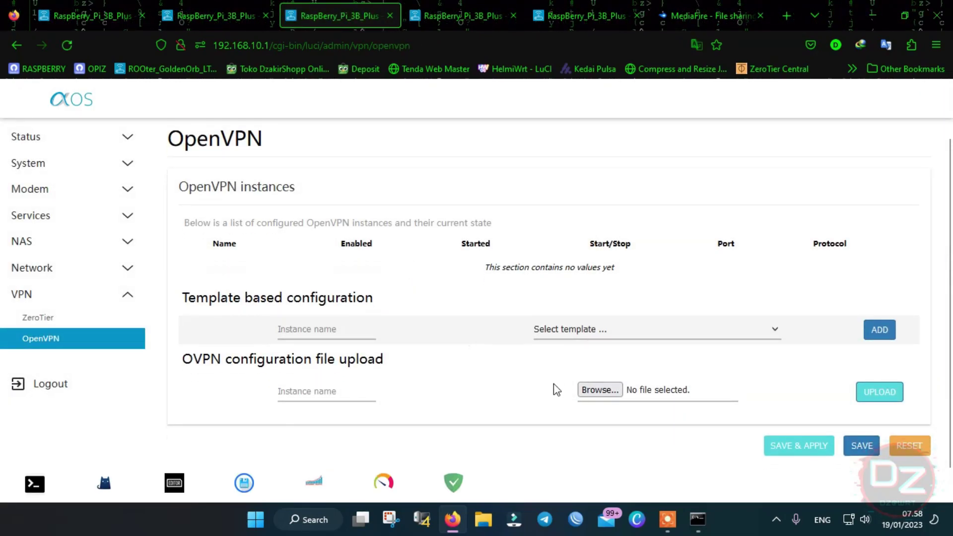